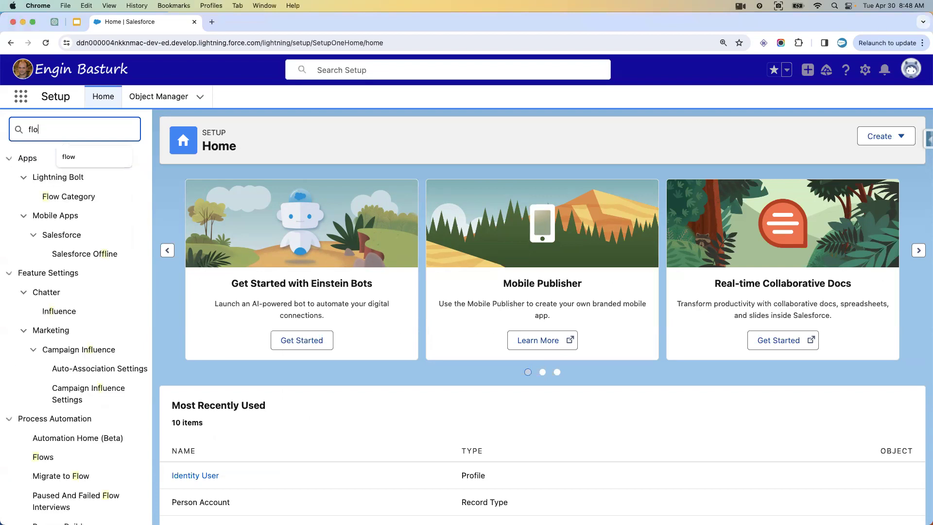
Create a new Screen Flow from the Flows setup page.
{"action": "left_click", "coordinate": [47, 257]}
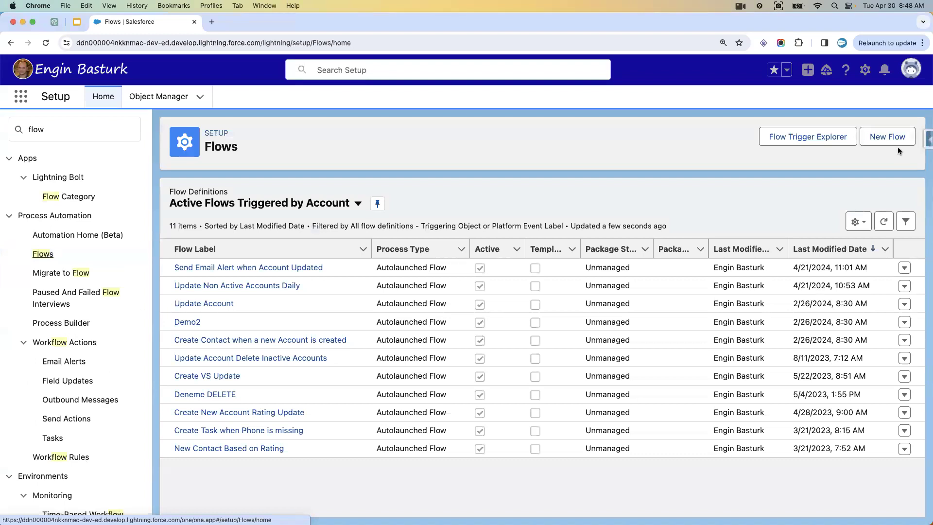
{"action": "left_click", "coordinate": [890, 137]}
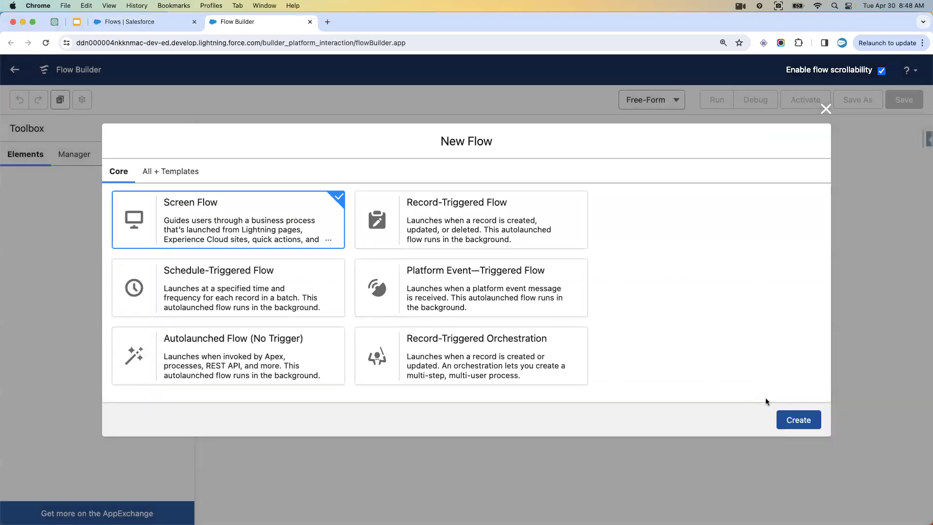
{"action": "left_click", "coordinate": [791, 415]}
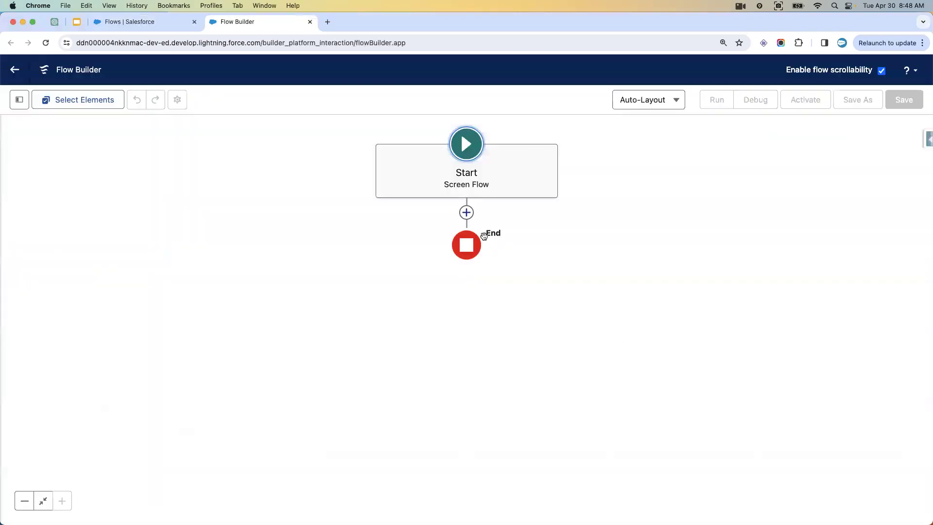
Add a Get Records element after the flow's start and label it "Get Contacts without Email".
{"action": "left_click", "coordinate": [466, 213]}
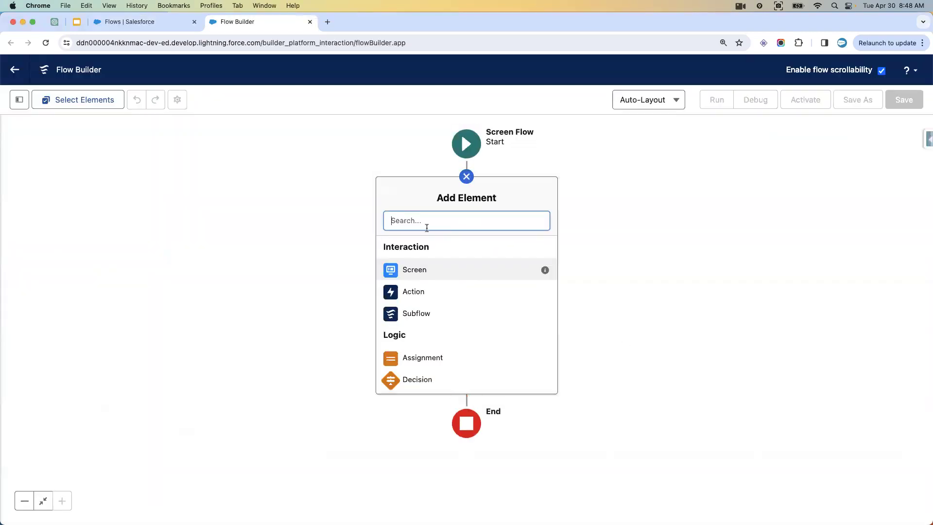
{"action": "type", "text": "get"}
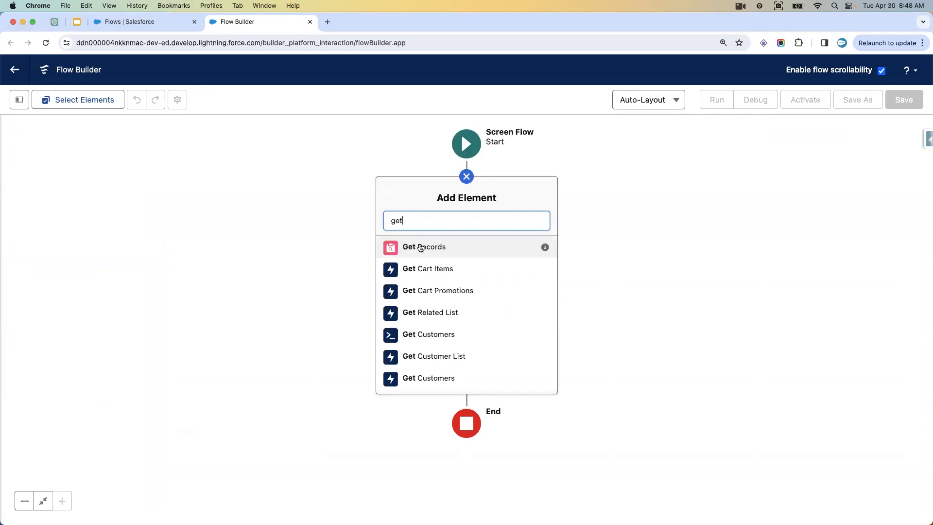
{"action": "left_click", "coordinate": [421, 248]}
{"action": "left_click", "coordinate": [572, 150]}
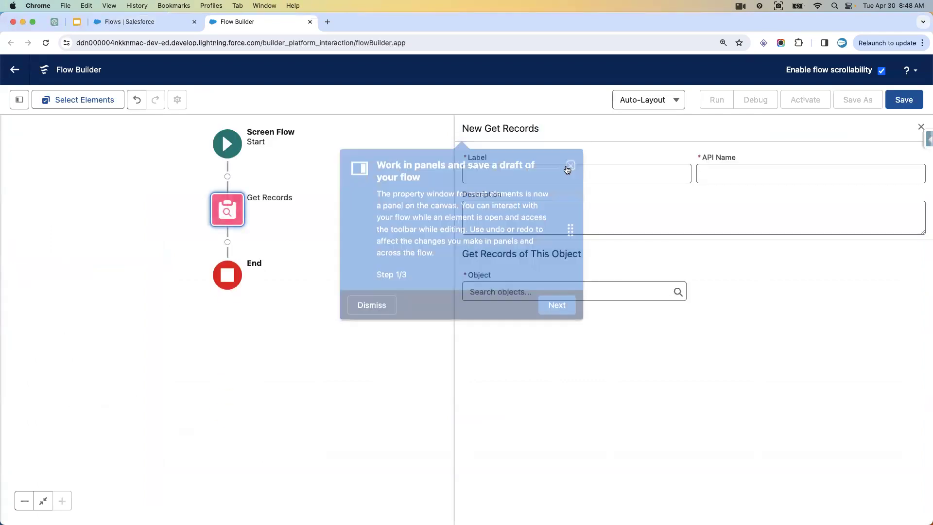
{"action": "type", "text": "Get Contacts without Email"}
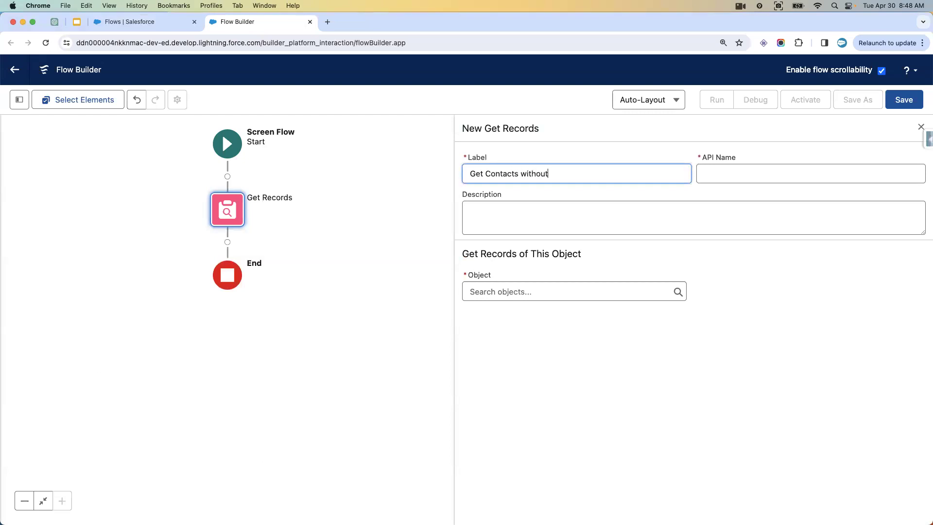
{"action": "left_click", "coordinate": [694, 237]}
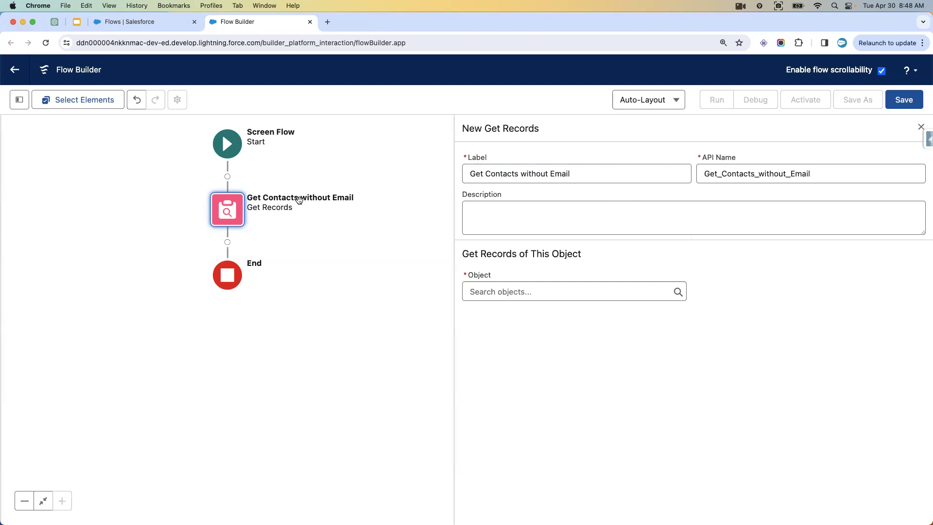
Choose Contact as the object whose records the Get Records element retrieves.
{"action": "scroll", "coordinate": [299, 199], "scroll_direction": "right", "scroll_amount": 1}
{"action": "scroll", "coordinate": [304, 233], "scroll_direction": "left", "scroll_amount": 2}
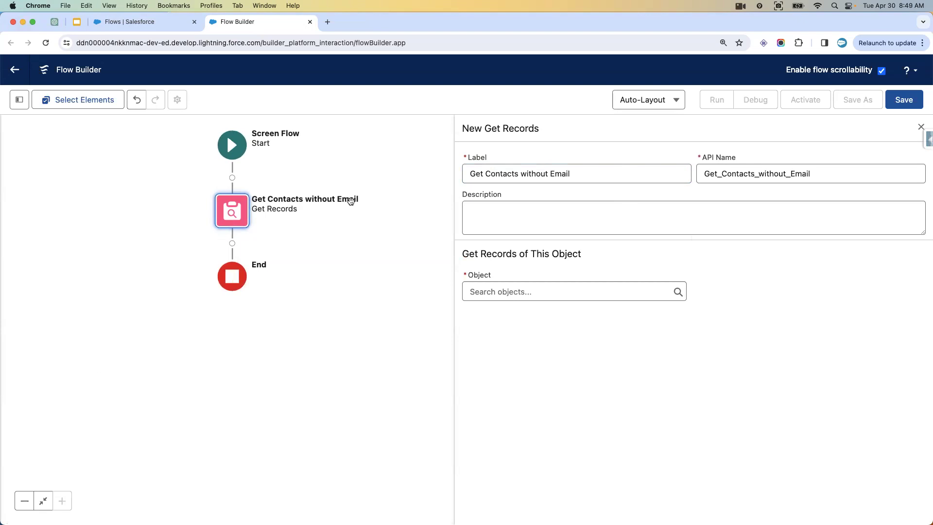
{"action": "scroll", "coordinate": [312, 197], "scroll_direction": "right", "scroll_amount": 1}
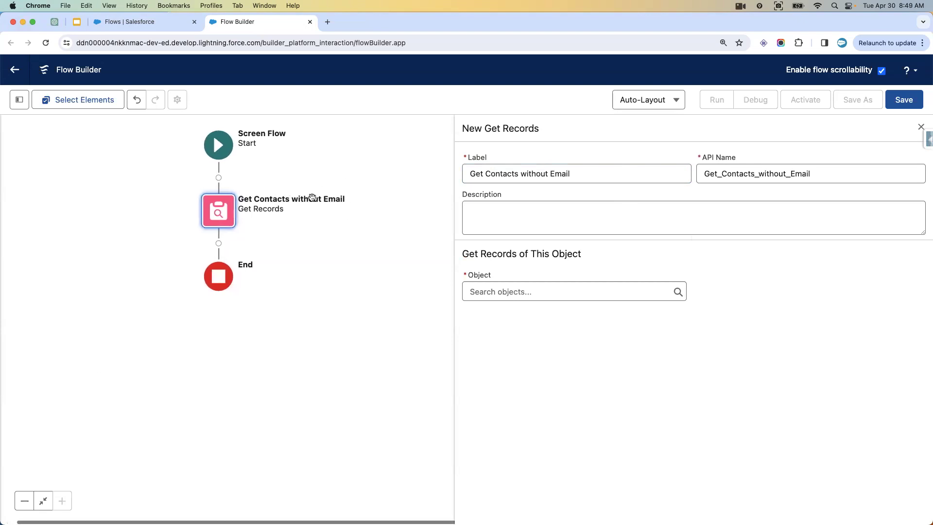
{"action": "left_click", "coordinate": [502, 291]}
{"action": "type", "text": "co"}
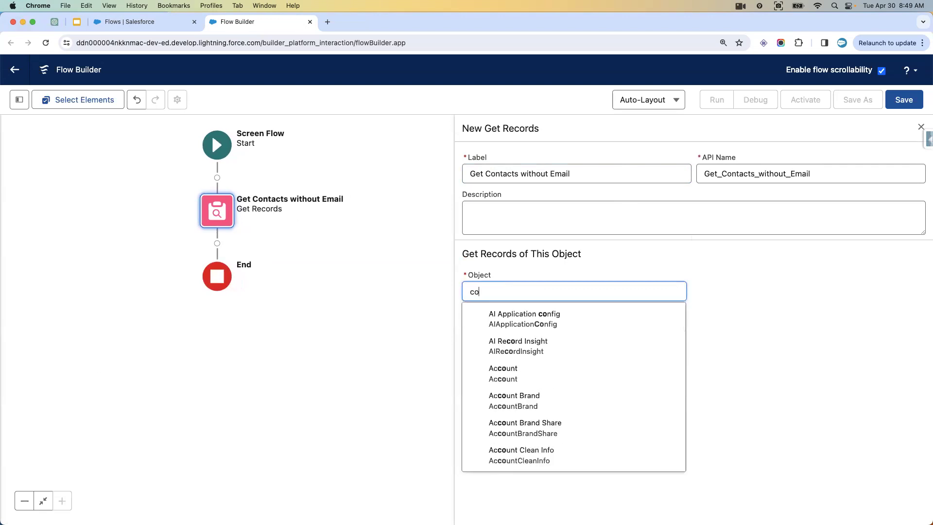
{"action": "type", "text": "ntact"}
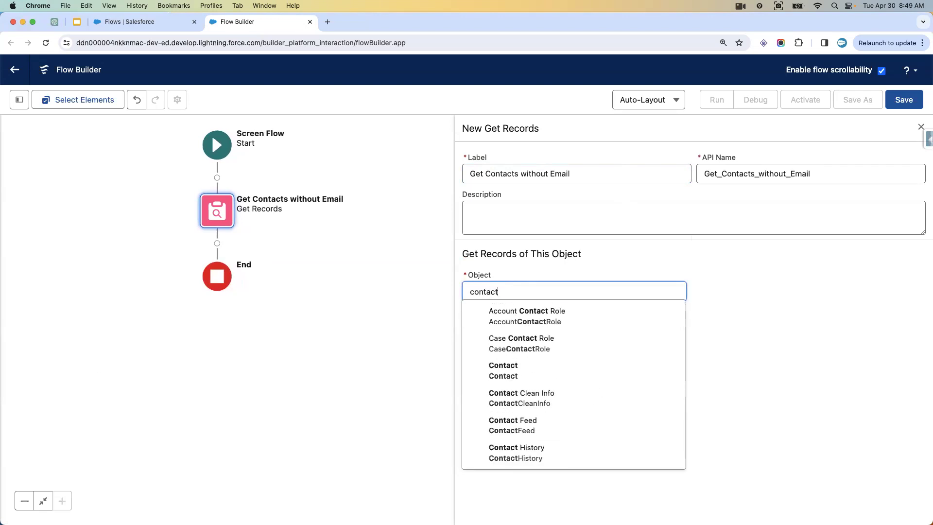
{"action": "left_click", "coordinate": [506, 368]}
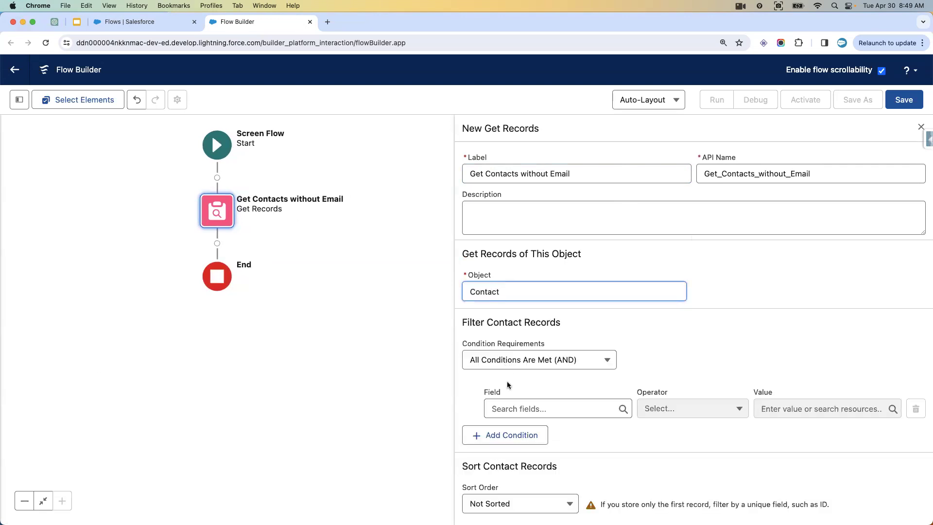
Filter the contact records with the condition Email Is Null set to the global constant True.
{"action": "left_click", "coordinate": [513, 406]}
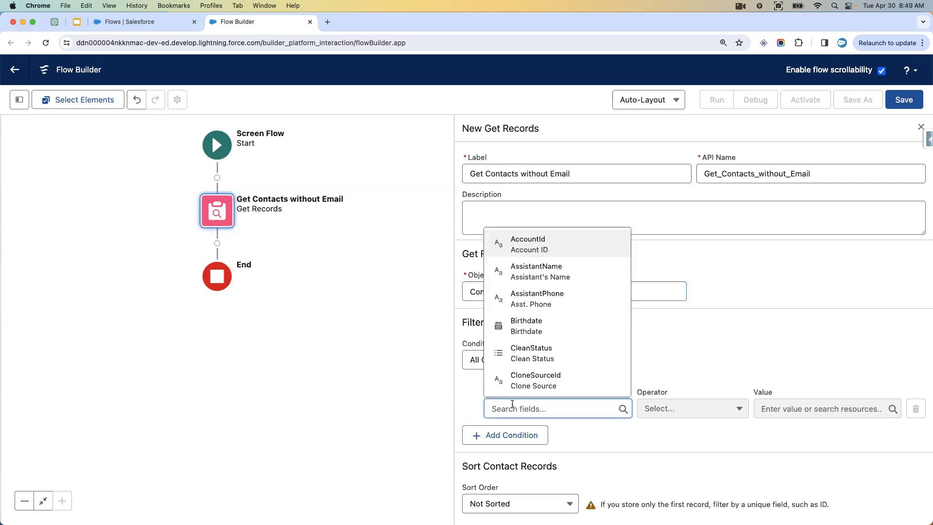
{"action": "type", "text": "ema"}
{"action": "left_click", "coordinate": [521, 302]}
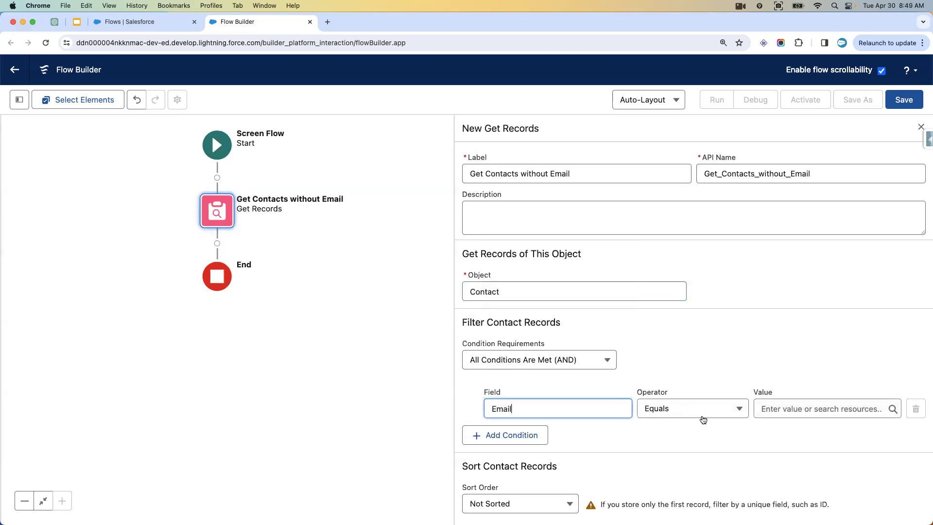
{"action": "left_click", "coordinate": [691, 411]}
{"action": "left_click", "coordinate": [667, 348]}
{"action": "left_click", "coordinate": [821, 409]}
{"action": "type", "text": "t.True"}
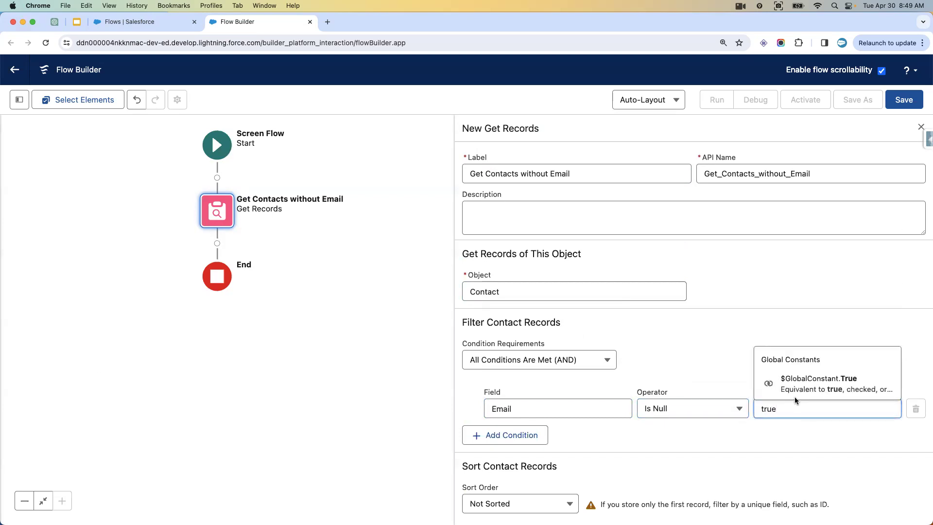
{"action": "left_click", "coordinate": [802, 381]}
{"action": "left_click", "coordinate": [746, 437]}
Set the Get Records element to store all records and close its properties.
{"action": "scroll", "coordinate": [745, 435], "scroll_direction": "down", "scroll_amount": 3}
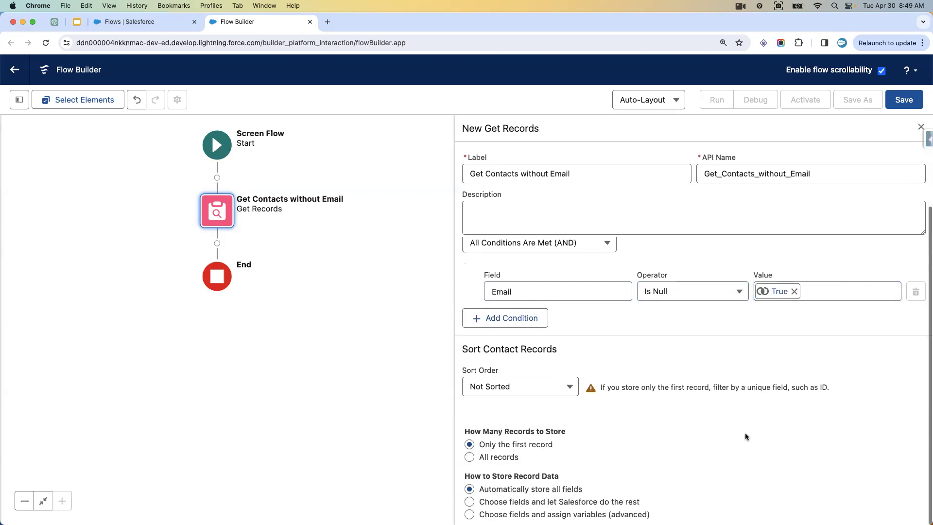
{"action": "left_click", "coordinate": [470, 457]}
{"action": "scroll", "coordinate": [647, 354], "scroll_direction": "up", "scroll_amount": 3}
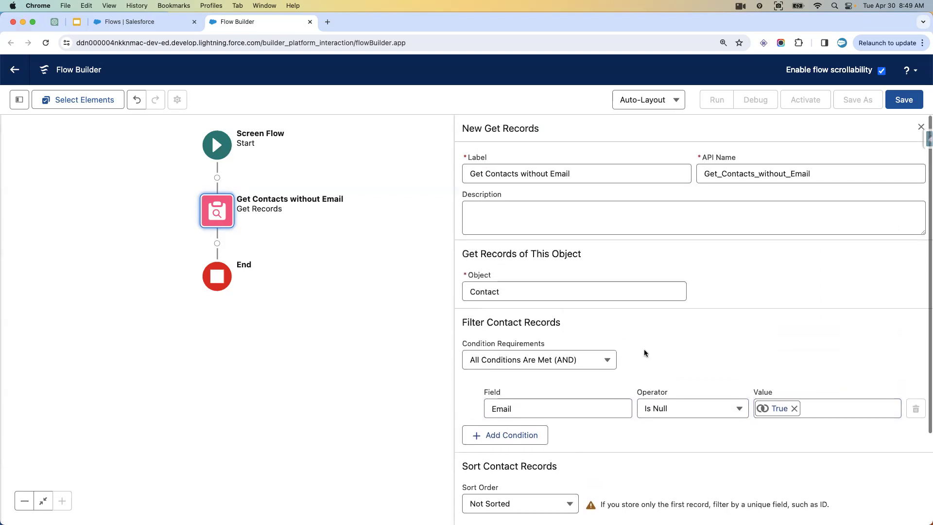
{"action": "left_click", "coordinate": [919, 127]}
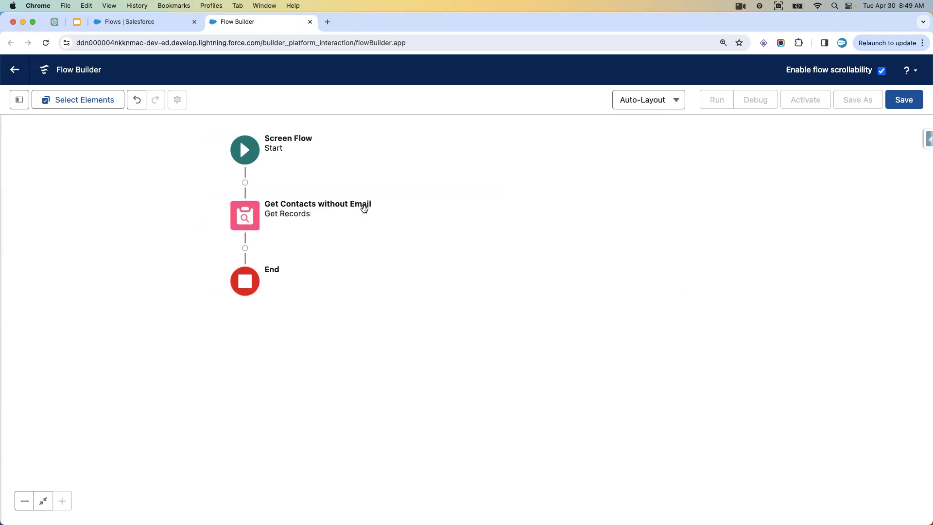
Add a Decision element after Get Contacts without Email and label it "Check Contacts".
{"action": "left_click", "coordinate": [246, 249]}
{"action": "type", "text": "deci"}
{"action": "left_click", "coordinate": [214, 319]}
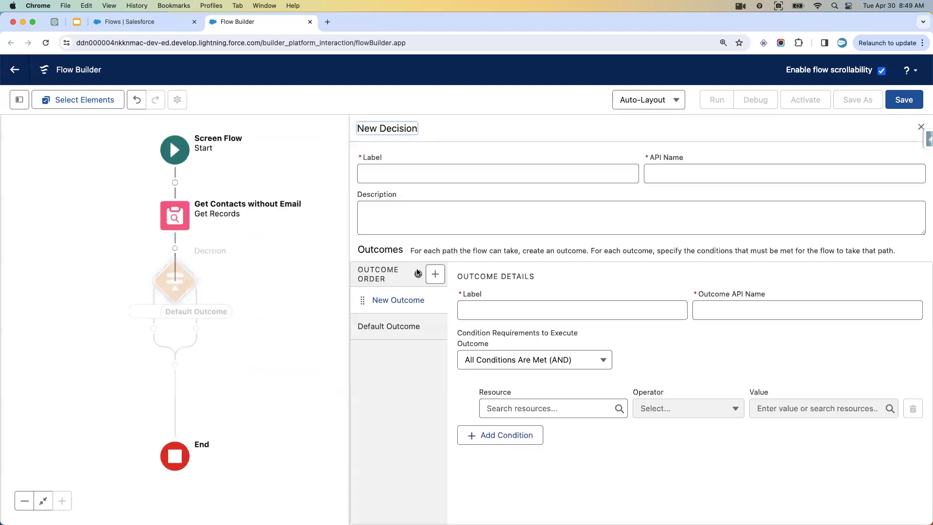
{"action": "left_click", "coordinate": [413, 174]}
{"action": "type", "text": "Check Contacts"}
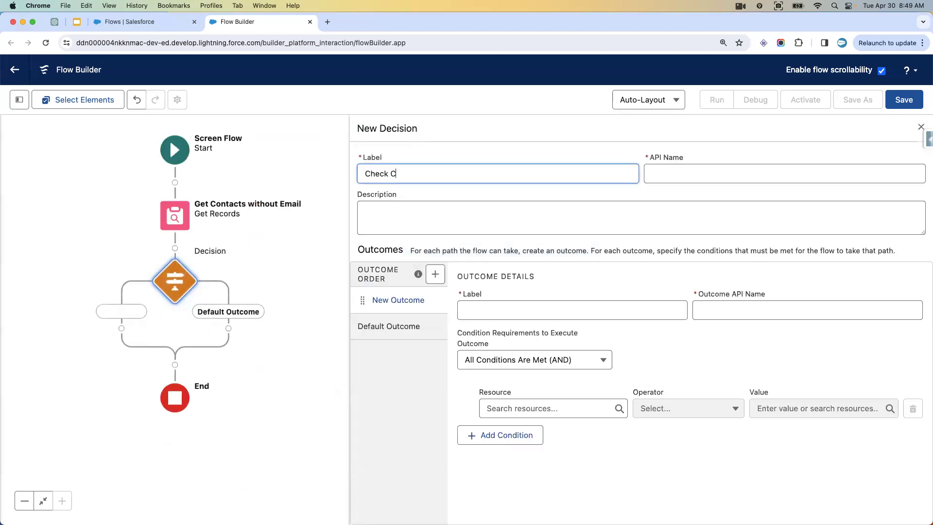
{"action": "left_click", "coordinate": [578, 205]}
Define the decision outcome "Not Null" with the contact collection from Get_Contacts_without_Email, operator Is Null, value False, and close the decision.
{"action": "left_click", "coordinate": [494, 311]}
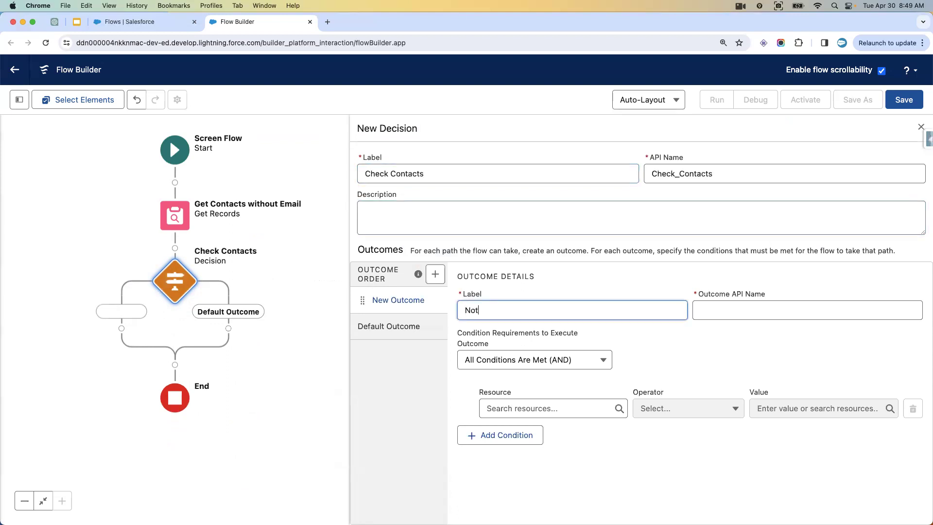
{"action": "type", "text": "Not Null"}
{"action": "left_click", "coordinate": [573, 408]}
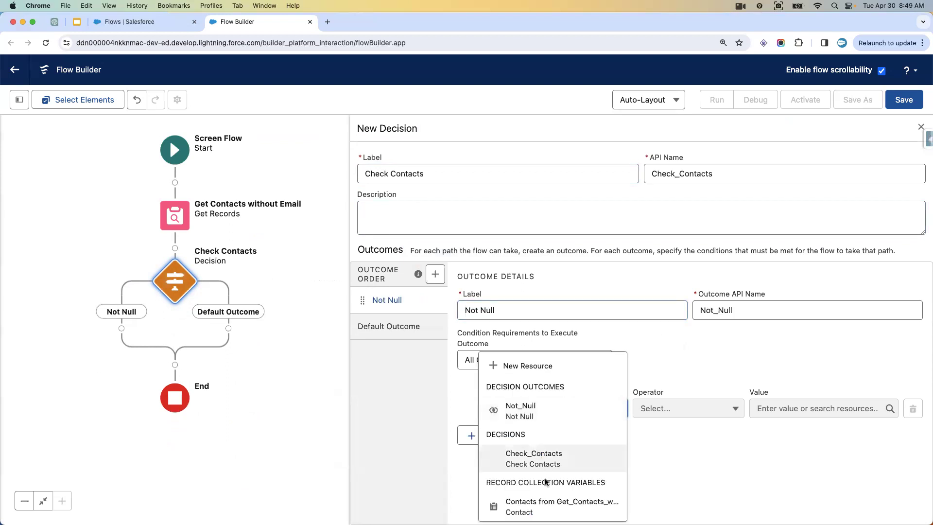
{"action": "left_click", "coordinate": [553, 504]}
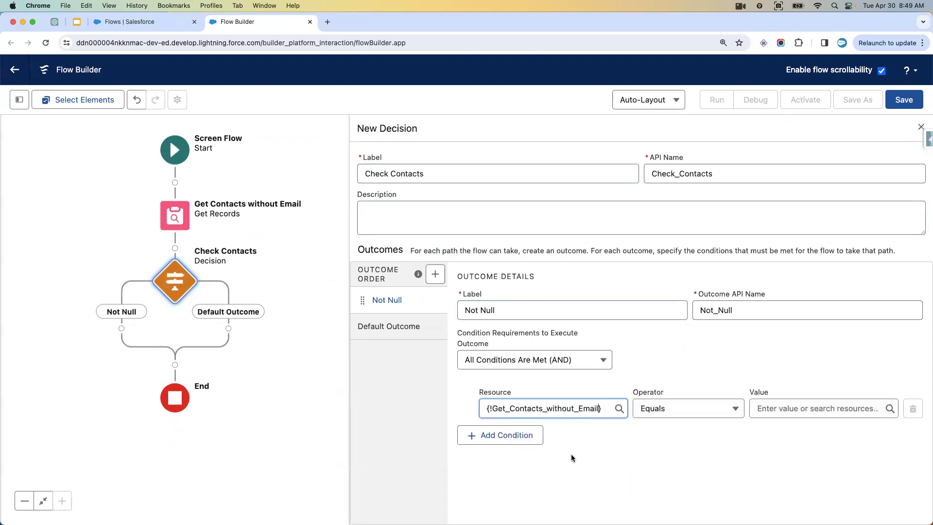
{"action": "left_click", "coordinate": [684, 411]}
{"action": "left_click", "coordinate": [661, 383]}
{"action": "left_click", "coordinate": [765, 411]}
{"action": "type", "text": "false"}
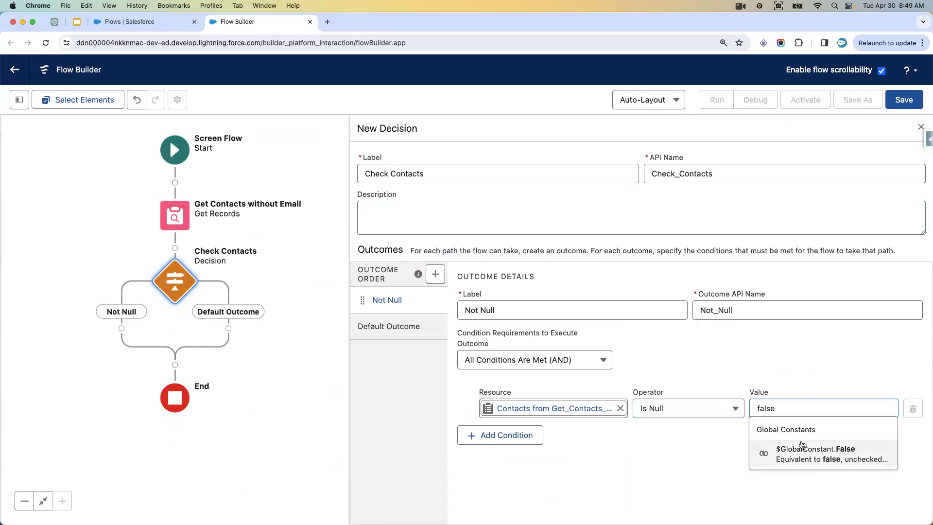
{"action": "left_click", "coordinate": [802, 445]}
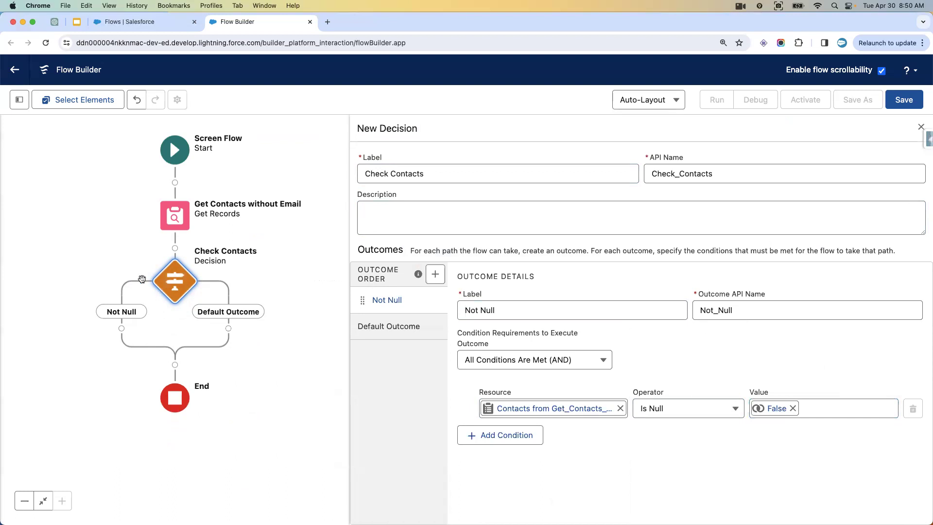
{"action": "left_click", "coordinate": [920, 127]}
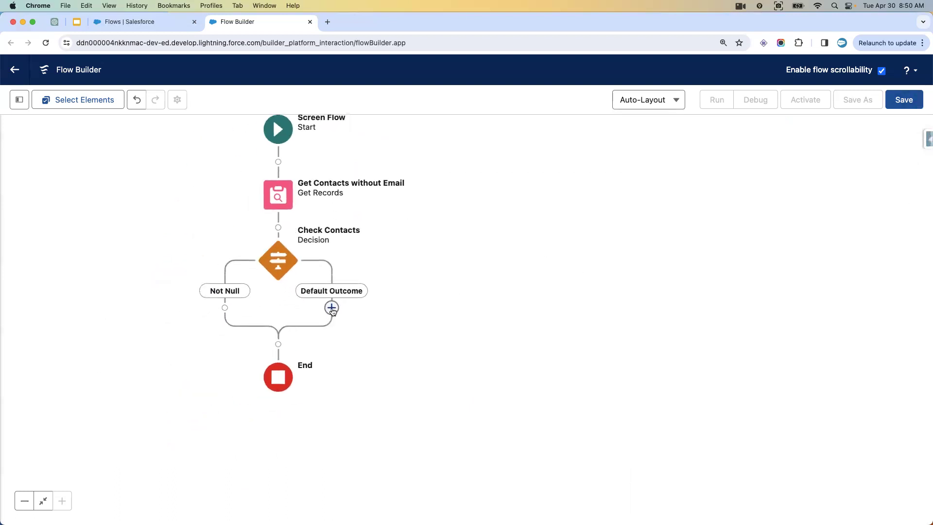
Add a Screen element on the Default Outcome path and label it "No Contact Screen".
{"action": "left_click", "coordinate": [331, 308]}
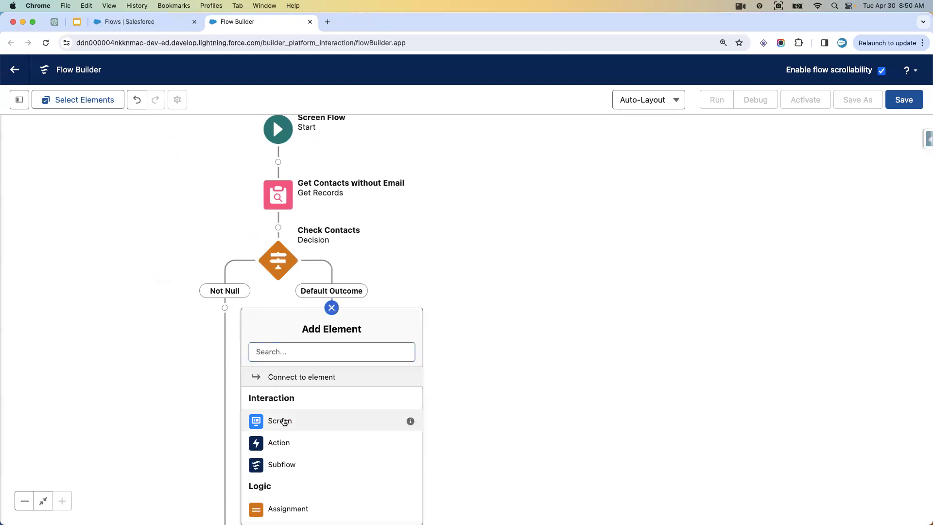
{"action": "left_click", "coordinate": [284, 421]}
{"action": "type", "text": "No Contact Screen"}
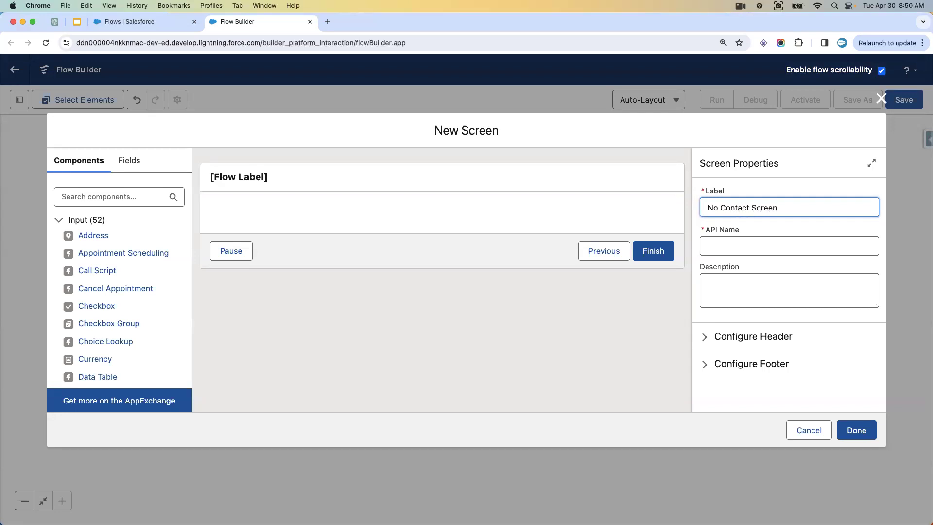
{"action": "left_click", "coordinate": [749, 219]}
Add a Display Text component to the screen with the API name NoContactMsg.
{"action": "scroll", "coordinate": [97, 294], "scroll_direction": "down", "scroll_amount": 10}
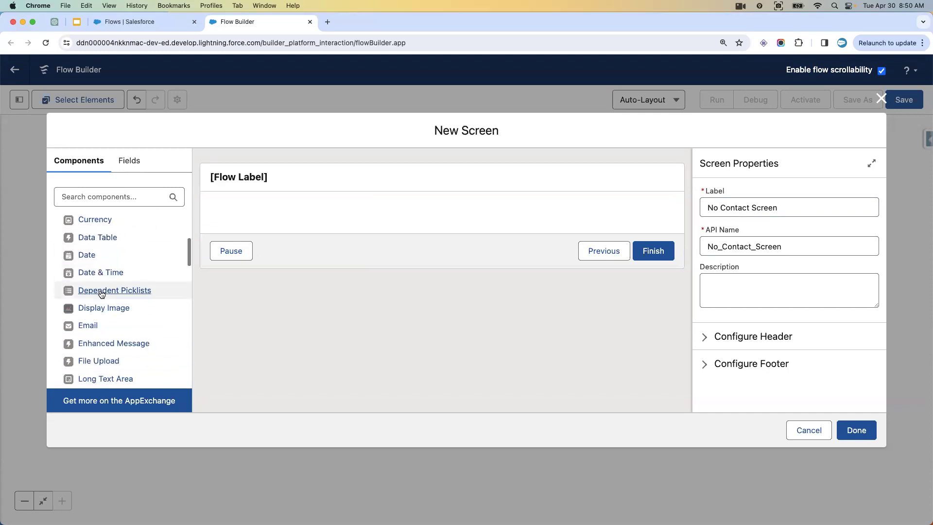
{"action": "scroll", "coordinate": [103, 289], "scroll_direction": "down", "scroll_amount": 5}
{"action": "left_click", "coordinate": [101, 312]}
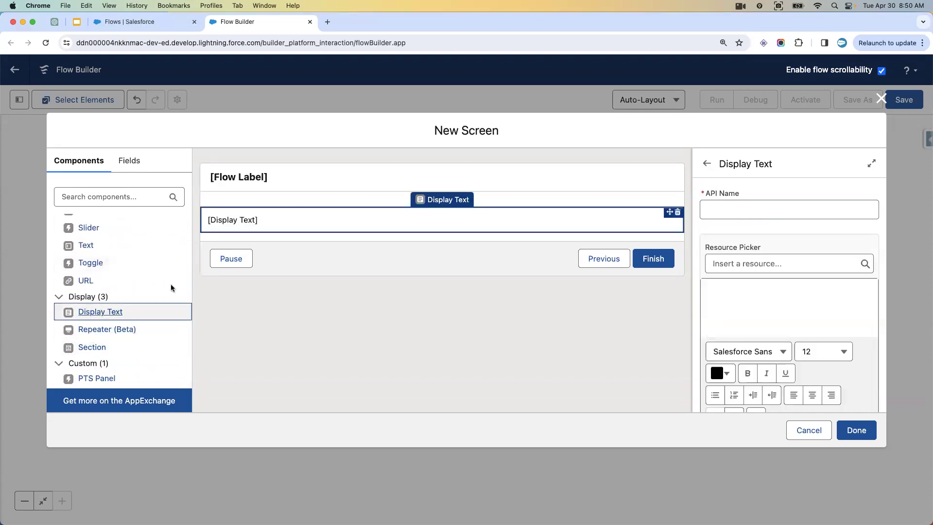
{"action": "left_click", "coordinate": [731, 205]}
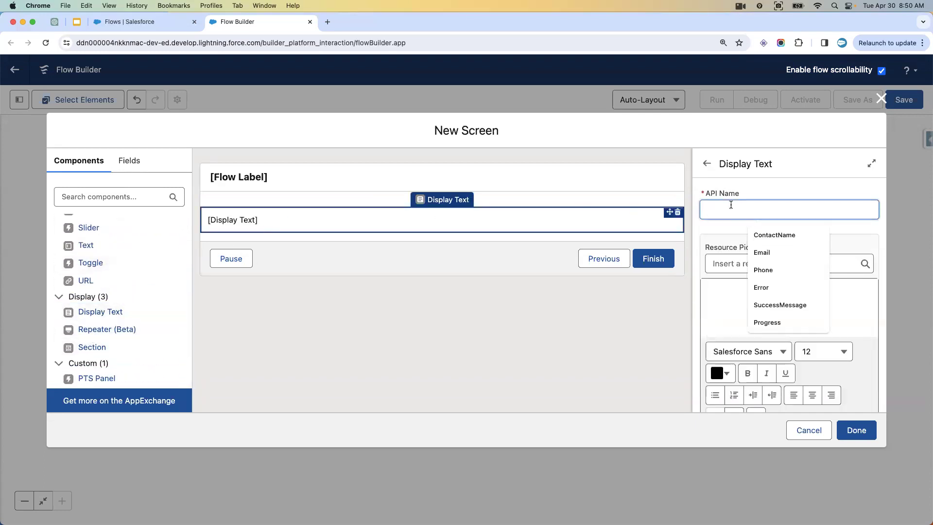
{"action": "type", "text": "No"}
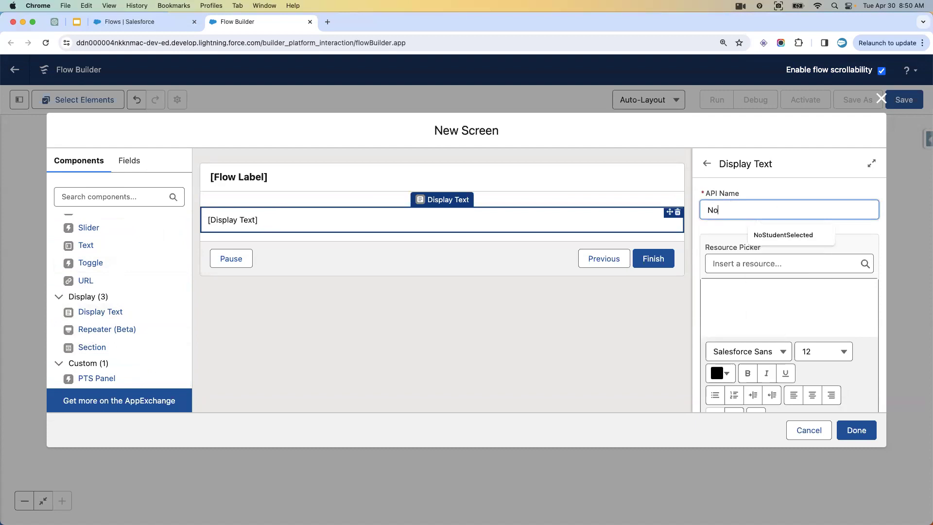
{"action": "type", "text": "ContactMsg"}
Enter the display text message "No contact found without email adress." for NoContactMsg.
{"action": "left_click", "coordinate": [727, 296]}
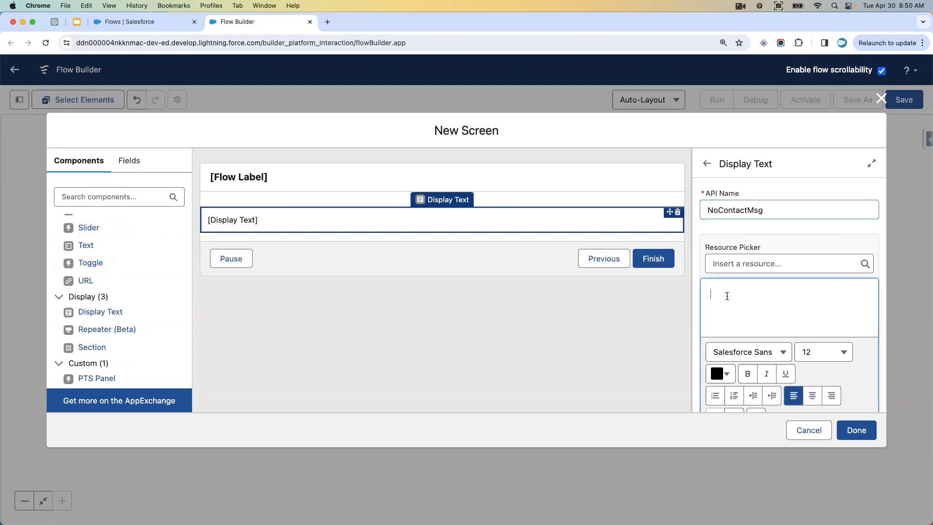
{"action": "type", "text": "The"}
{"action": "key", "text": "BackSpace"}
{"action": "type", "text": "No contact found withou"}
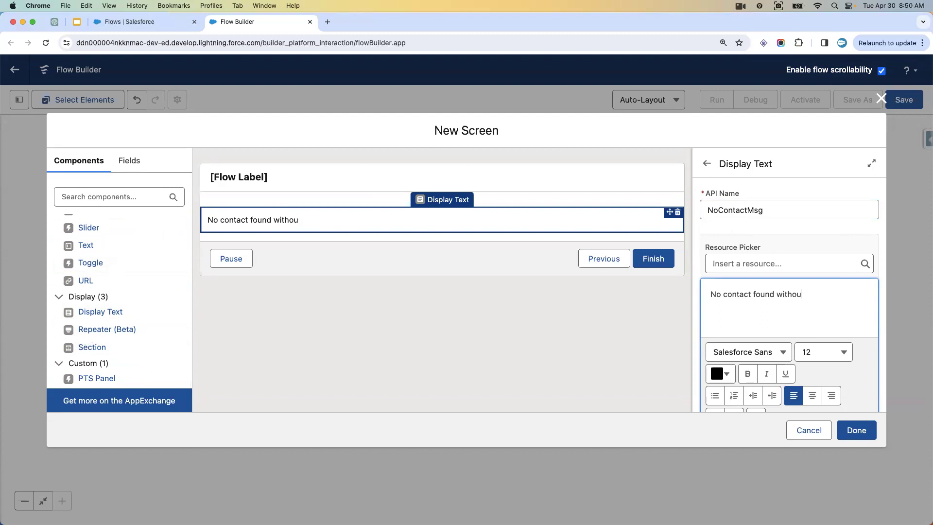
{"action": "type", "text": "t email adress."}
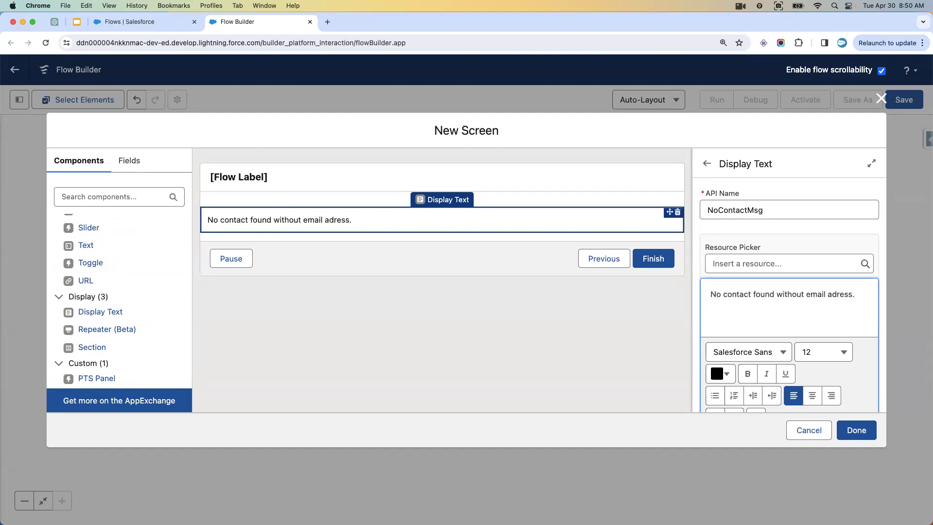
Colour the entire message text orange with hex value #DD9725.
{"action": "key", "text": "super+a"}
{"action": "left_click", "coordinate": [723, 374]}
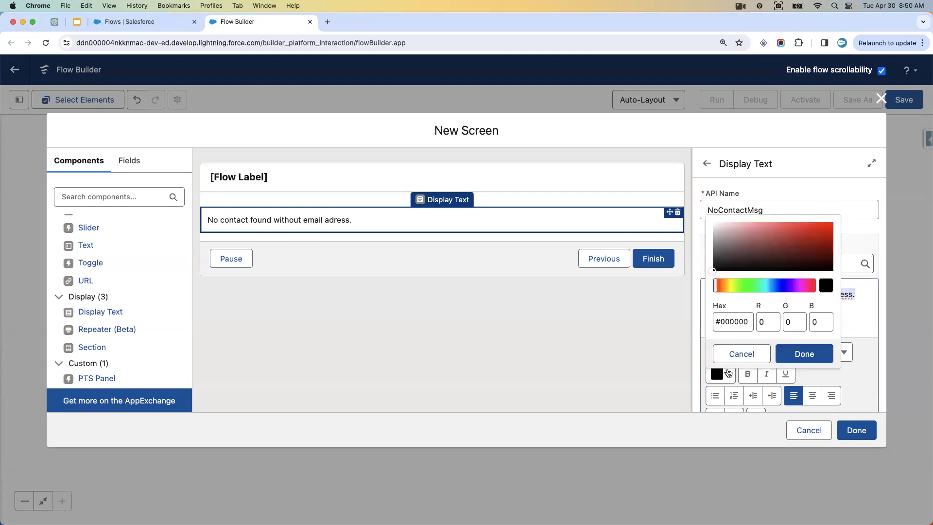
{"action": "left_click", "coordinate": [724, 285]}
{"action": "left_click", "coordinate": [811, 242]}
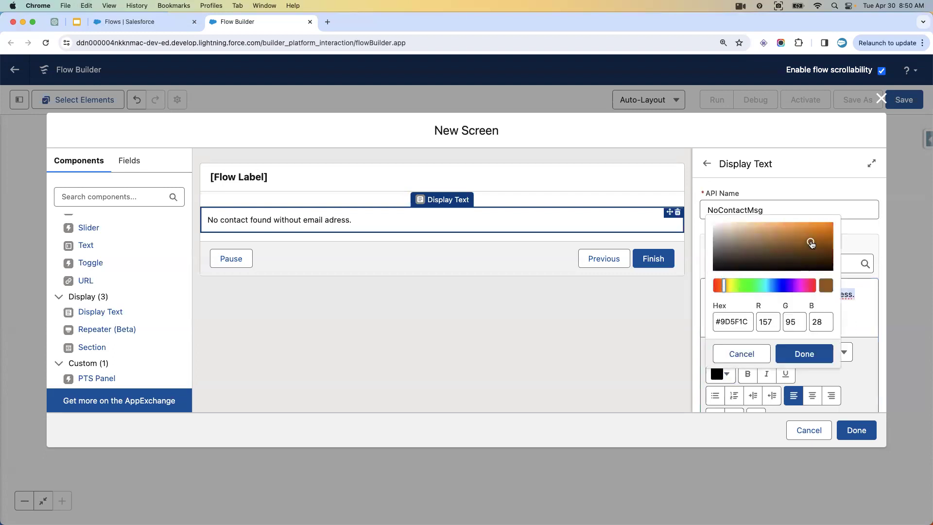
{"action": "left_click", "coordinate": [729, 284]}
{"action": "left_click", "coordinate": [823, 234]}
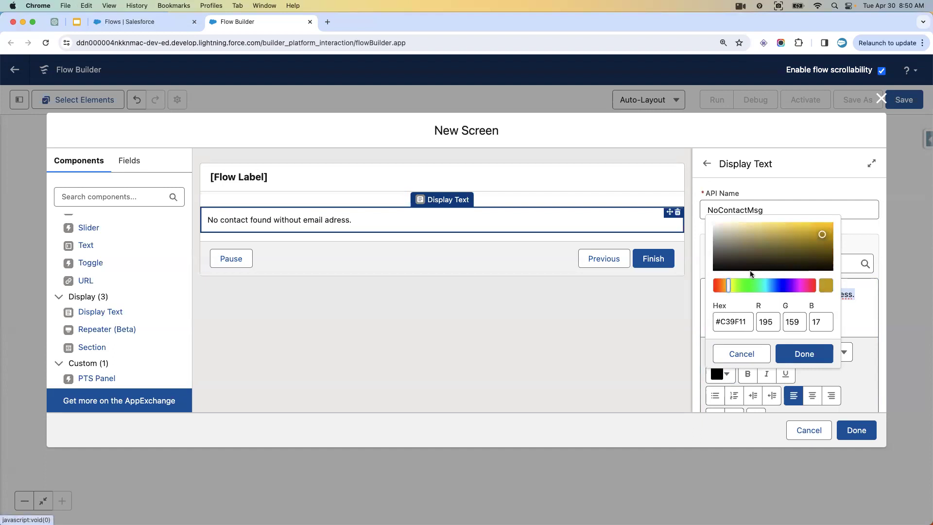
{"action": "left_click", "coordinate": [726, 285]}
{"action": "left_click", "coordinate": [812, 228]}
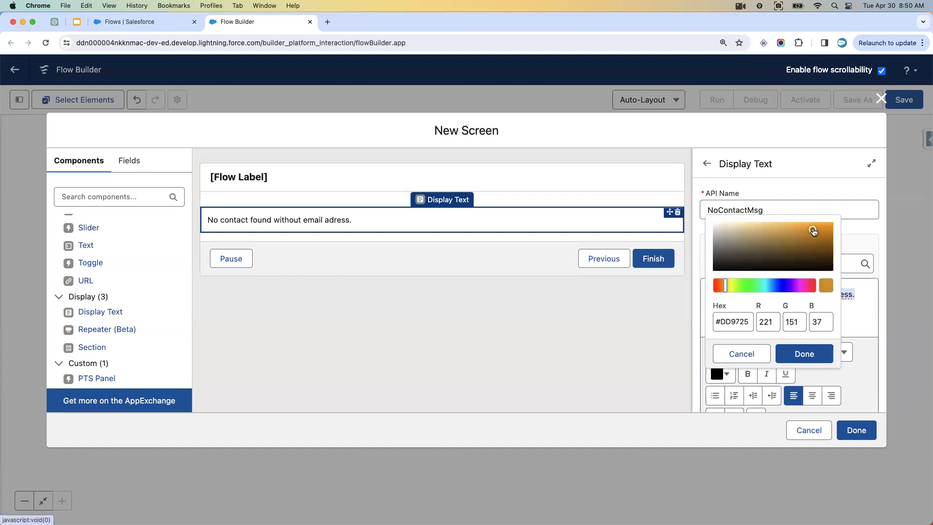
{"action": "left_click", "coordinate": [792, 357]}
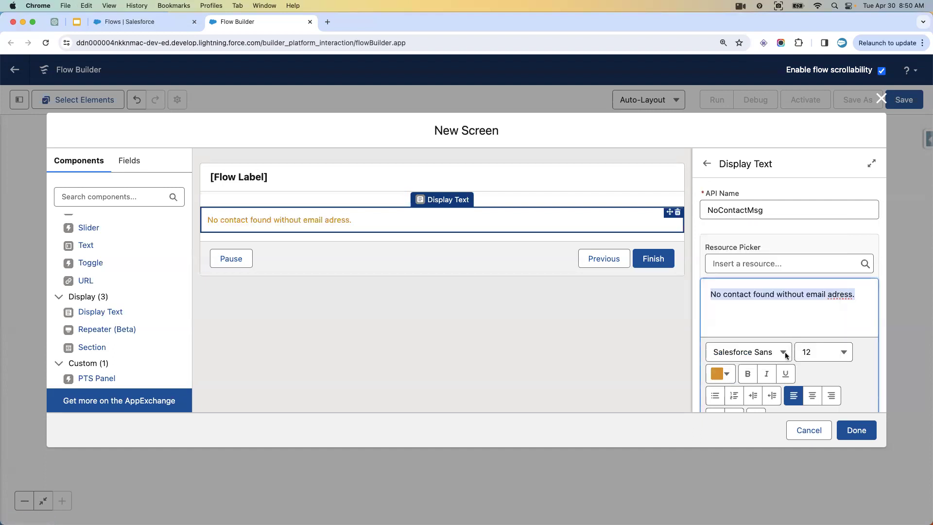
Correct the spelling of "adress" to "address" in the message and finish the screen element.
{"action": "left_click", "coordinate": [843, 296]}
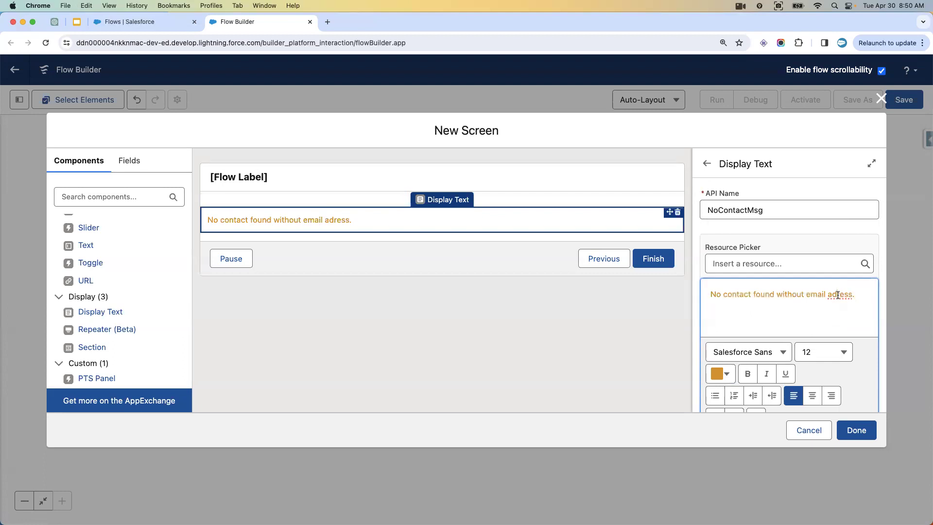
{"action": "type", "text": "d"}
{"action": "left_click", "coordinate": [856, 430]}
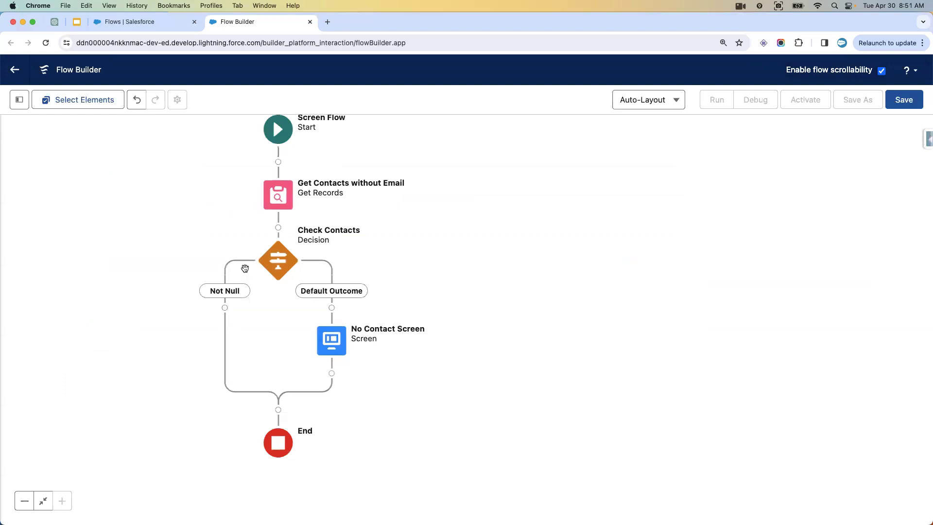
Add a Loop element on the Not Null path and label it "Loop Contact".
{"action": "left_click", "coordinate": [225, 308]}
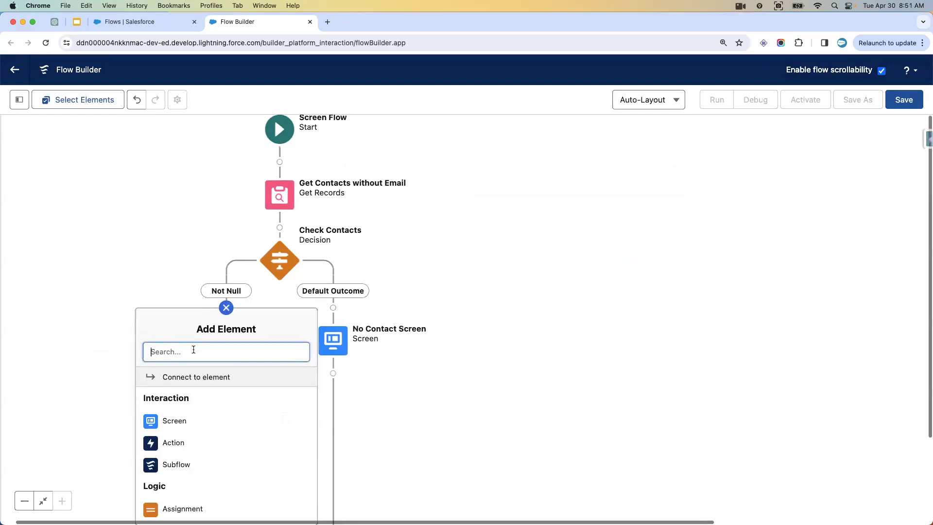
{"action": "type", "text": "lo"}
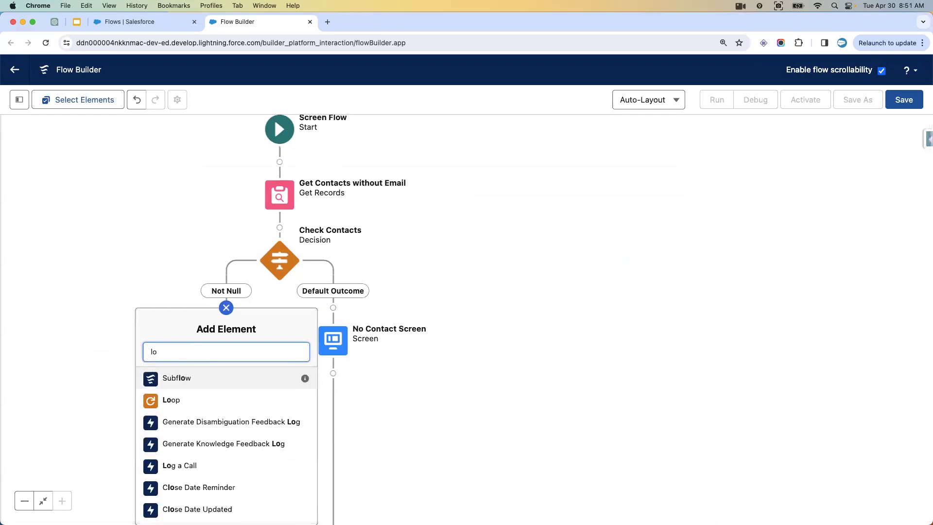
{"action": "left_click", "coordinate": [170, 399]}
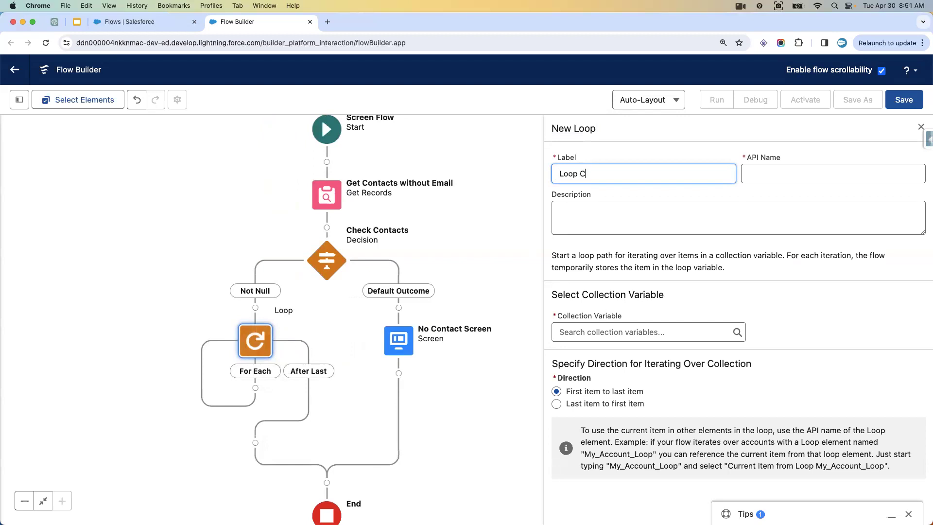
{"action": "left_click", "coordinate": [619, 205]}
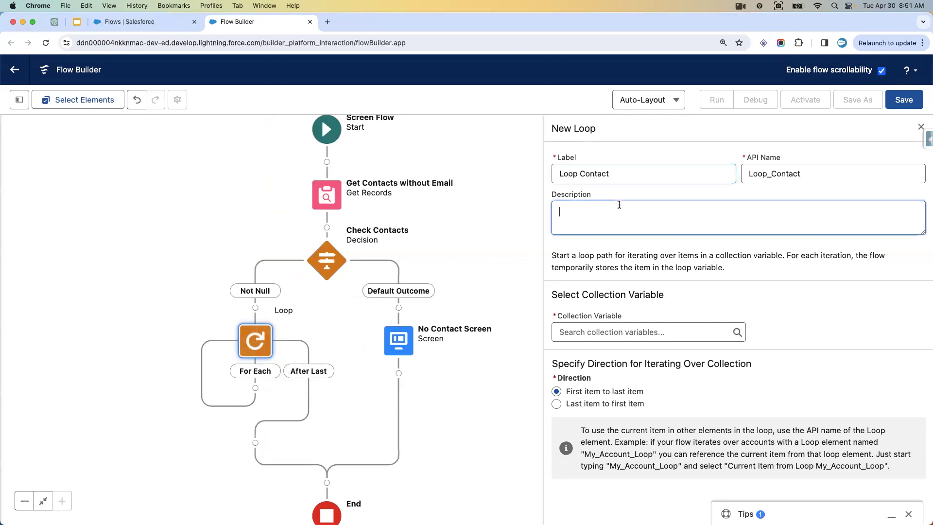
Set the loop's collection variable to the contacts from Get_Contacts_without_Email and close the loop settings.
{"action": "left_click", "coordinate": [611, 331]}
{"action": "left_click", "coordinate": [669, 406]}
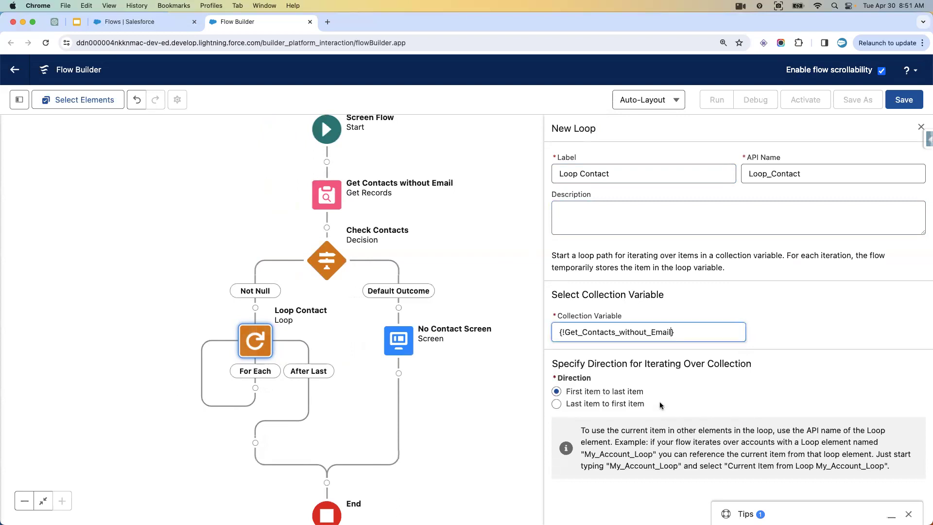
{"action": "left_click", "coordinate": [767, 343]}
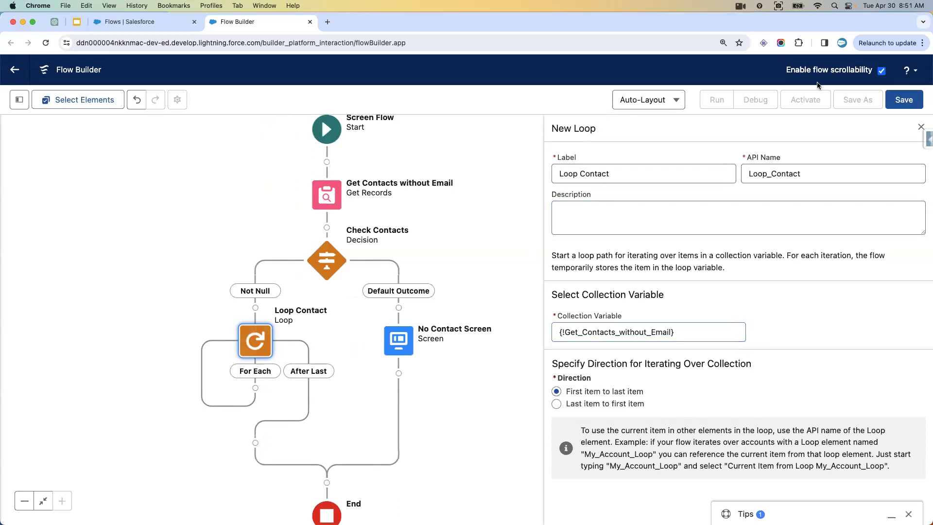
{"action": "left_click", "coordinate": [921, 127]}
{"action": "left_click_drag", "start_coordinate": [488, 305], "coordinate": [511, 293]}
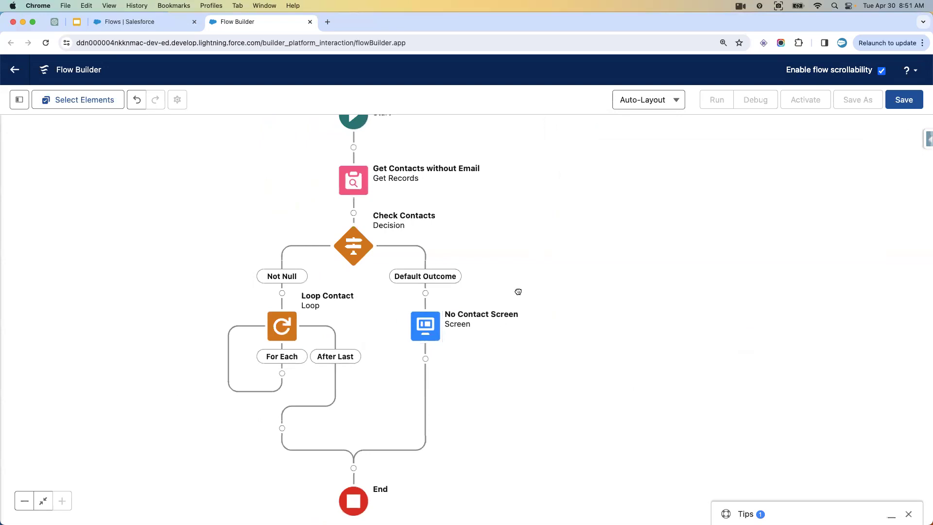
Start a new resource of type Variable with the API name NewCase.
{"action": "left_click", "coordinate": [20, 100]}
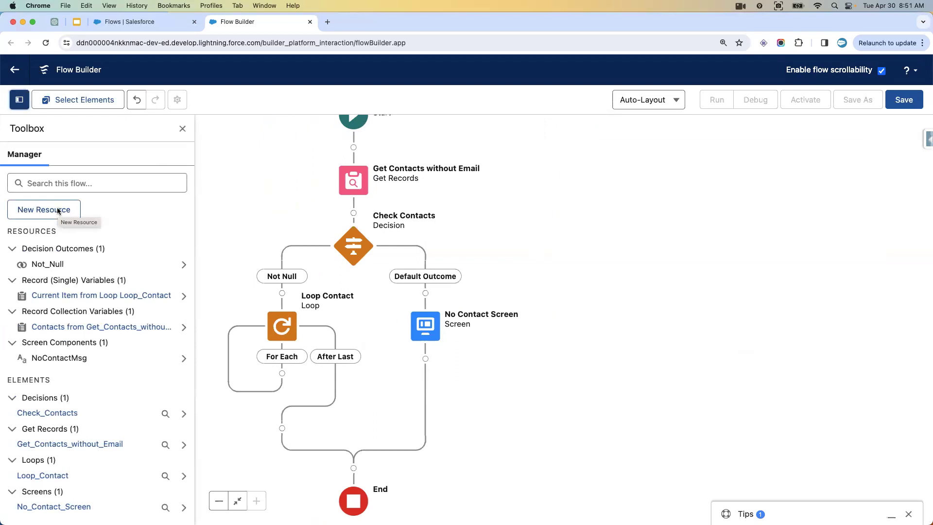
{"action": "left_click", "coordinate": [68, 210]}
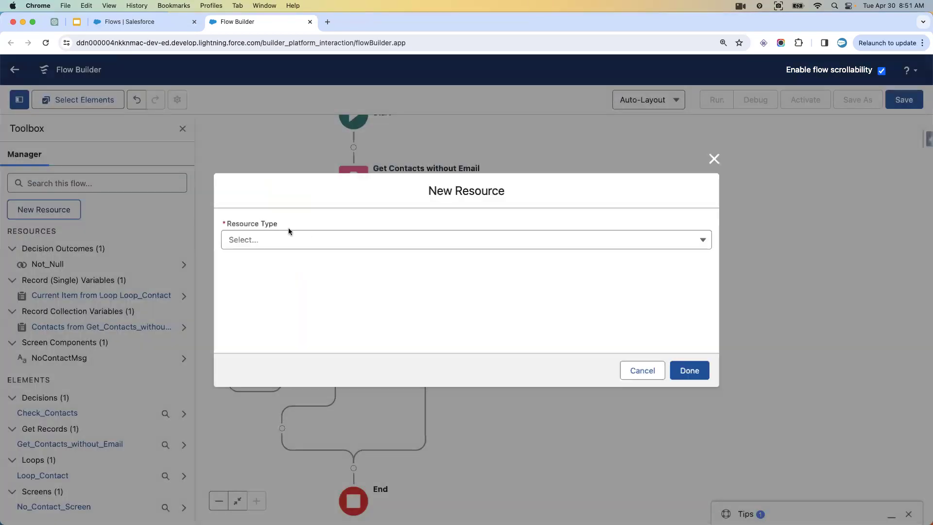
{"action": "left_click", "coordinate": [294, 239]}
{"action": "left_click", "coordinate": [273, 258]}
{"action": "left_click", "coordinate": [261, 262]}
{"action": "type", "text": "NewCase"}
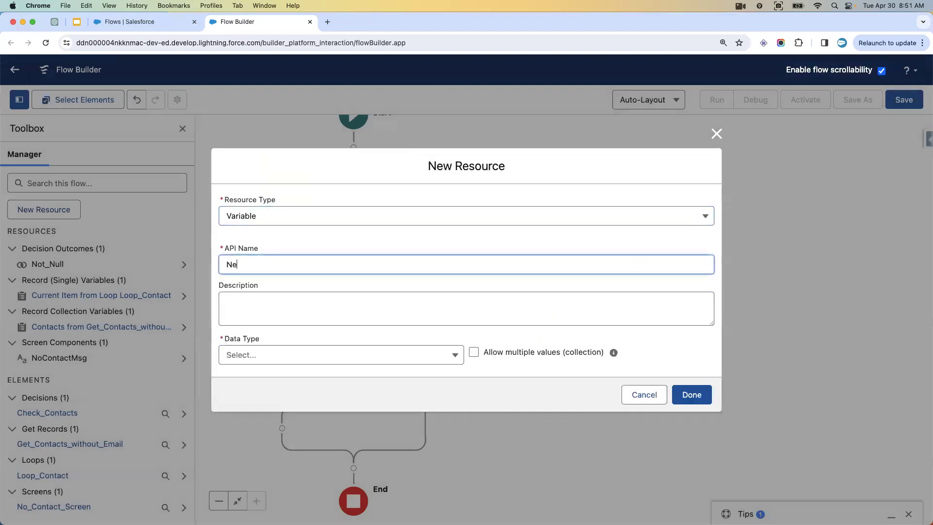
Set the NewCase variable's data type to Record with the Case object and save the resource.
{"action": "left_click", "coordinate": [264, 351]}
{"action": "left_click", "coordinate": [263, 221]}
{"action": "left_click", "coordinate": [264, 354]}
{"action": "type", "text": "case"}
{"action": "scroll", "coordinate": [264, 280], "scroll_direction": "down", "scroll_amount": 3}
{"action": "left_click", "coordinate": [265, 205]}
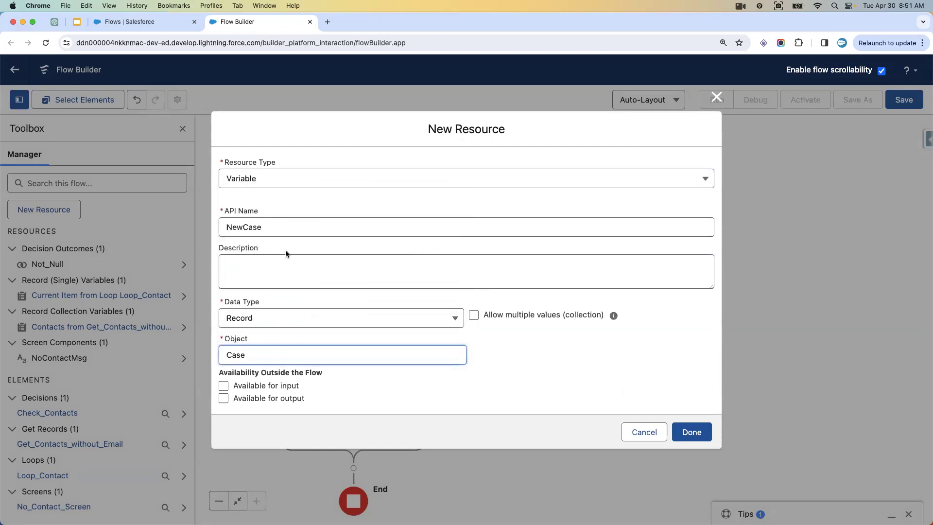
{"action": "left_click_drag", "start_coordinate": [485, 313], "coordinate": [570, 314]}
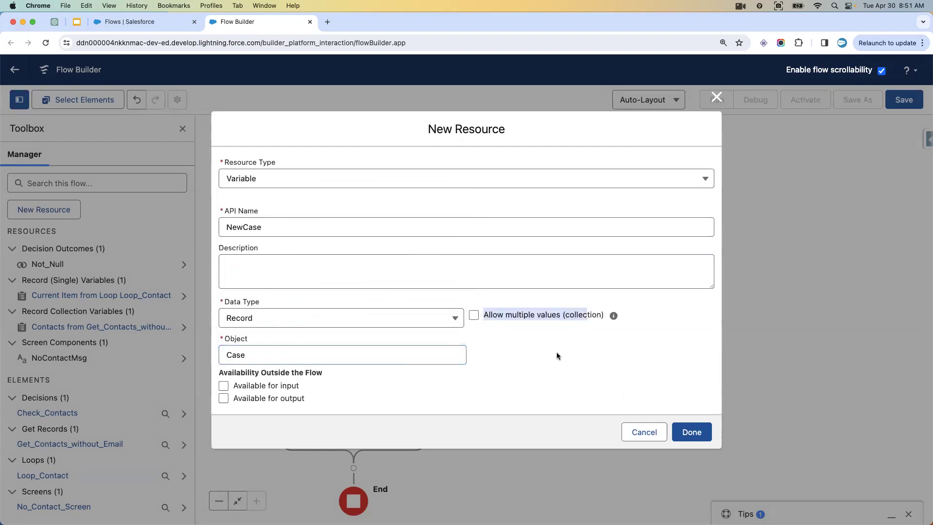
{"action": "left_click", "coordinate": [691, 432]}
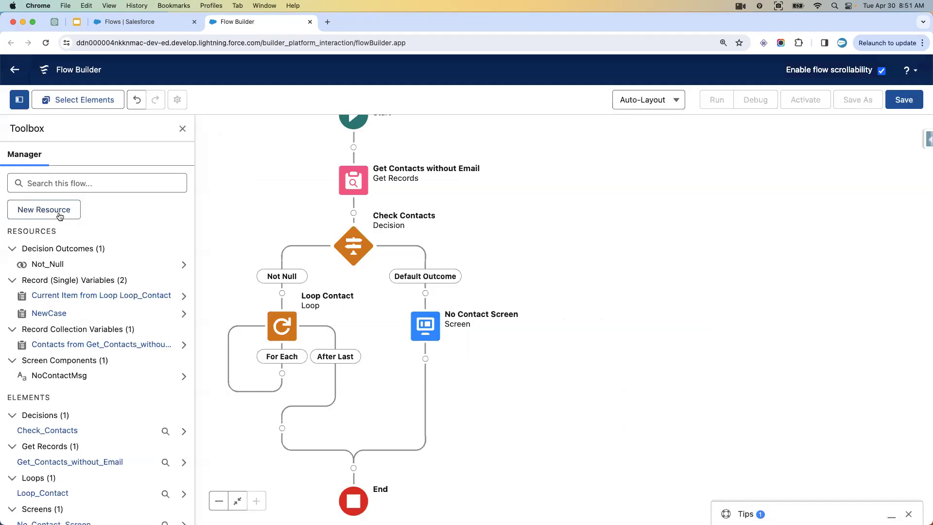
Start another Variable resource with the API name CaseTobeCreated.
{"action": "left_click", "coordinate": [59, 215]}
{"action": "left_click", "coordinate": [253, 262]}
{"action": "left_click", "coordinate": [242, 265]}
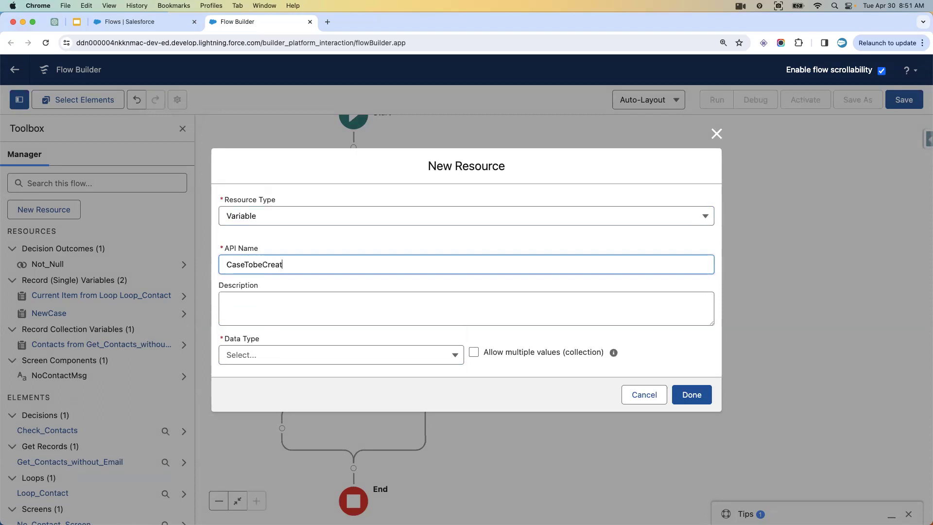
{"action": "left_click", "coordinate": [289, 297]}
Set the CaseTobeCreated variable's data type to Record and allow multiple values as a collection.
{"action": "left_click", "coordinate": [253, 354]}
{"action": "left_click", "coordinate": [274, 235]}
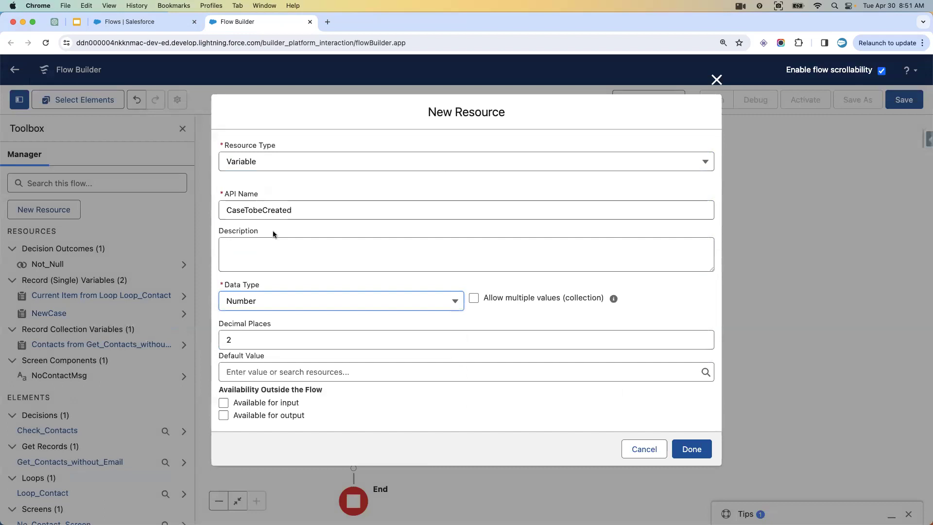
{"action": "left_click", "coordinate": [258, 305]}
{"action": "left_click", "coordinate": [259, 347]}
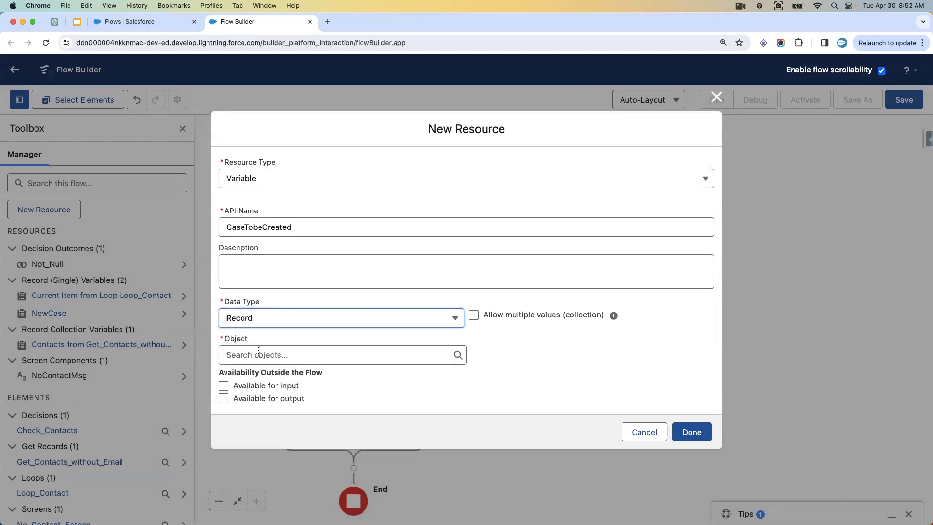
{"action": "mouse_move", "coordinate": [486, 315]}
{"action": "left_mouse_down"}
{"action": "mouse_move", "coordinate": [559, 316]}
{"action": "mouse_move", "coordinate": [476, 314]}
{"action": "left_mouse_up"}
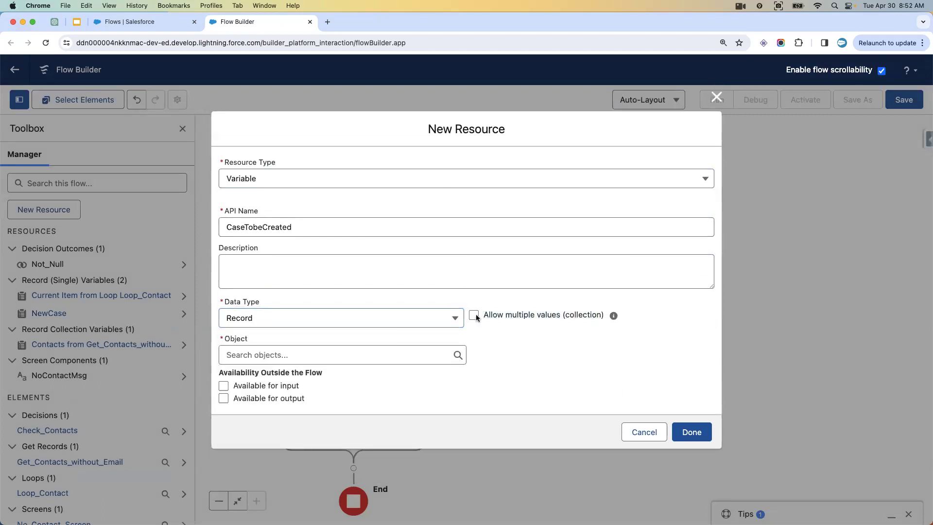
Choose Case as the object for the CaseTobeCreated collection and save the resource.
{"action": "left_click", "coordinate": [387, 353]}
{"action": "type", "text": "case"}
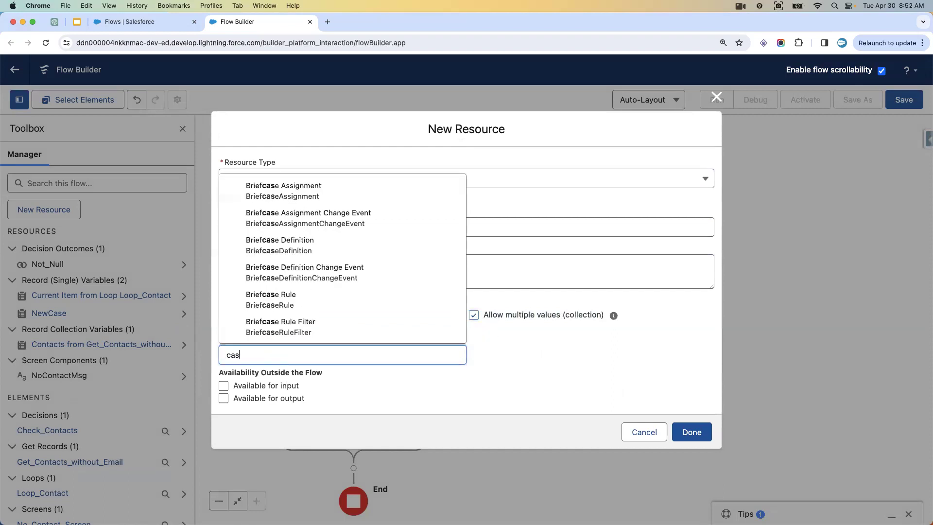
{"action": "scroll", "coordinate": [346, 296], "scroll_direction": "down", "scroll_amount": 1}
{"action": "scroll", "coordinate": [345, 296], "scroll_direction": "down", "scroll_amount": 2}
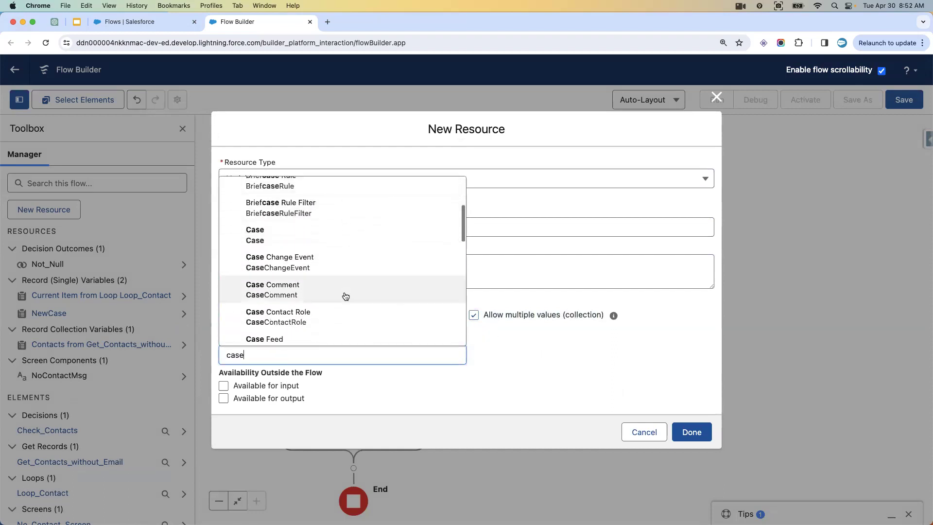
{"action": "left_click", "coordinate": [287, 246]}
{"action": "left_click", "coordinate": [676, 433]}
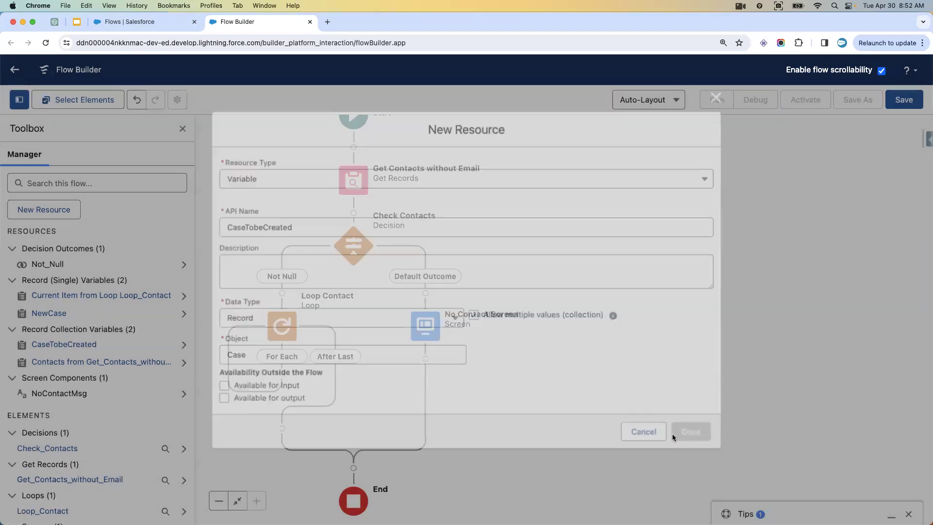
Copy the subject text "Email is missing" from the exercise presentation in Google Slides and return to Flow Builder.
{"action": "scroll", "coordinate": [399, 272], "scroll_direction": "down", "scroll_amount": 1}
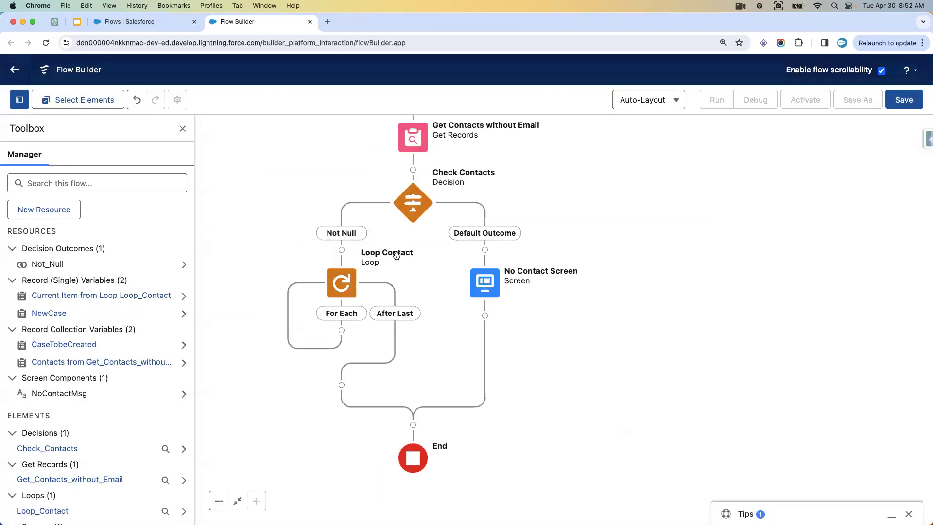
{"action": "left_click", "coordinate": [341, 330]}
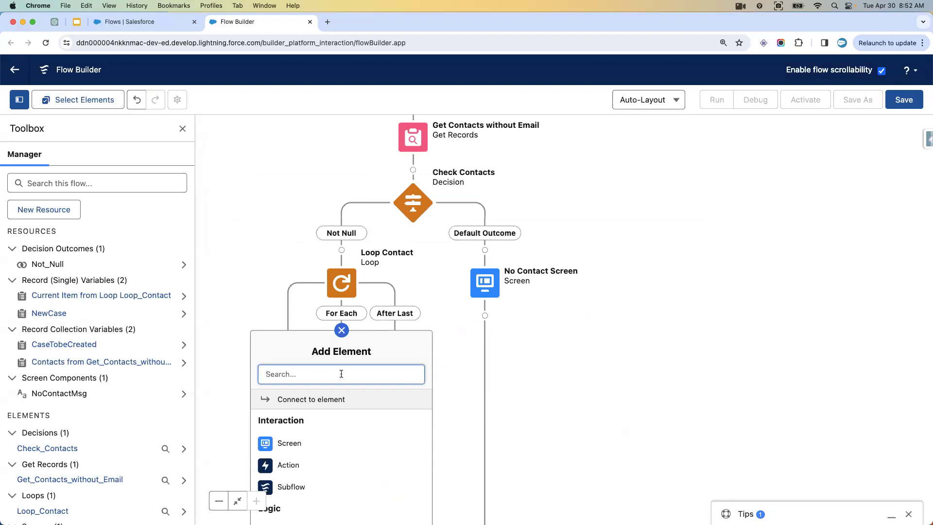
{"action": "left_click", "coordinate": [77, 21]}
{"action": "left_click_drag", "start_coordinate": [254, 346], "coordinate": [343, 348]}
{"action": "key", "text": "super+c"}
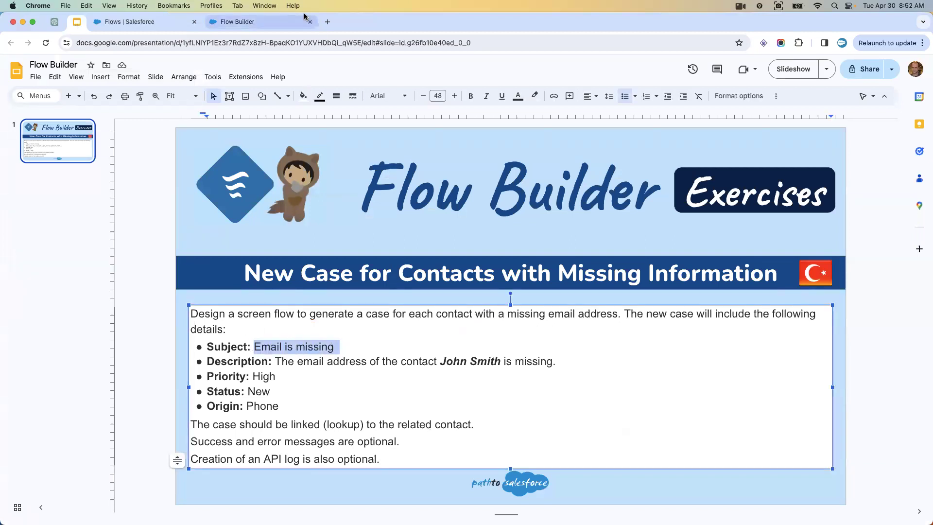
{"action": "left_click", "coordinate": [238, 22]}
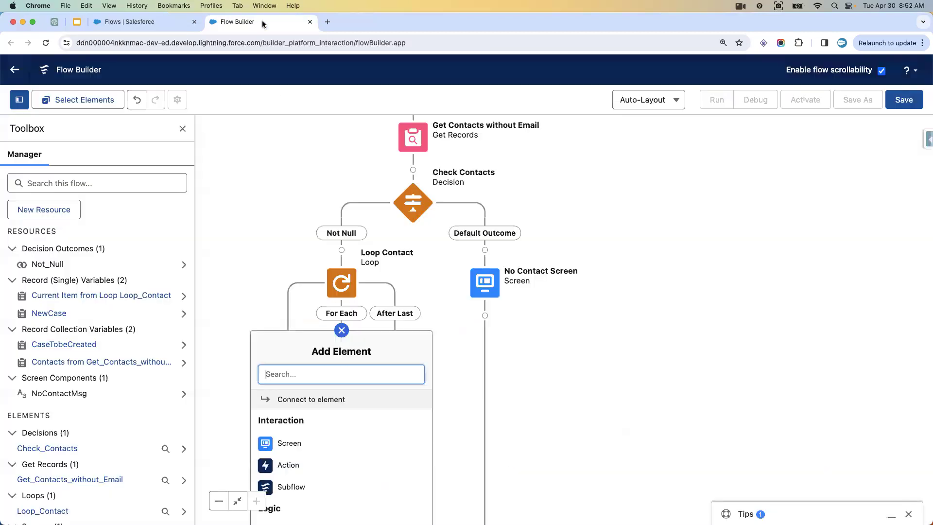
Add an Assignment element labelled Case Assignment on the For Each path of the Loop Contact loop.
{"action": "left_click", "coordinate": [531, 343]}
{"action": "scroll", "coordinate": [462, 340], "scroll_direction": "down", "scroll_amount": 1}
{"action": "left_click", "coordinate": [343, 296]}
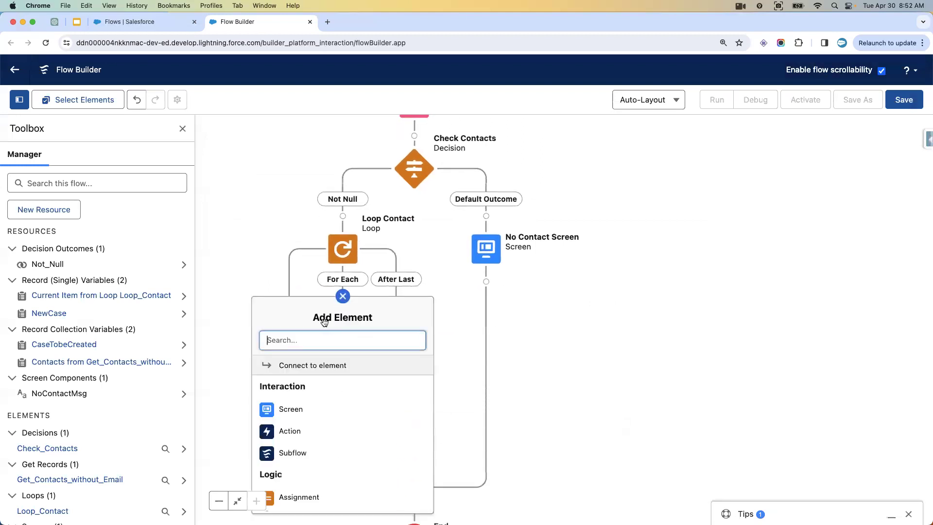
{"action": "type", "text": "ass"}
{"action": "left_click", "coordinate": [303, 366]}
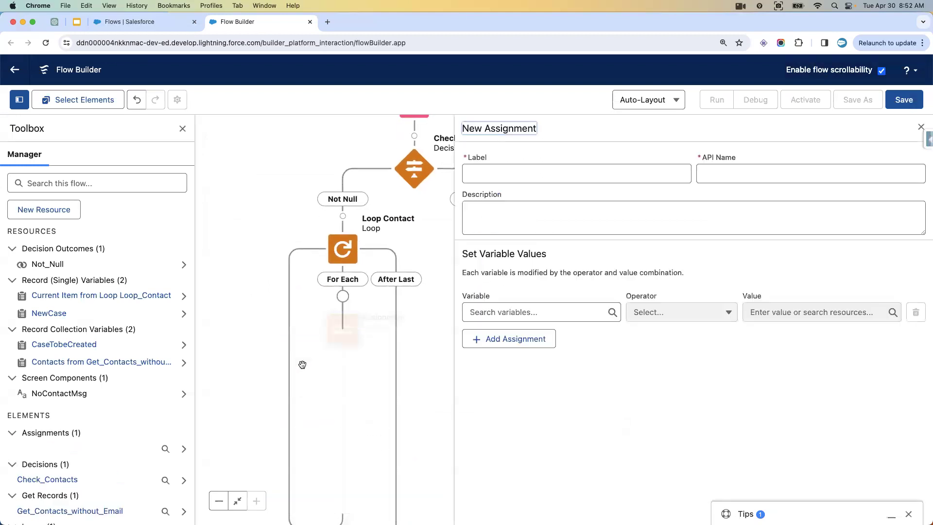
{"action": "left_click", "coordinate": [491, 174]}
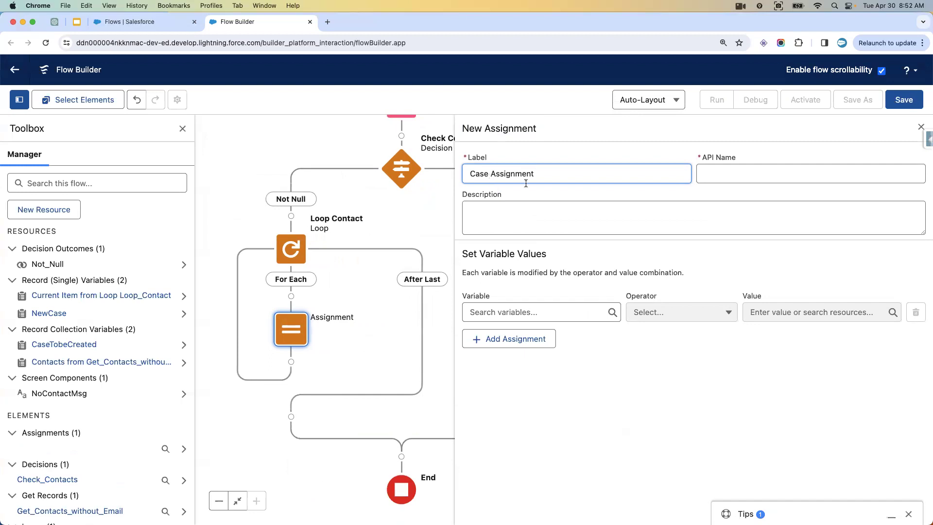
{"action": "left_click", "coordinate": [630, 194]}
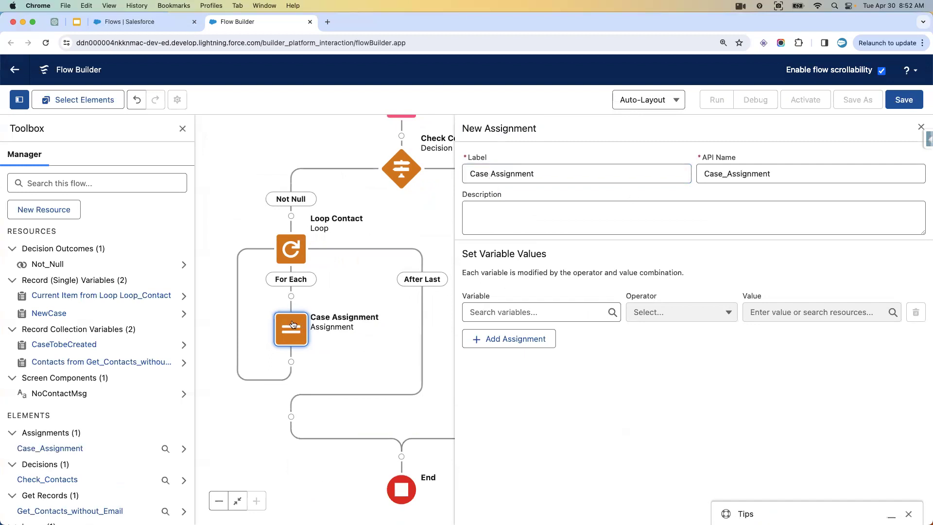
Assign the copied text "Email is missing" to the NewCase Subject field.
{"action": "left_click", "coordinate": [504, 312]}
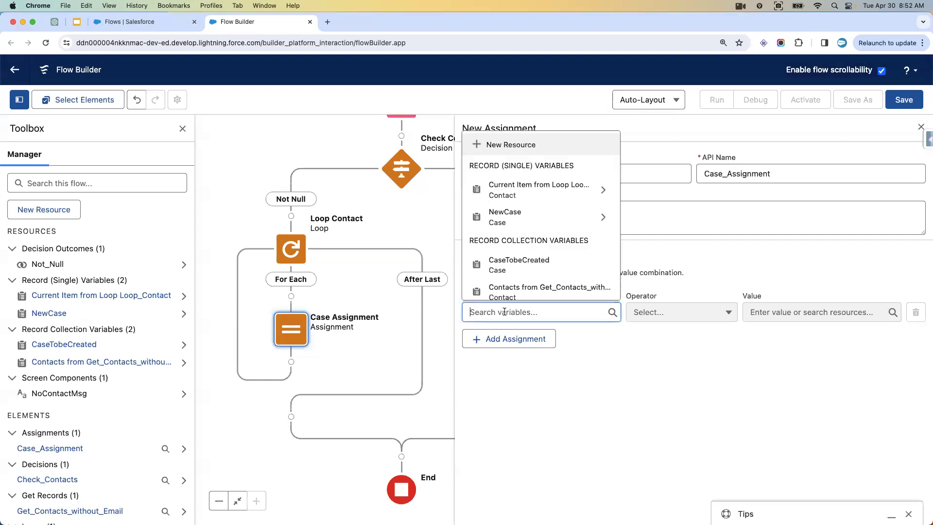
{"action": "type", "text": "new"}
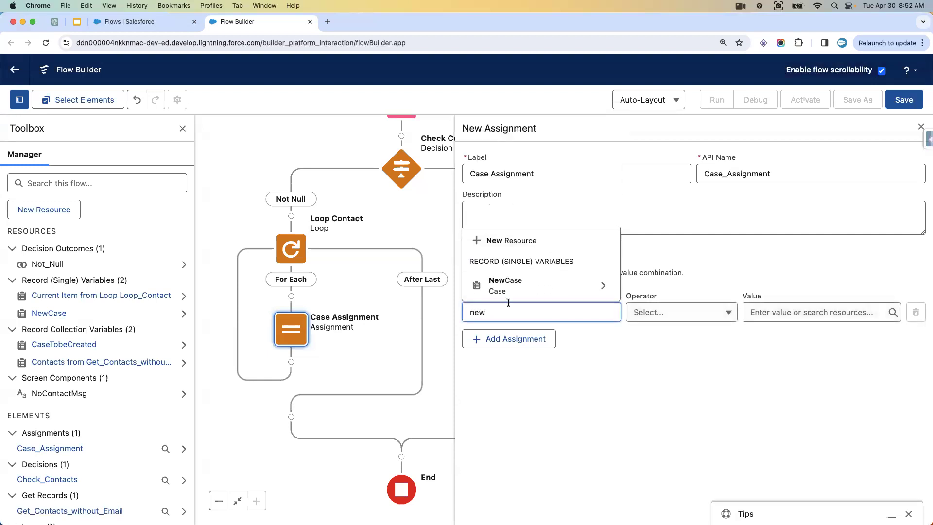
{"action": "left_click", "coordinate": [509, 291]}
{"action": "type", "text": "subj"}
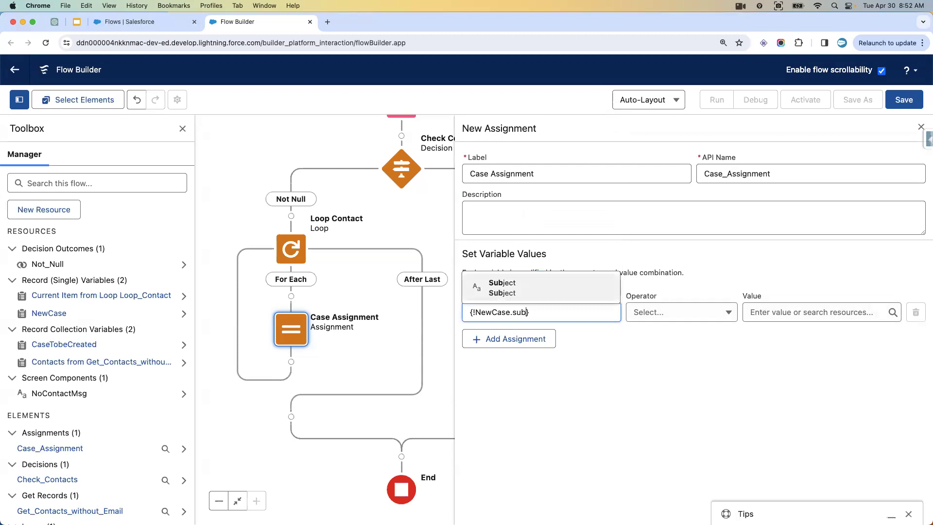
{"action": "left_click", "coordinate": [503, 346]}
{"action": "left_click", "coordinate": [758, 315]}
{"action": "key", "text": "super+v"}
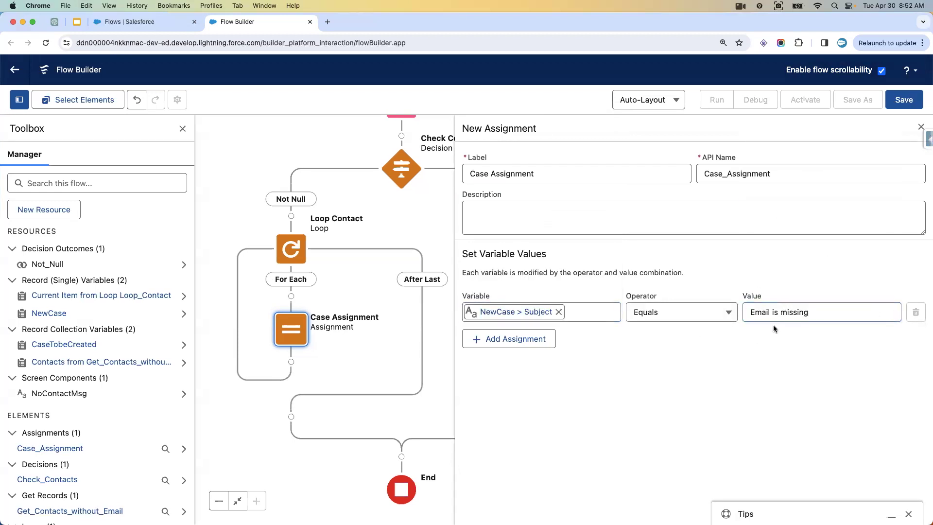
Check the description wording in the Google Slides exercise, then return to Flow Builder and add an assignment for NewCase > Description with the Equals operator.
{"action": "left_click", "coordinate": [77, 28]}
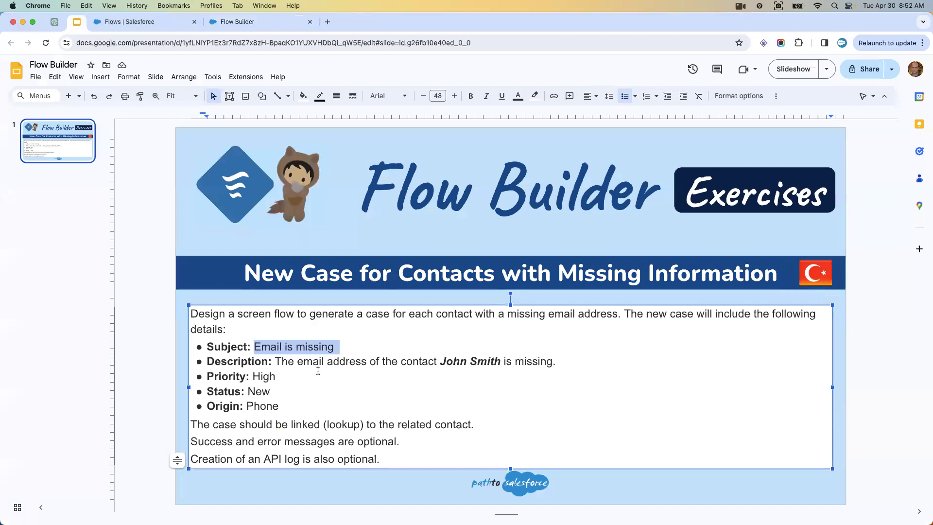
{"action": "left_click", "coordinate": [442, 360]}
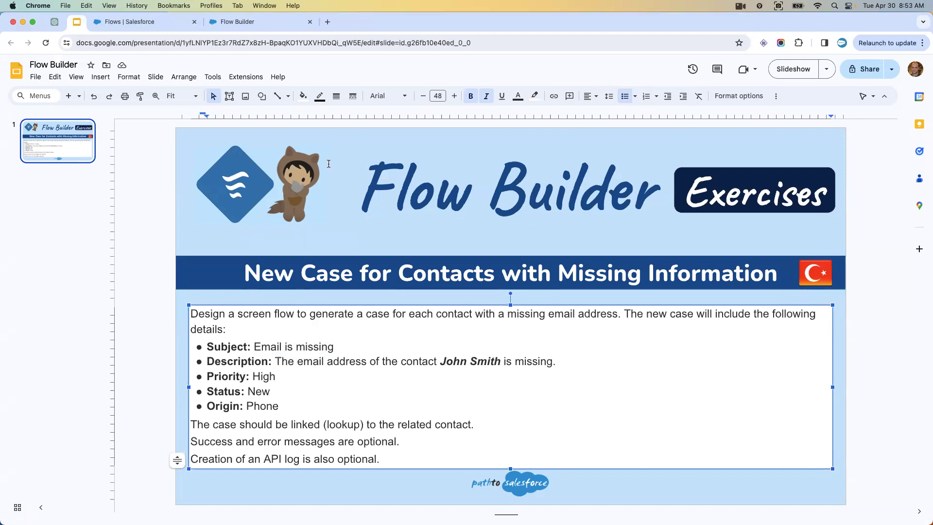
{"action": "left_click", "coordinate": [238, 24]}
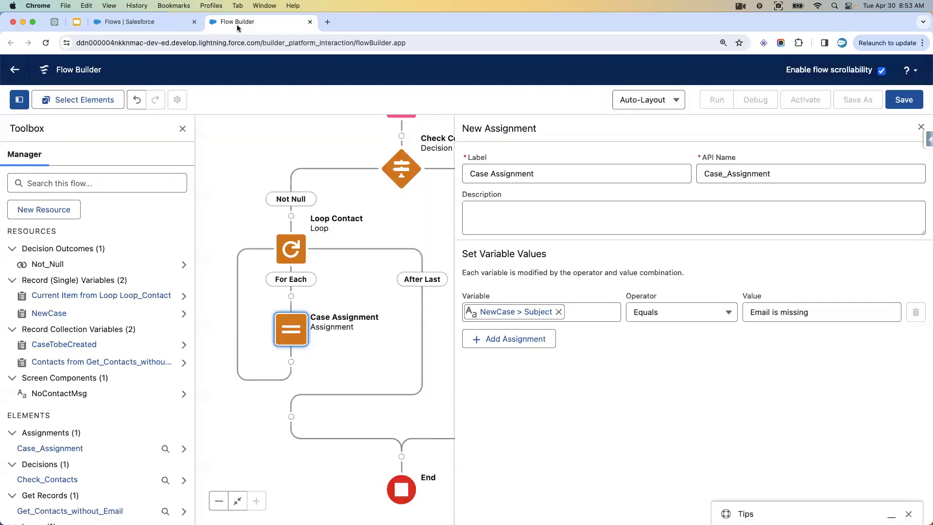
{"action": "left_click", "coordinate": [479, 336]}
{"action": "left_click", "coordinate": [478, 350]}
{"action": "type", "text": "n"}
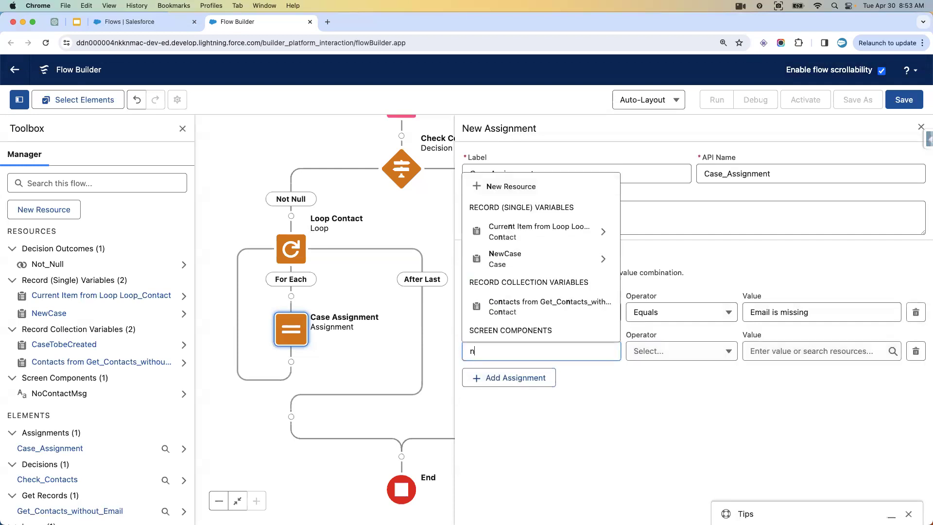
{"action": "type", "text": "ew"}
{"action": "left_click", "coordinate": [508, 323]}
{"action": "type", "text": "d"}
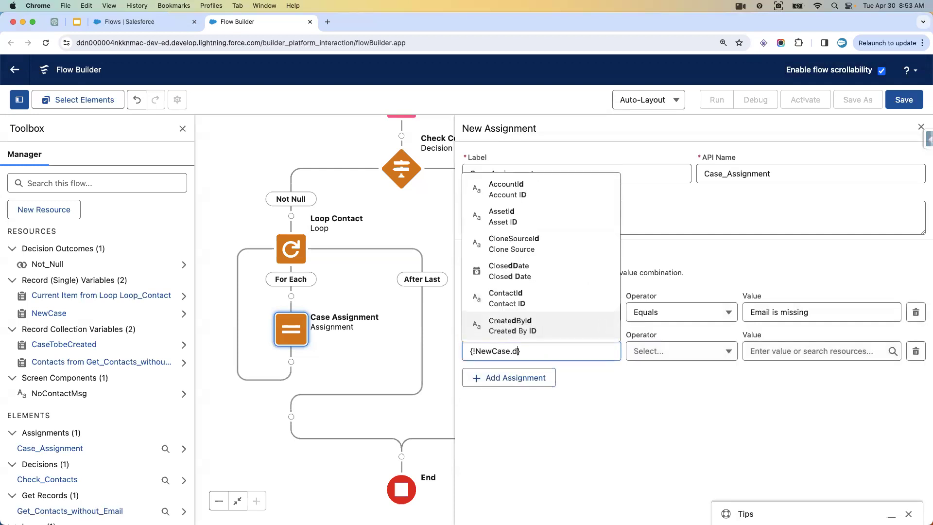
{"action": "type", "text": "esc"}
{"action": "left_click", "coordinate": [516, 322]}
{"action": "left_click", "coordinate": [671, 351]}
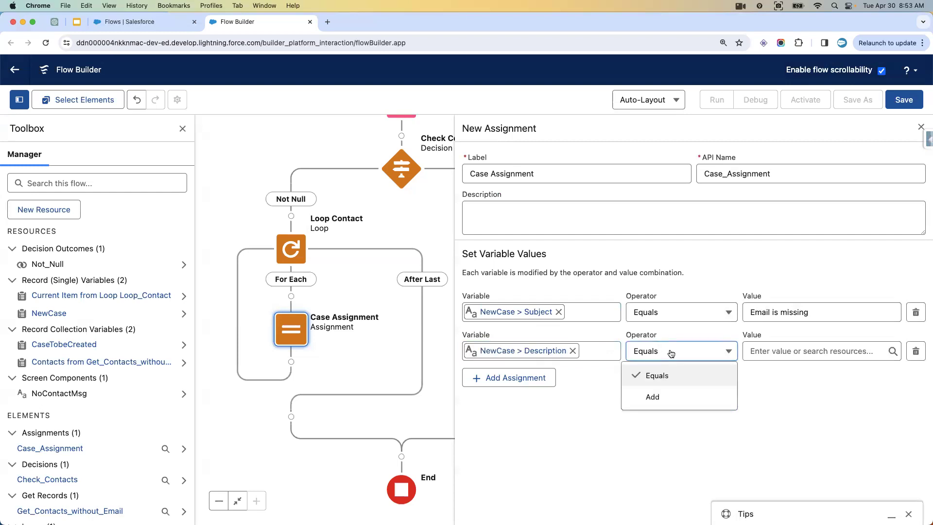
{"action": "left_click", "coordinate": [660, 376]}
Reference the current contact from the Loop_Contact loop as the value for the NewCase description.
{"action": "left_click", "coordinate": [760, 352]}
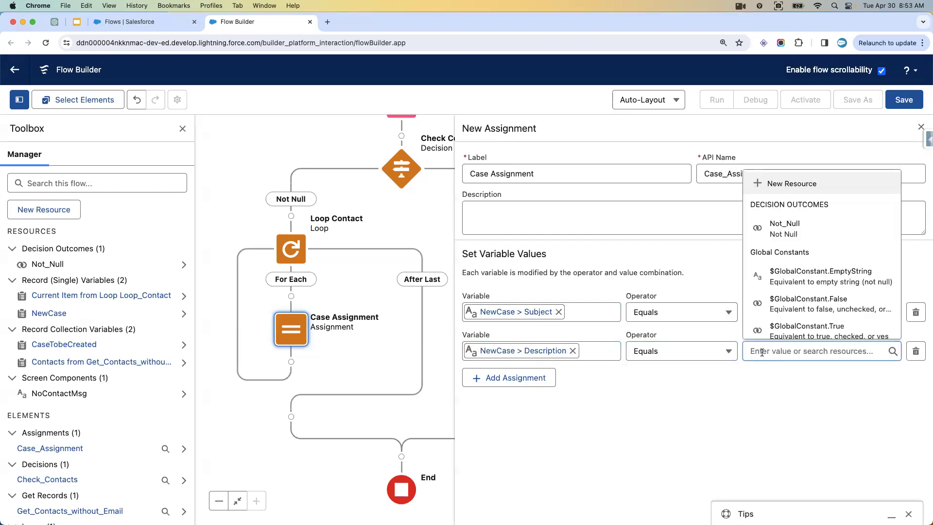
{"action": "type", "text": "Loo"}
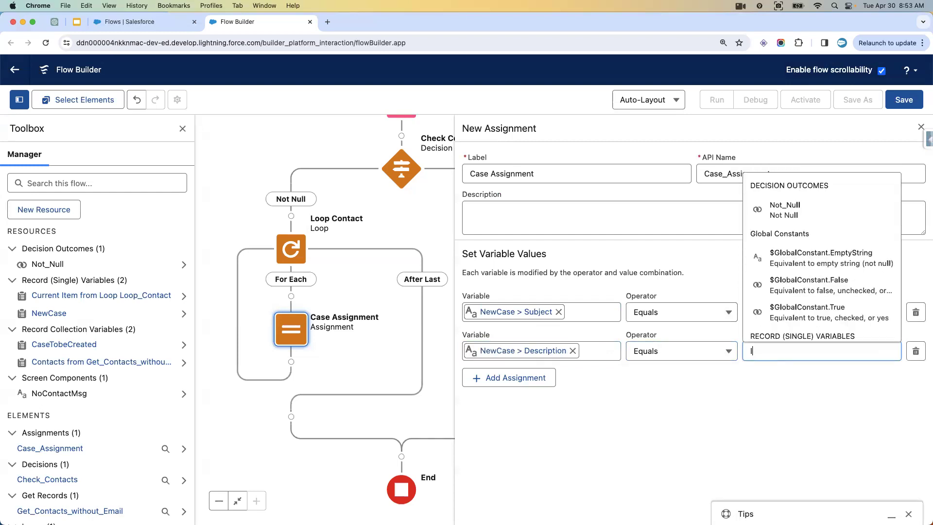
{"action": "left_click", "coordinate": [793, 333]}
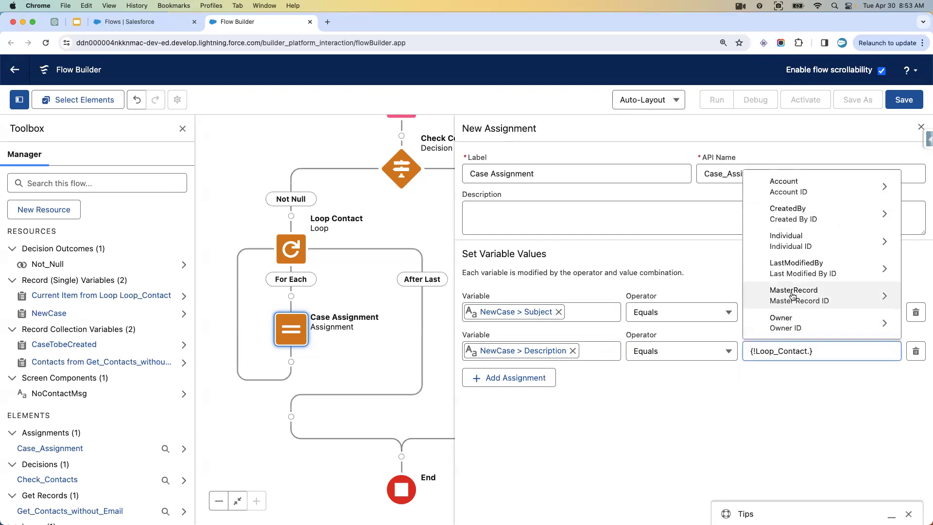
{"action": "type", "text": "con"}
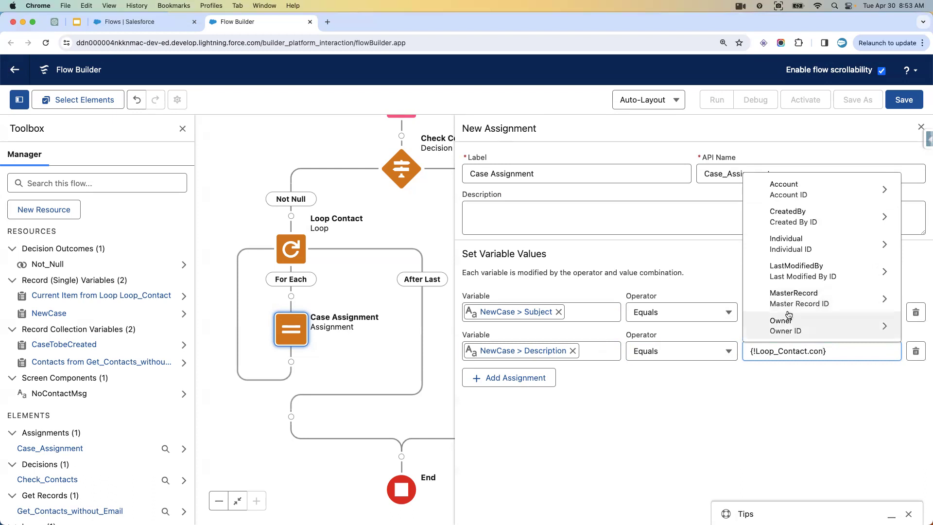
{"action": "scroll", "coordinate": [785, 301], "scroll_direction": "down", "scroll_amount": 3}
{"action": "type", "text": "tact"}
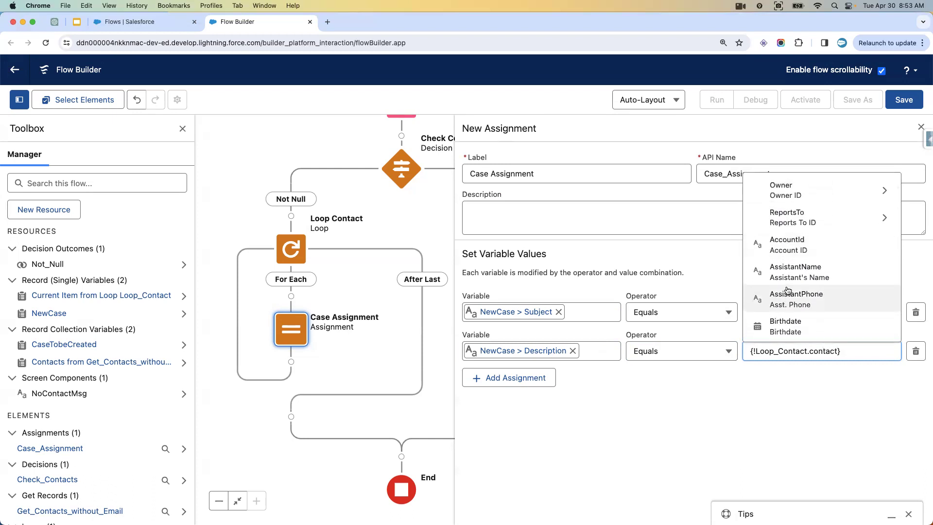
{"action": "key", "text": "BackSpace"}
{"action": "key", "text": "BackSpace"}
{"action": "key", "text": "BackSpace"}
{"action": "key", "text": "BackSpace"}
{"action": "key", "text": "BackSpace"}
{"action": "key", "text": "BackSpace"}
{"action": "key", "text": "BackSpace"}
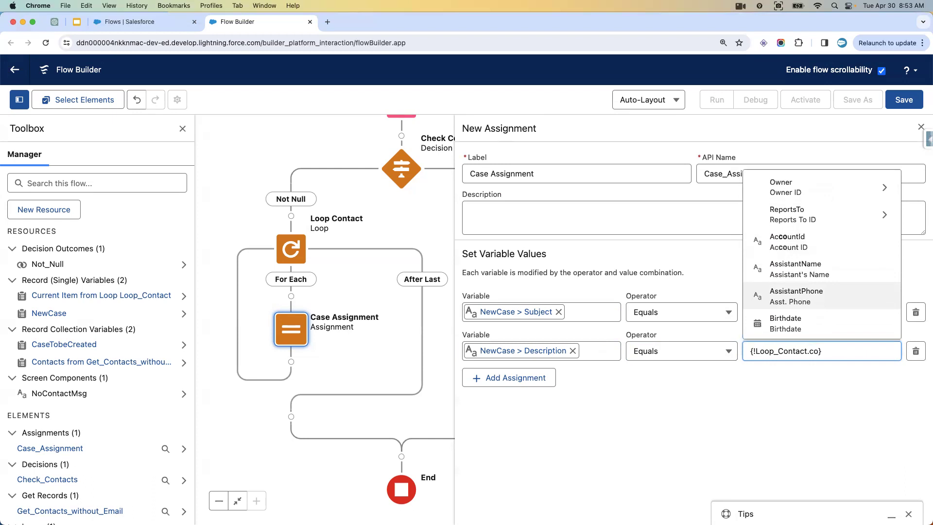
Complete the NewCase description value with the loop contact's first name as {!Loop_Contact.FirstName}.
{"action": "type", "text": "fir"}
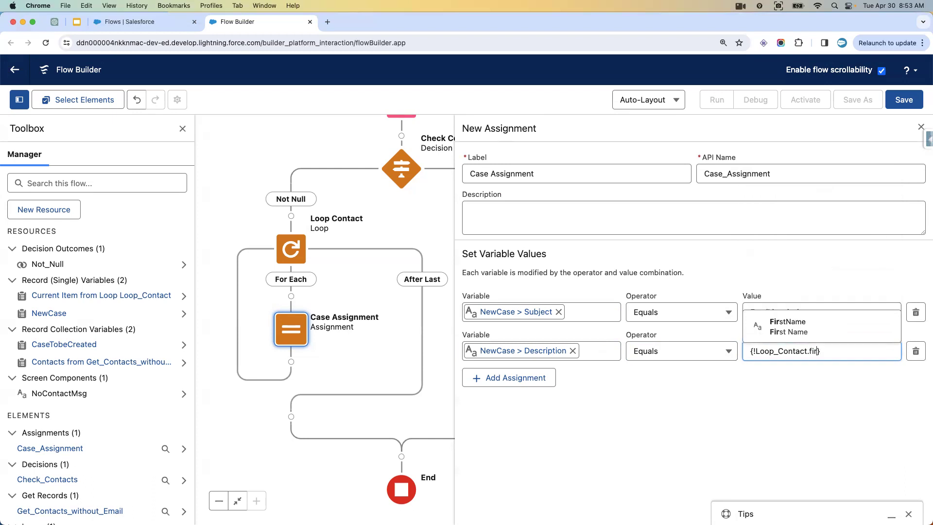
{"action": "left_click", "coordinate": [780, 318]}
{"action": "left_click", "coordinate": [841, 351]}
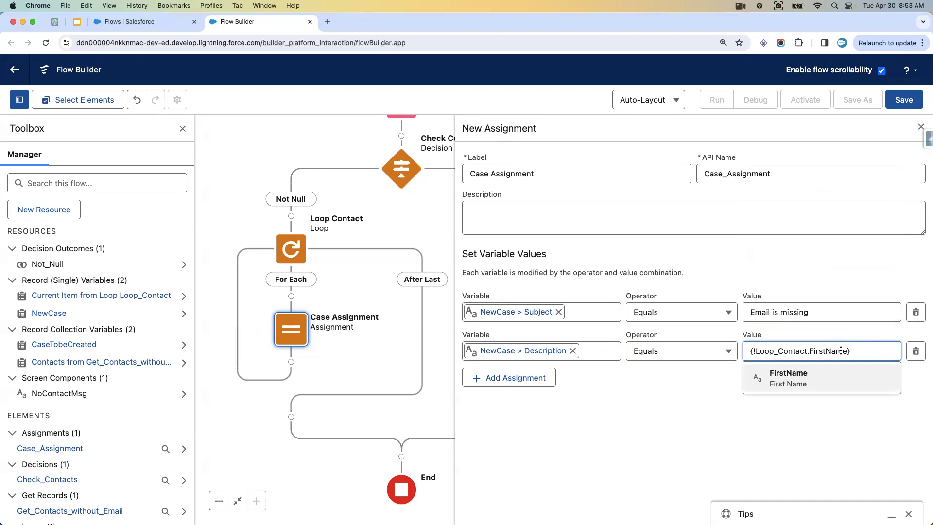
{"action": "left_click_drag", "start_coordinate": [855, 351], "coordinate": [747, 351]}
{"action": "key", "text": "super+c"}
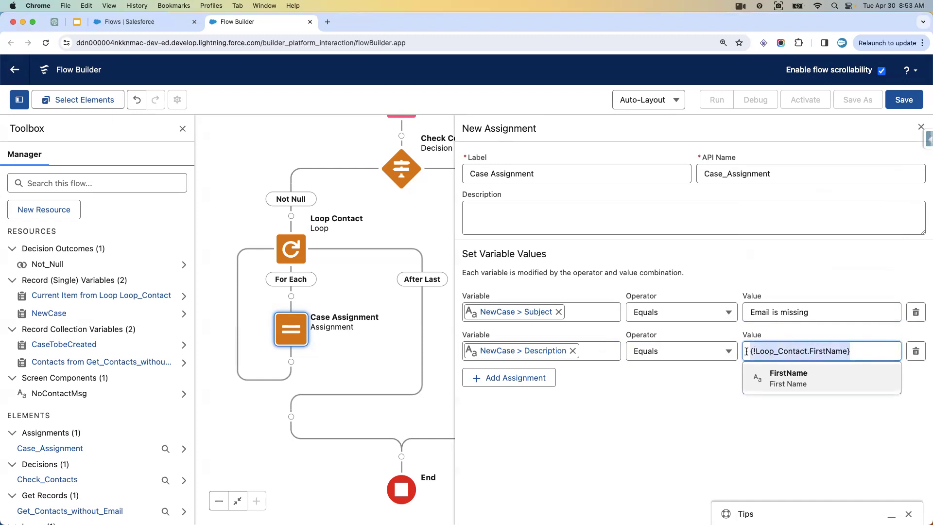
{"action": "key", "text": "BackSpace"}
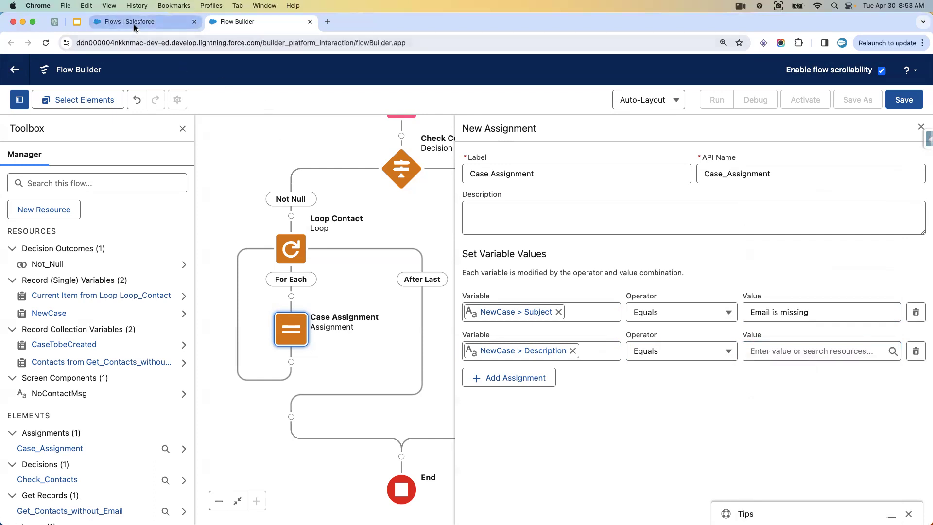
{"action": "left_click", "coordinate": [759, 351]}
{"action": "key", "text": "super+v"}
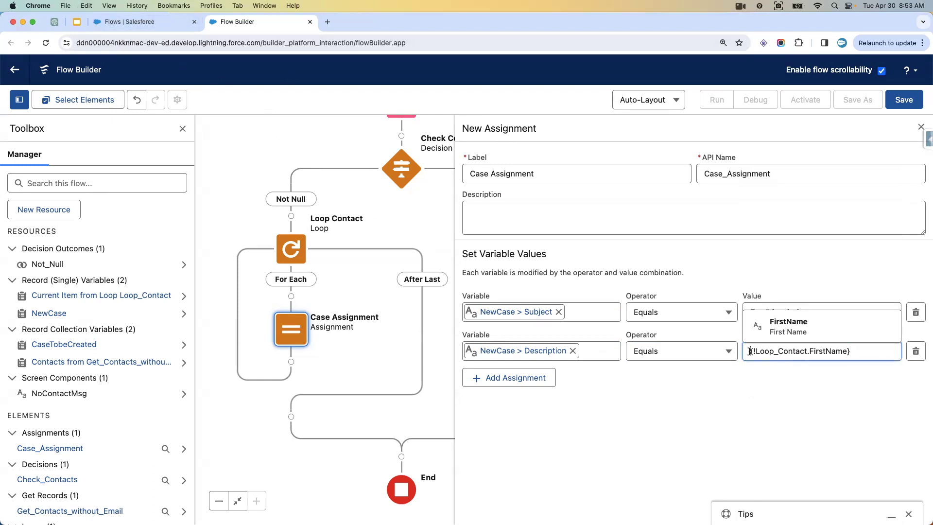
Copy "The email address of the contact" from the Google Slides exercise and insert it before the first-name reference in Flow Builder.
{"action": "left_click", "coordinate": [76, 22]}
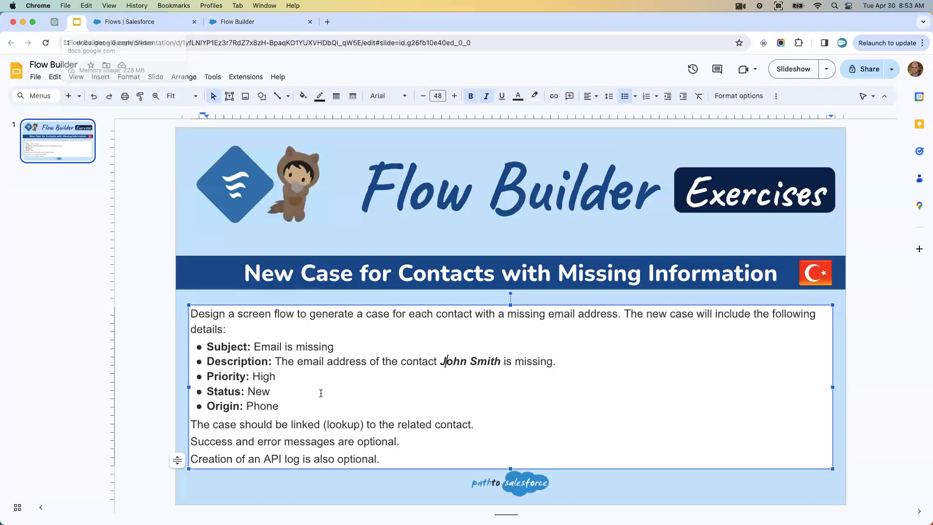
{"action": "left_click_drag", "start_coordinate": [275, 362], "coordinate": [434, 363]}
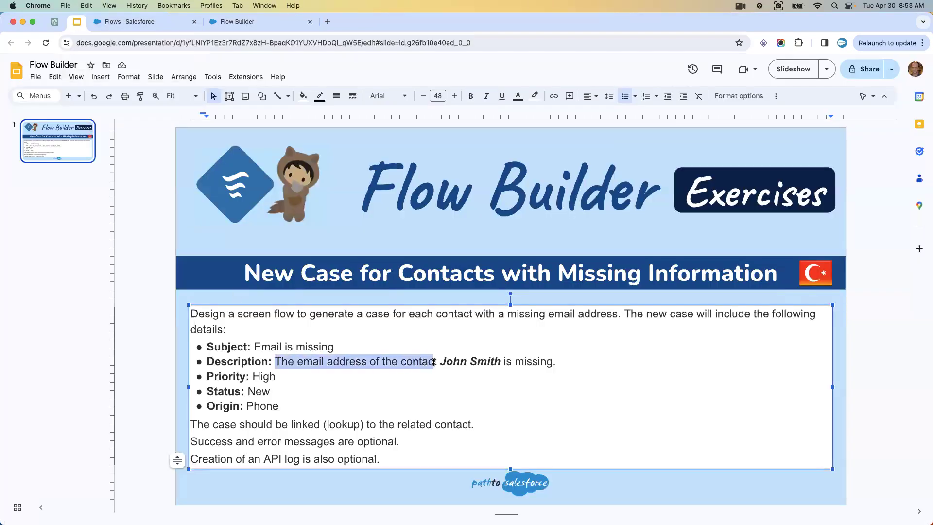
{"action": "left_click", "coordinate": [247, 24]}
{"action": "type", "text": "The email address of the contact"}
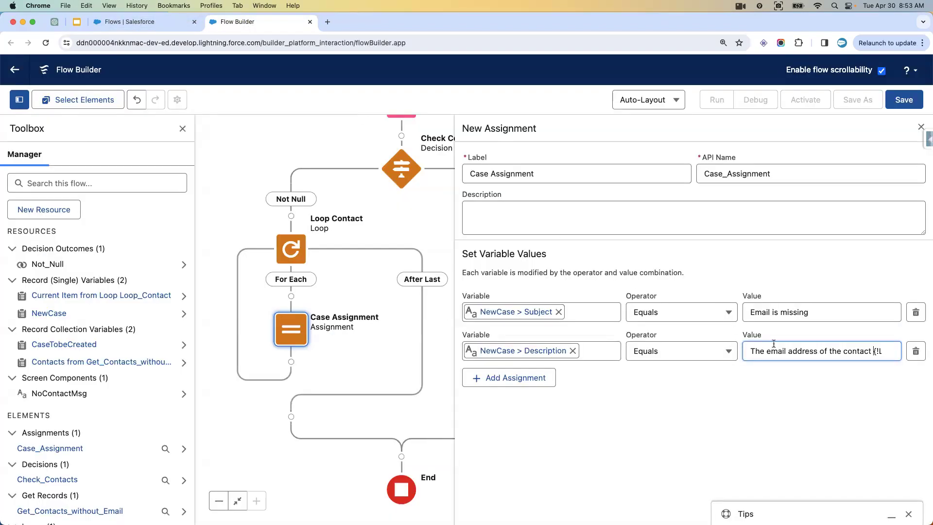
Duplicate the {!Loop_Contact.FirstName} reference at the end of the description value, separated by a space.
{"action": "key", "text": "Right"}
{"action": "key", "text": "Right"}
{"action": "key", "text": "Right"}
{"action": "key", "text": "Right"}
{"action": "key", "text": "Right"}
{"action": "key", "text": "Right"}
{"action": "key", "text": "Right"}
{"action": "key", "text": "Right"}
{"action": "key", "text": "Right"}
{"action": "key", "text": "Right"}
{"action": "key", "text": "Right"}
{"action": "key", "text": "Right"}
{"action": "key", "text": "Right"}
{"action": "key", "text": "Right"}
{"action": "key", "text": "Right"}
{"action": "key", "text": "Right"}
{"action": "key", "text": "Right"}
{"action": "key", "text": "Right"}
{"action": "key", "text": "Right"}
{"action": "key", "text": "Right"}
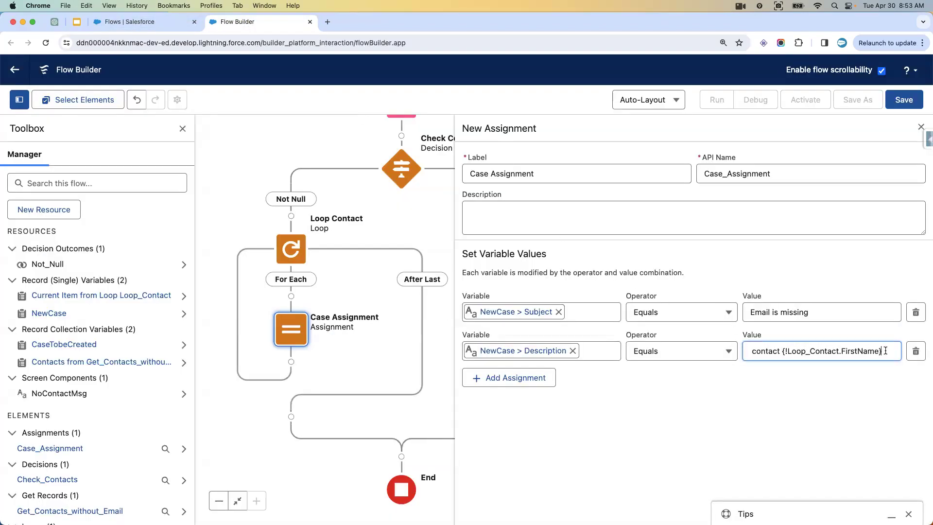
{"action": "left_click_drag", "start_coordinate": [886, 351], "coordinate": [782, 354]}
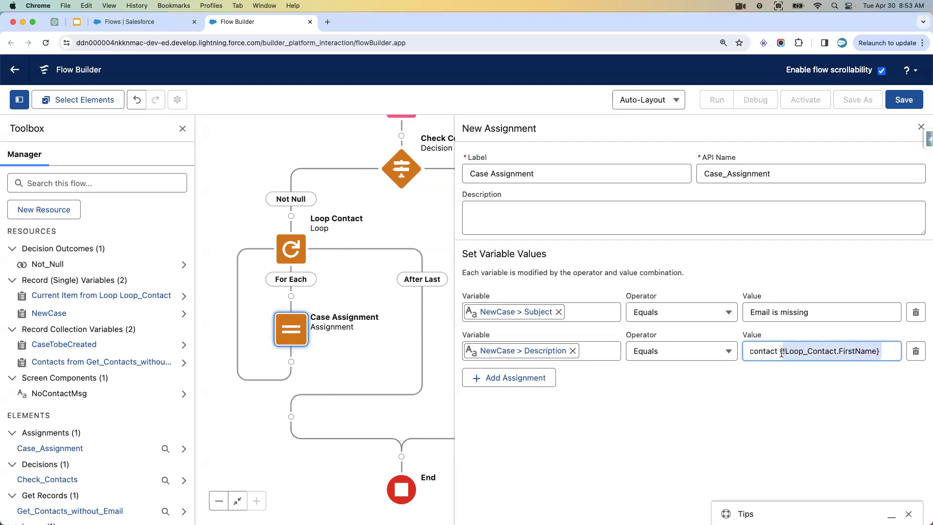
{"action": "key", "text": "super+c"}
{"action": "left_click", "coordinate": [883, 352]}
{"action": "key", "text": "super+v"}
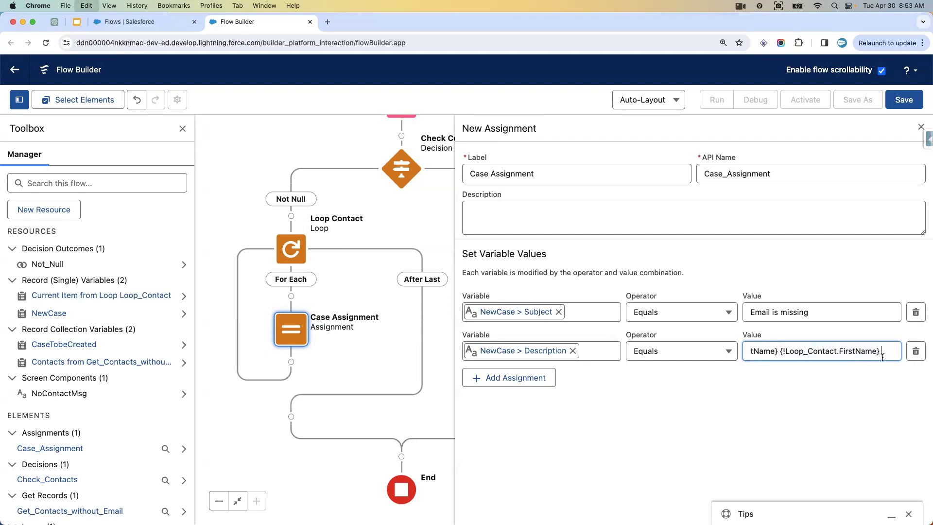
Change the second name reference in the description value to {!Loop_Contact.LastName}.
{"action": "left_click", "coordinate": [855, 351]}
{"action": "key", "text": "BackSpace"}
{"action": "key", "text": "BackSpace"}
{"action": "key", "text": "BackSpace"}
{"action": "key", "text": "BackSpace"}
{"action": "key", "text": "BackSpace"}
{"action": "type", "text": "Last"}
{"action": "key", "text": "Right"}
{"action": "key", "text": "Right"}
{"action": "key", "text": "Right"}
{"action": "key", "text": "Right"}
{"action": "key", "text": "Right"}
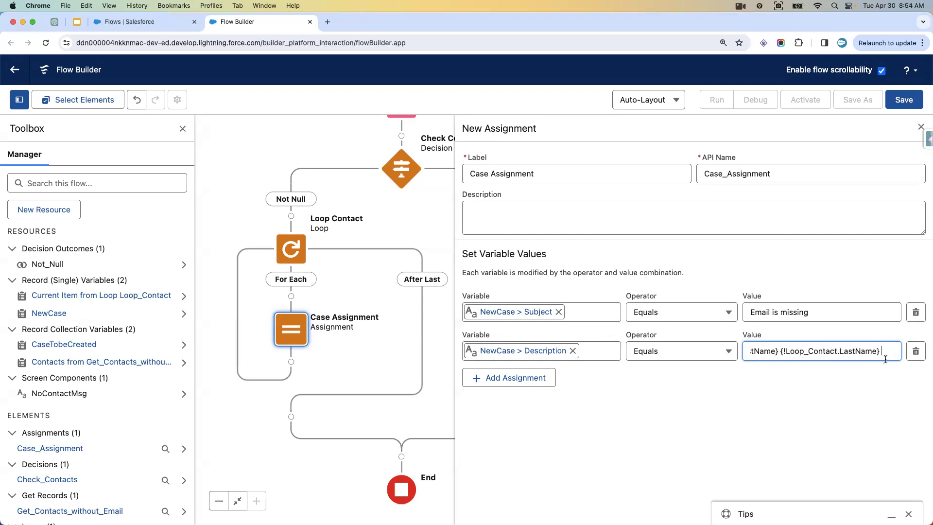
Copy "is missing." from the Google Slides exercise and append it to the end of the description value in Flow Builder.
{"action": "left_click", "coordinate": [77, 21]}
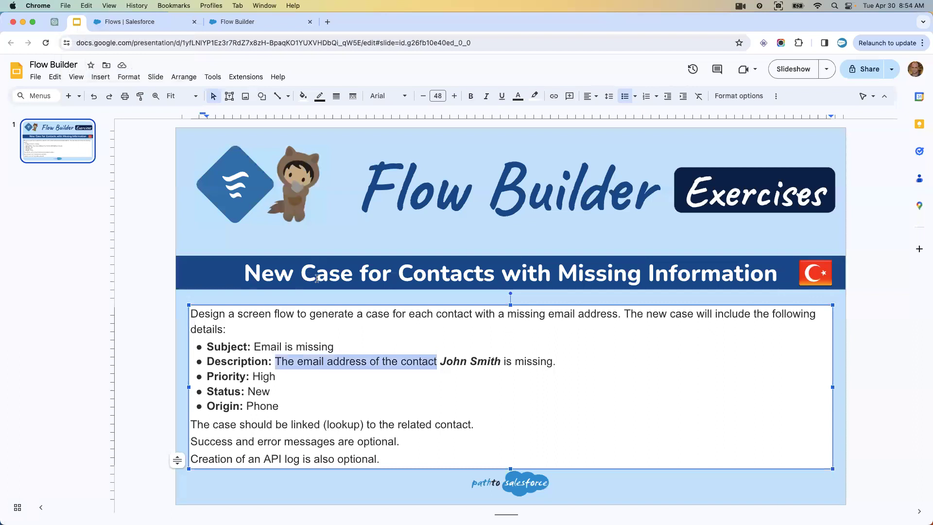
{"action": "left_click", "coordinate": [490, 361]}
{"action": "left_click_drag", "start_coordinate": [556, 361], "coordinate": [504, 361]}
{"action": "key", "text": "super+c"}
{"action": "left_click", "coordinate": [237, 21]}
{"action": "key", "text": "super+Right"}
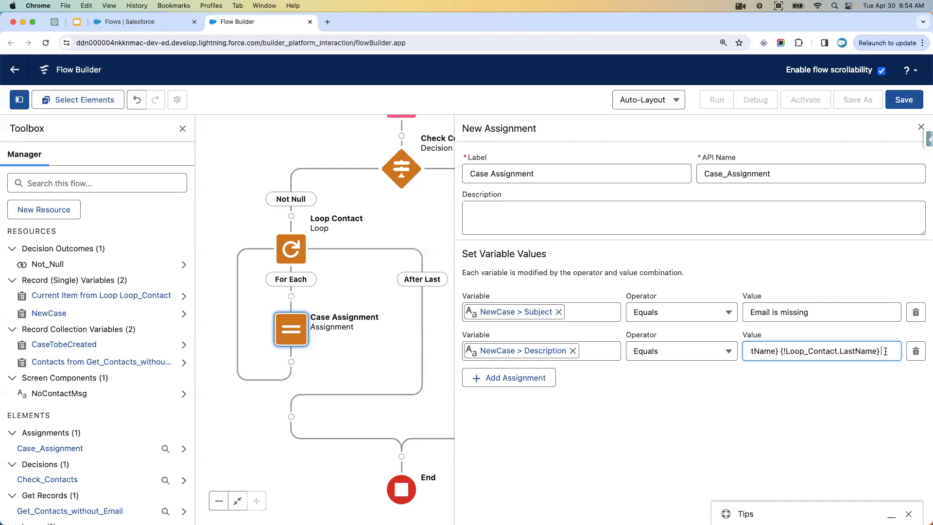
{"action": "key", "text": "super+v"}
{"action": "left_click", "coordinate": [841, 395]}
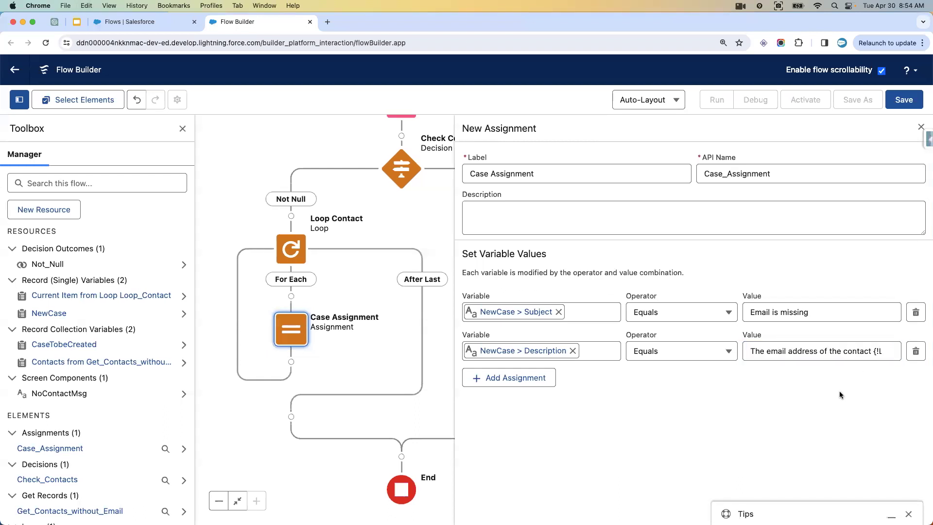
Add an assignment row to Case Assignment that sets NewCase > Priority equal to High.
{"action": "left_click", "coordinate": [518, 384]}
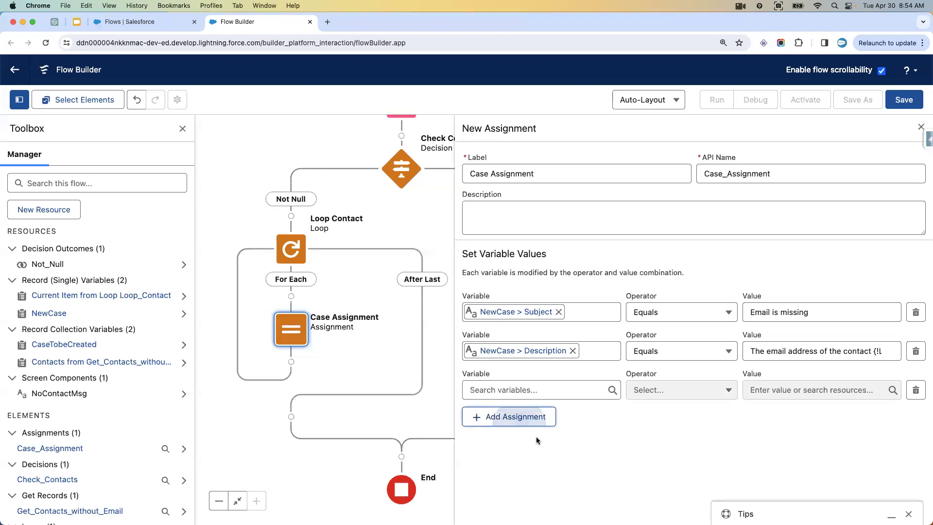
{"action": "left_click", "coordinate": [81, 25]}
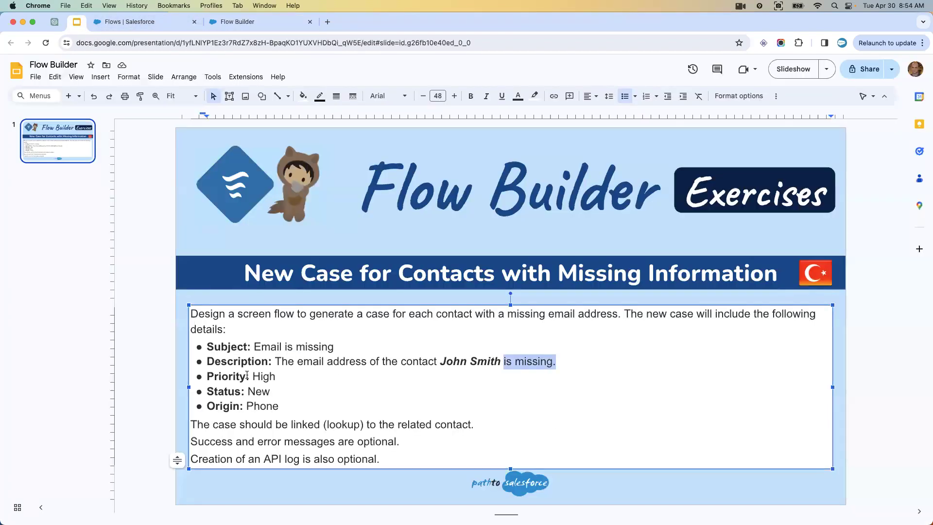
{"action": "left_click", "coordinate": [238, 22]}
{"action": "left_click", "coordinate": [494, 387]}
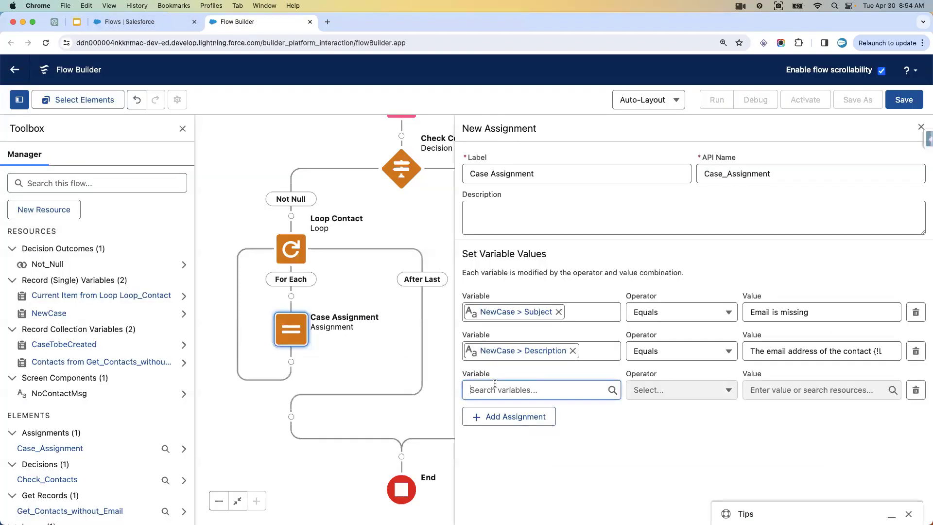
{"action": "type", "text": "new"}
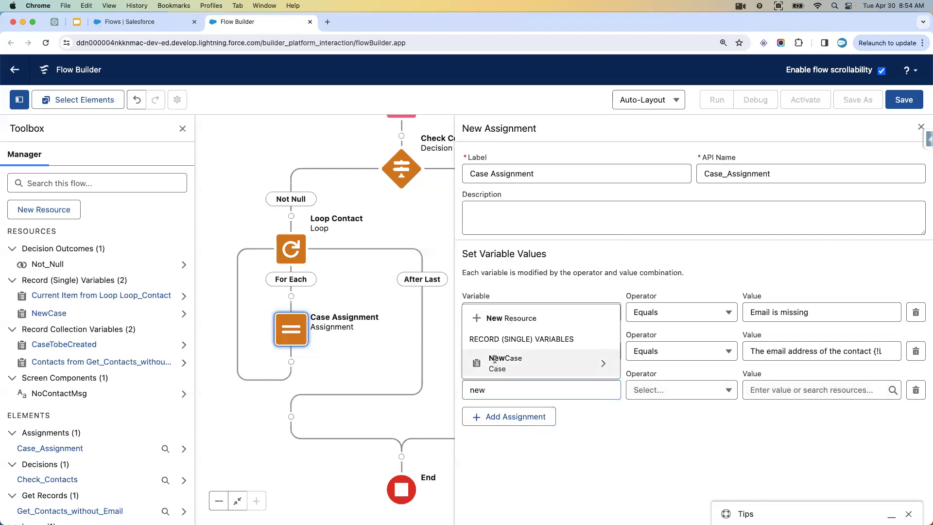
{"action": "left_click", "coordinate": [494, 361]}
{"action": "type", "text": "pr"}
{"action": "left_click", "coordinate": [495, 342]}
{"action": "left_click", "coordinate": [770, 388]}
{"action": "left_click", "coordinate": [772, 270]}
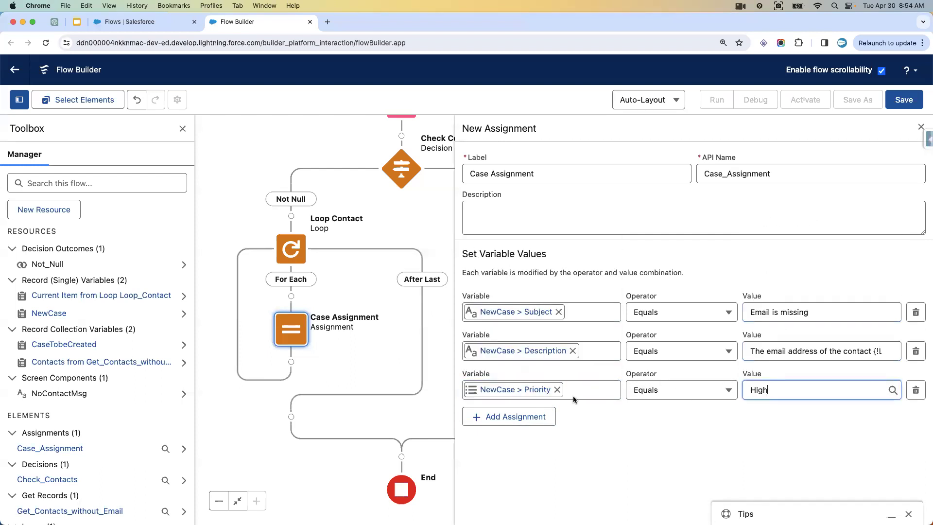
Add an assignment row that sets NewCase > Status equal to New.
{"action": "left_click", "coordinate": [546, 419]}
{"action": "left_click", "coordinate": [539, 429]}
{"action": "type", "text": "new"}
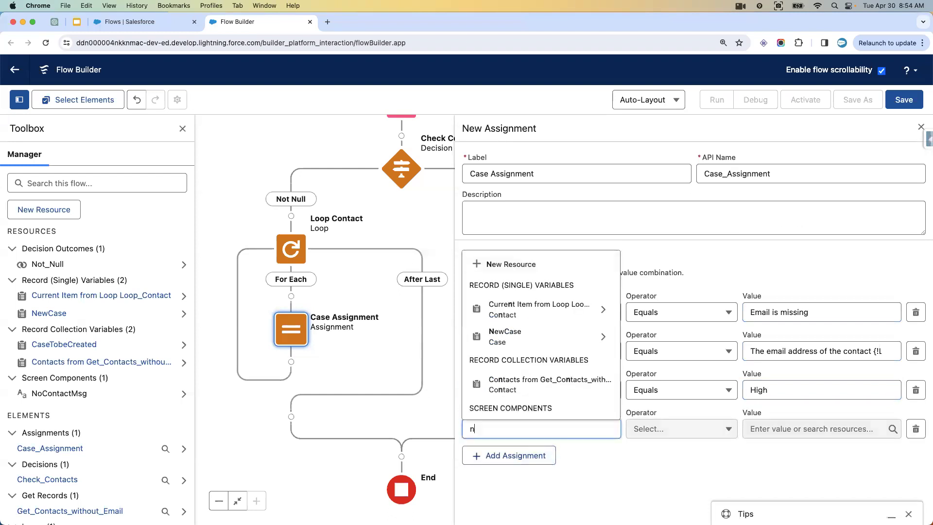
{"action": "left_click", "coordinate": [510, 408]}
{"action": "type", "text": "sta"}
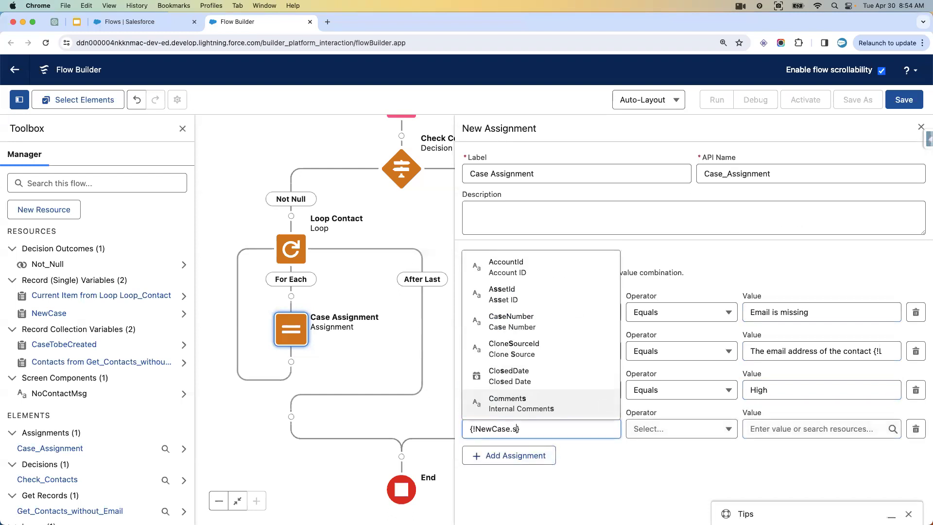
{"action": "left_click", "coordinate": [511, 379]}
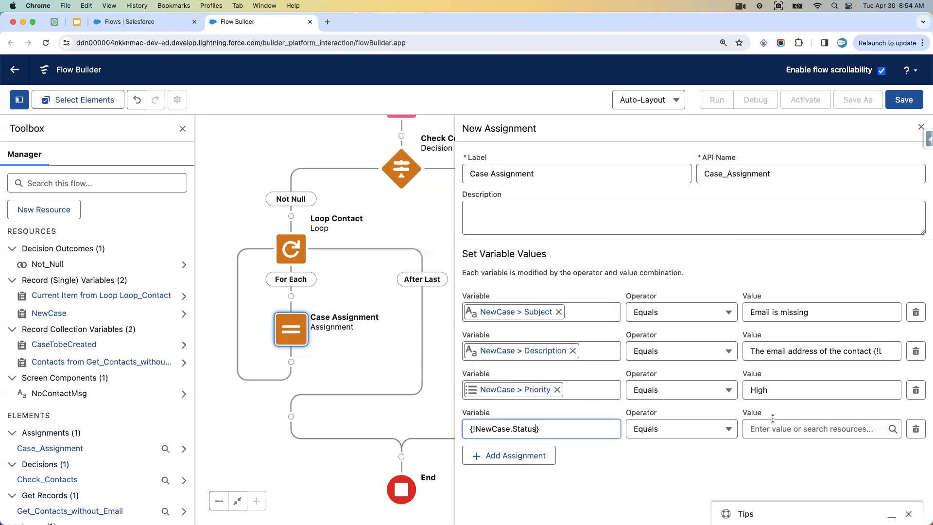
{"action": "left_click", "coordinate": [772, 428]}
{"action": "left_click", "coordinate": [781, 316]}
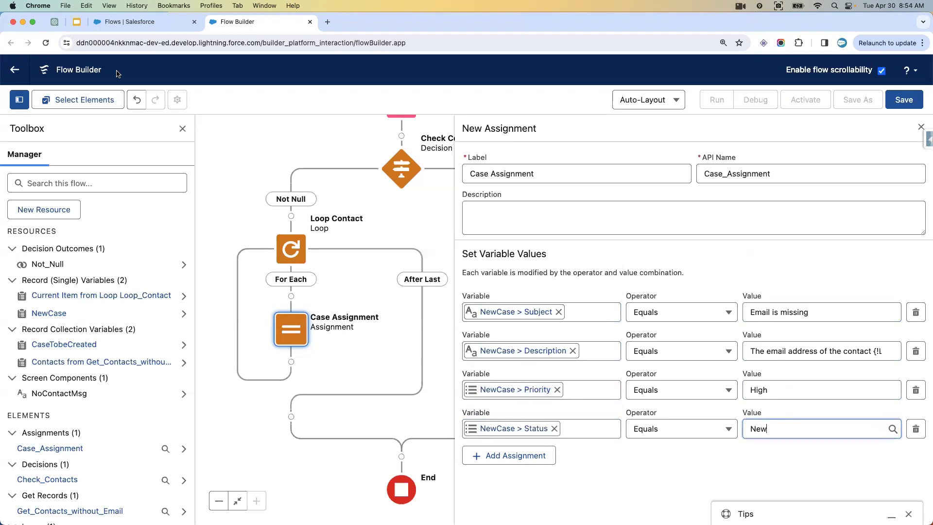
Check the Google Slides exercise for the next case detail and add a Flow Builder assignment row setting NewCase > Case Origin to Phone.
{"action": "left_click", "coordinate": [76, 21]}
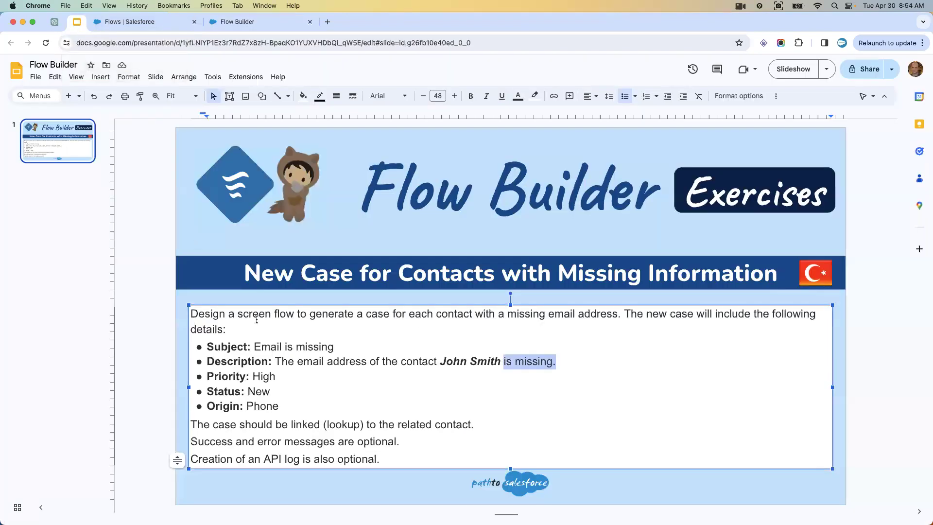
{"action": "left_click", "coordinate": [291, 28]}
{"action": "left_click", "coordinate": [534, 455]}
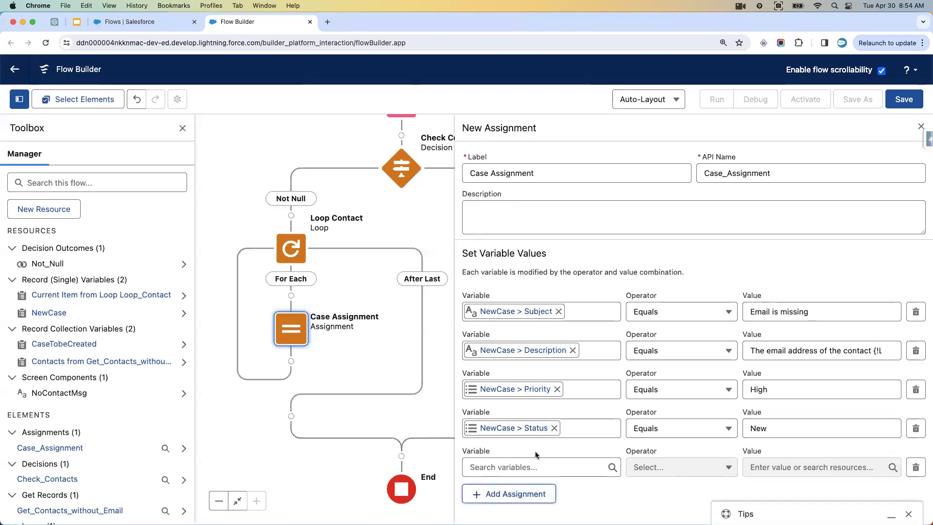
{"action": "left_click", "coordinate": [526, 465]}
{"action": "type", "text": "newca"}
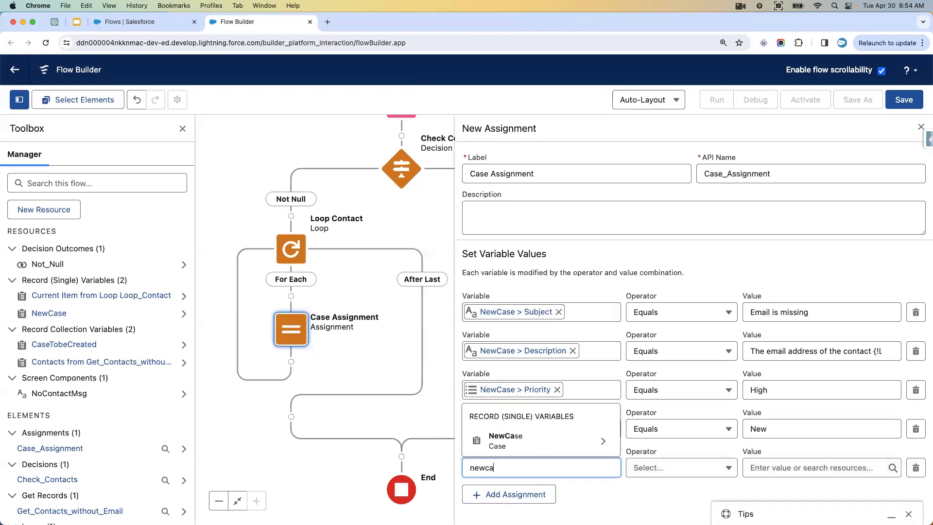
{"action": "left_click", "coordinate": [522, 446]}
{"action": "type", "text": "or"}
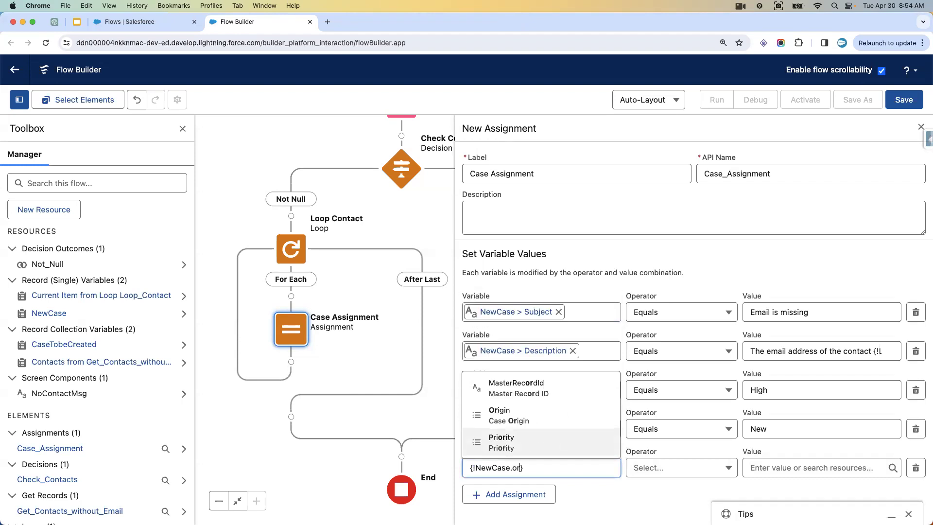
{"action": "left_click", "coordinate": [516, 412]}
{"action": "left_click", "coordinate": [781, 470]}
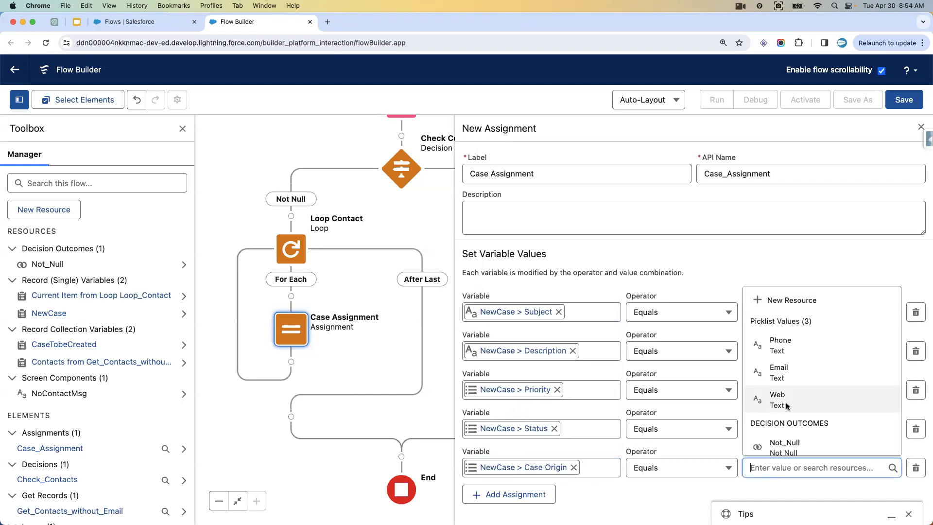
{"action": "left_click", "coordinate": [777, 344]}
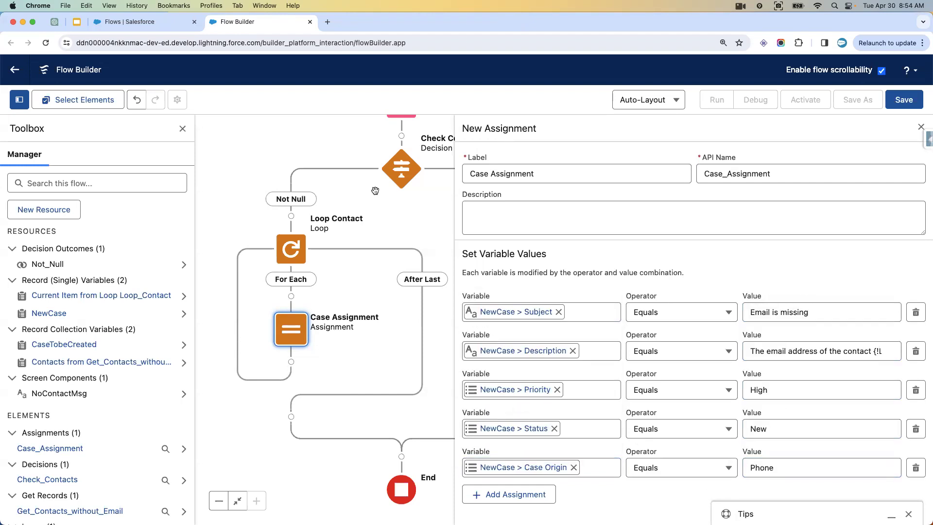
Check the case-link requirement in the Google Slides exercise and add a Flow Builder assignment row for the NewCase > Contact ID variable.
{"action": "left_click", "coordinate": [77, 21]}
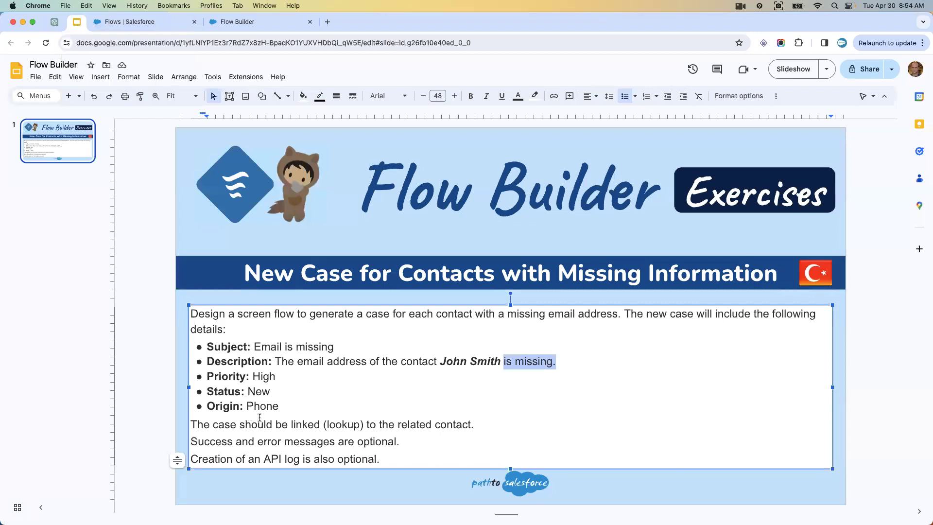
{"action": "left_click", "coordinate": [256, 23]}
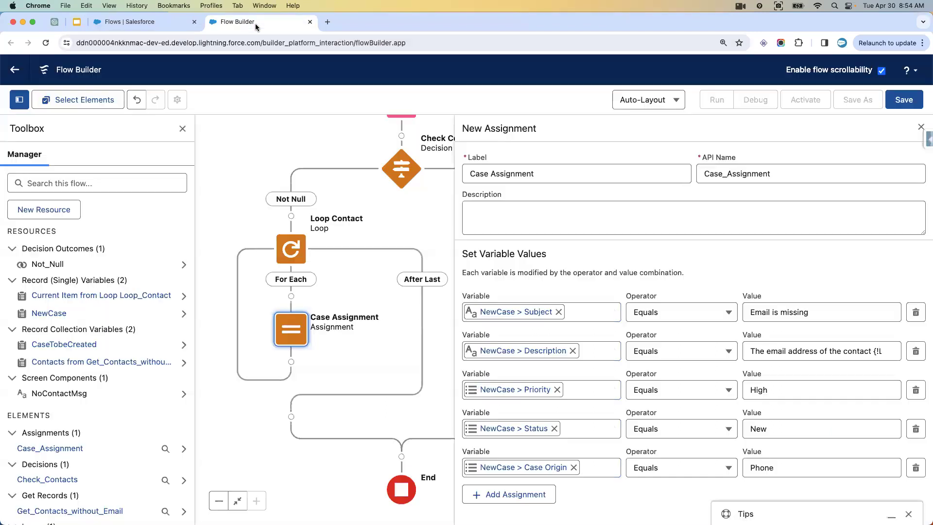
{"action": "left_click", "coordinate": [534, 495]}
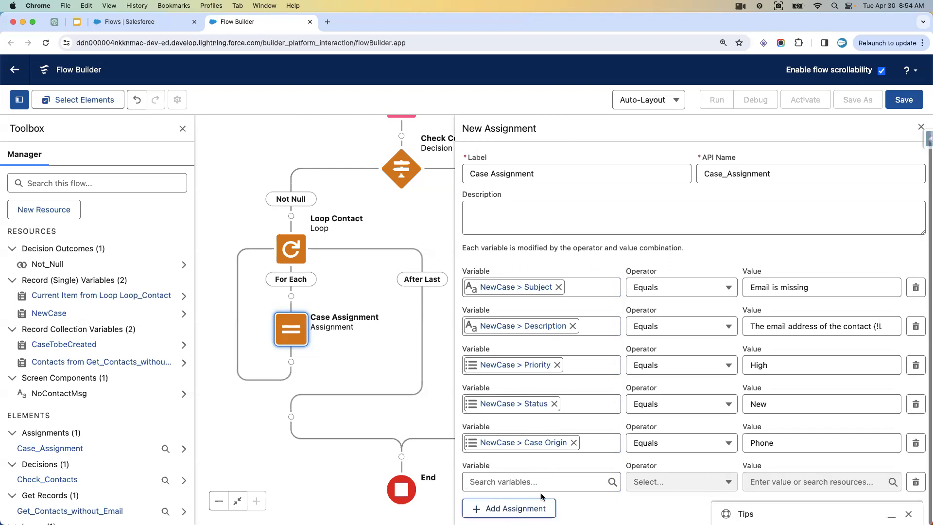
{"action": "left_click", "coordinate": [534, 488]}
{"action": "type", "text": "new"}
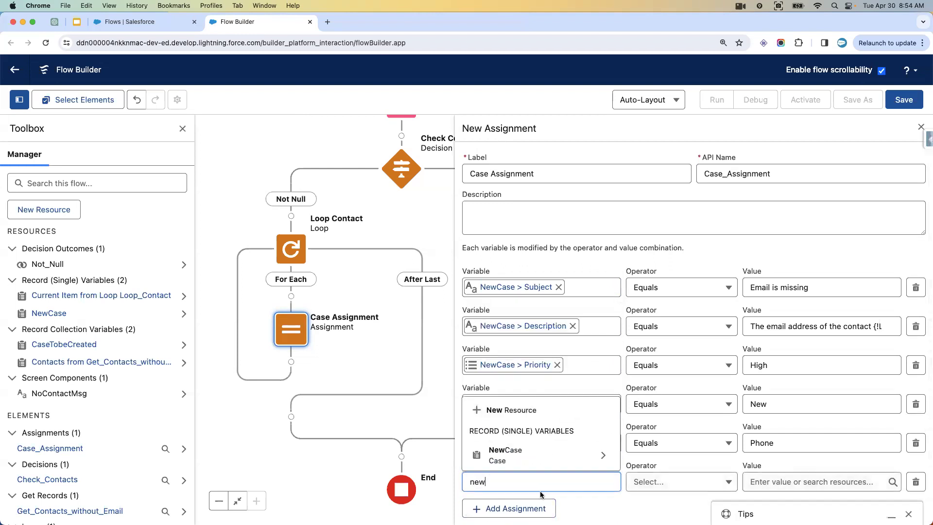
{"action": "left_click", "coordinate": [535, 465]}
{"action": "type", "text": "con"}
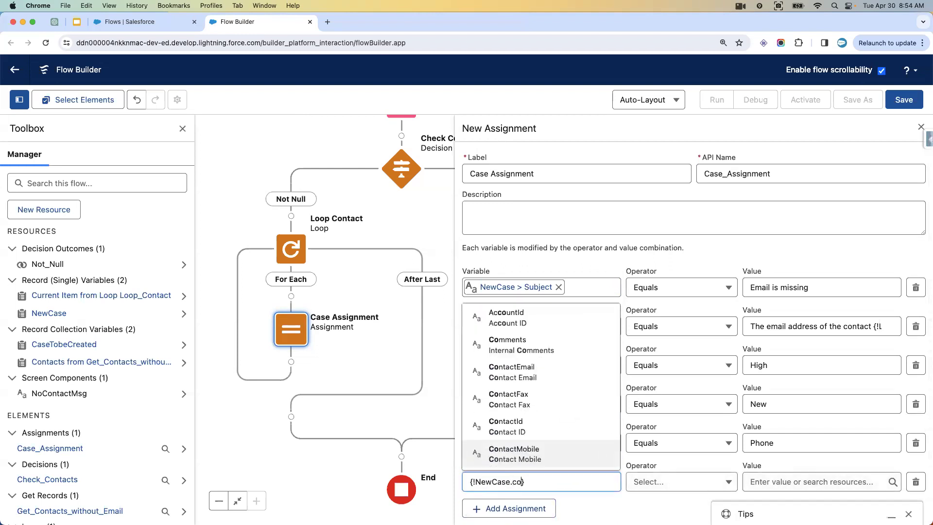
{"action": "left_click", "coordinate": [518, 402]}
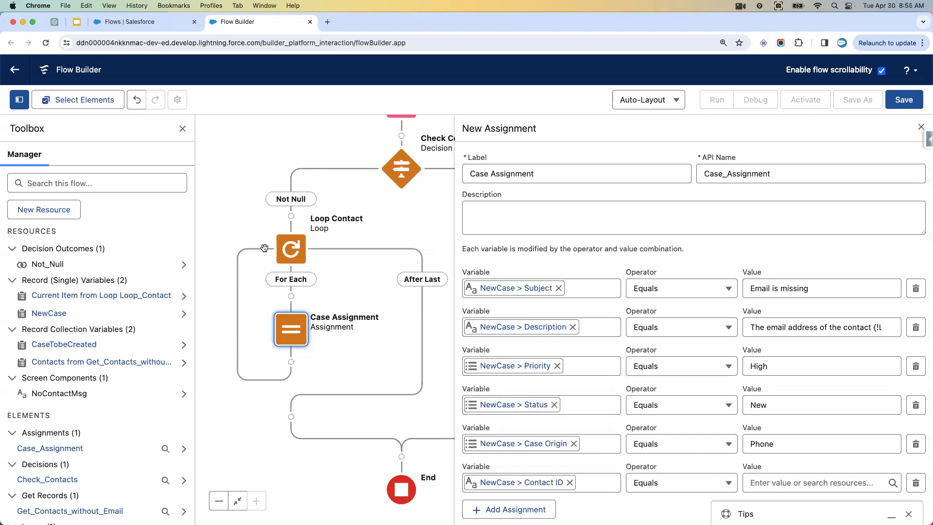
Set the NewCase > Contact ID value to {!Loop_Contact.Id} and close the Tips box.
{"action": "left_click", "coordinate": [769, 482]}
{"action": "type", "text": "loo"}
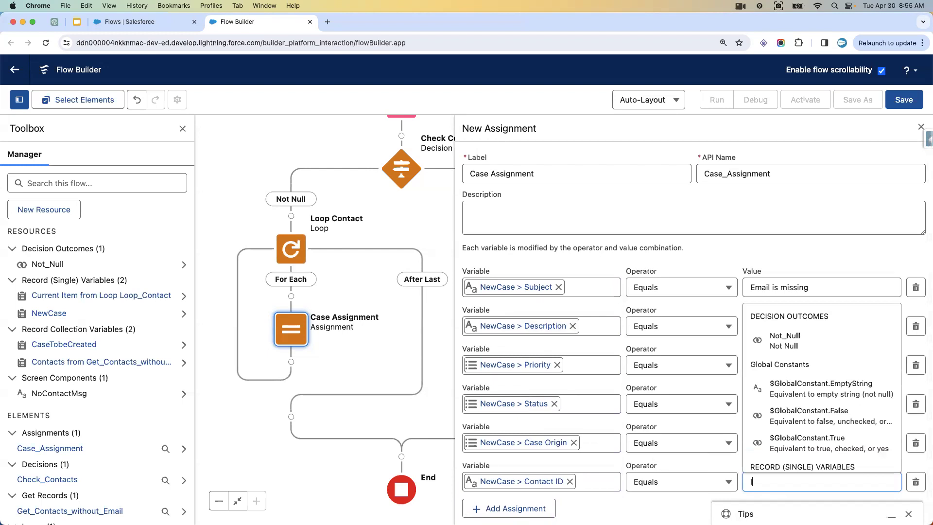
{"action": "left_click", "coordinate": [776, 468]}
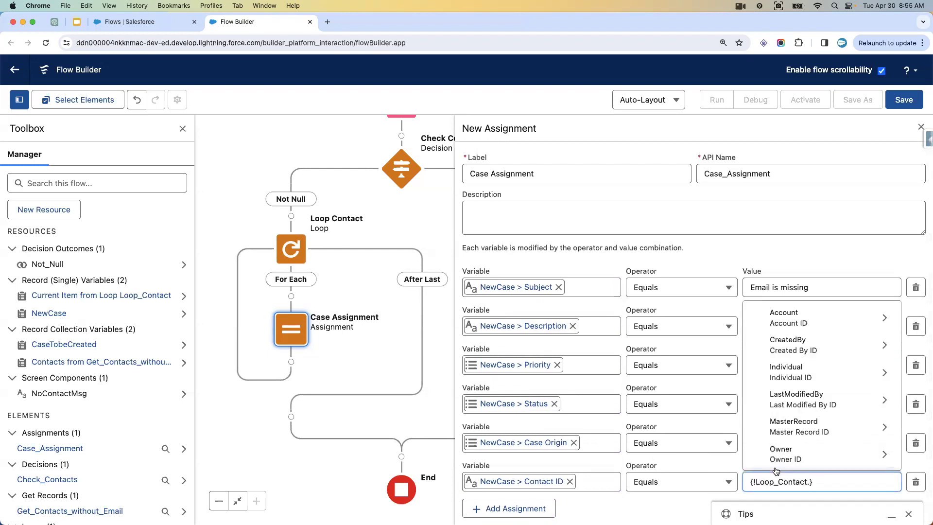
{"action": "type", "text": "id"}
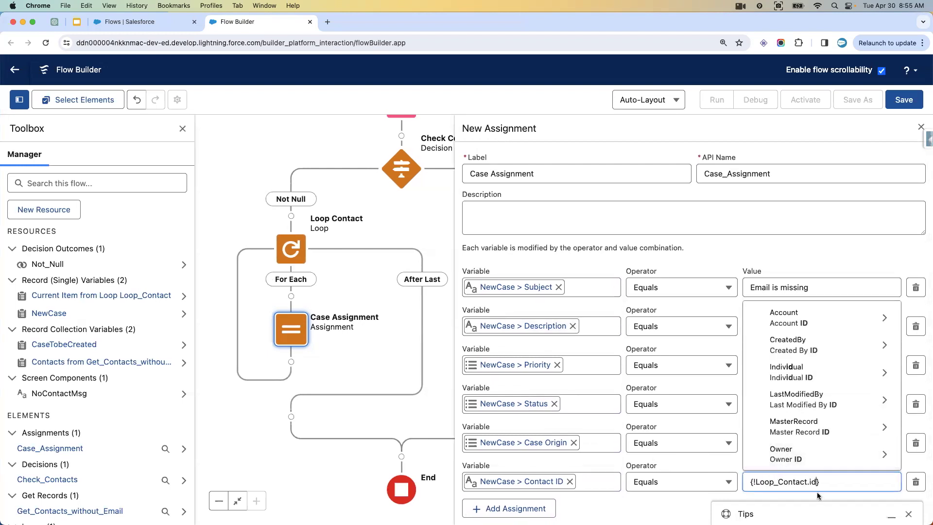
{"action": "scroll", "coordinate": [826, 388], "scroll_direction": "down", "scroll_amount": 3}
{"action": "left_click", "coordinate": [829, 394]}
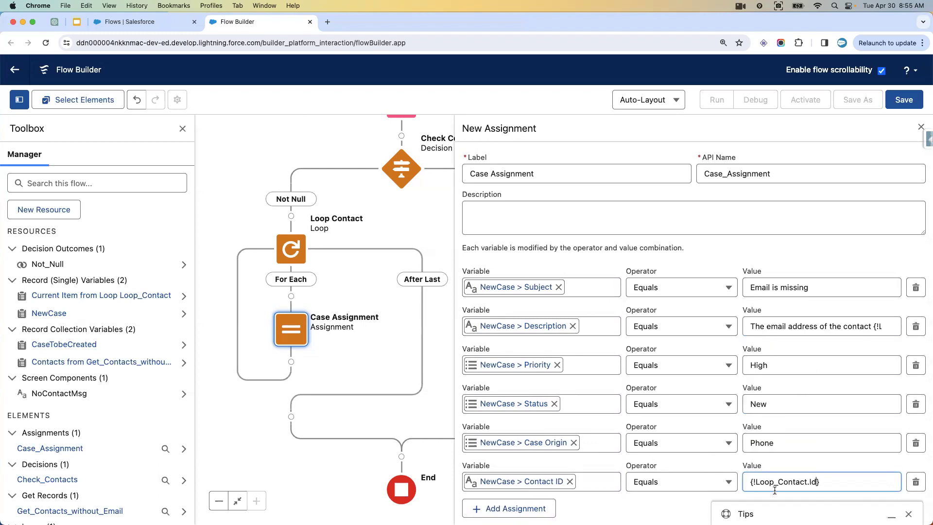
{"action": "left_click", "coordinate": [768, 498]}
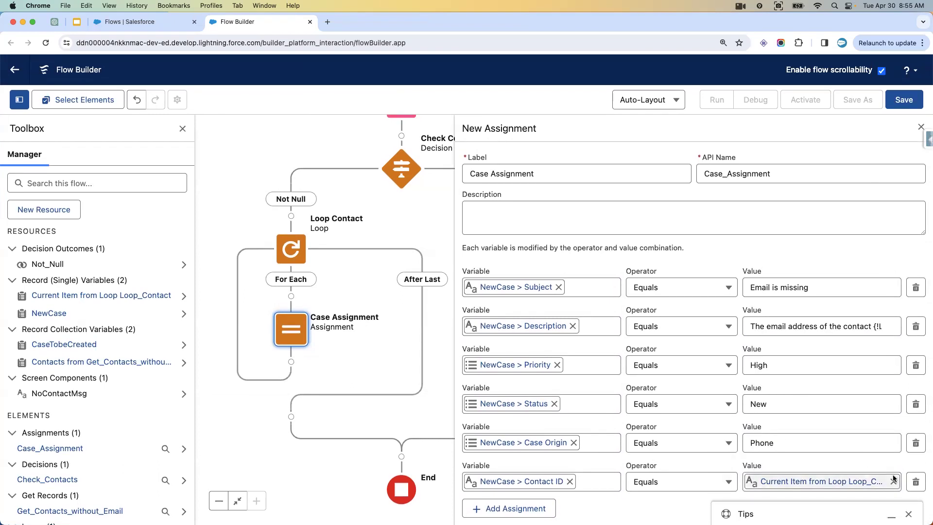
{"action": "left_click", "coordinate": [909, 513]}
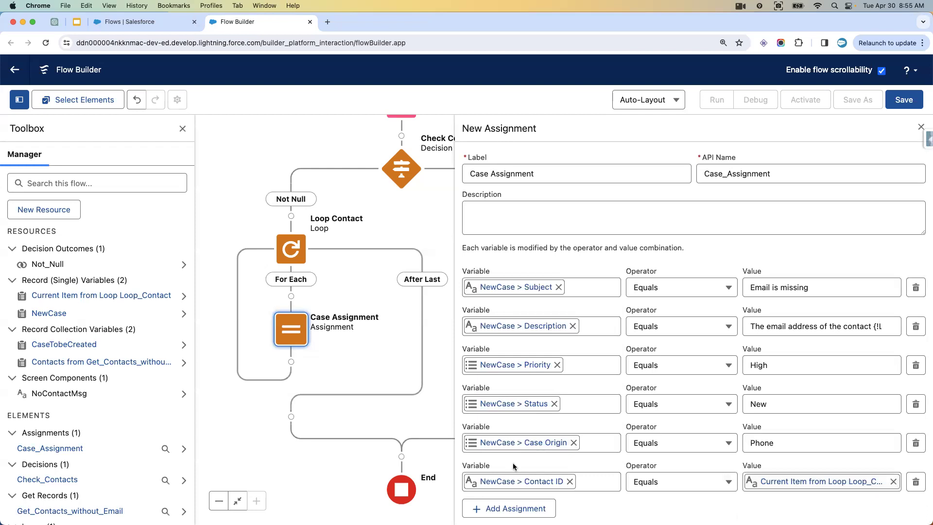
Add another assignment row with the CaseTobeCreated record collection as its variable.
{"action": "left_click", "coordinate": [547, 509]}
{"action": "scroll", "coordinate": [547, 459], "scroll_direction": "down", "scroll_amount": 1}
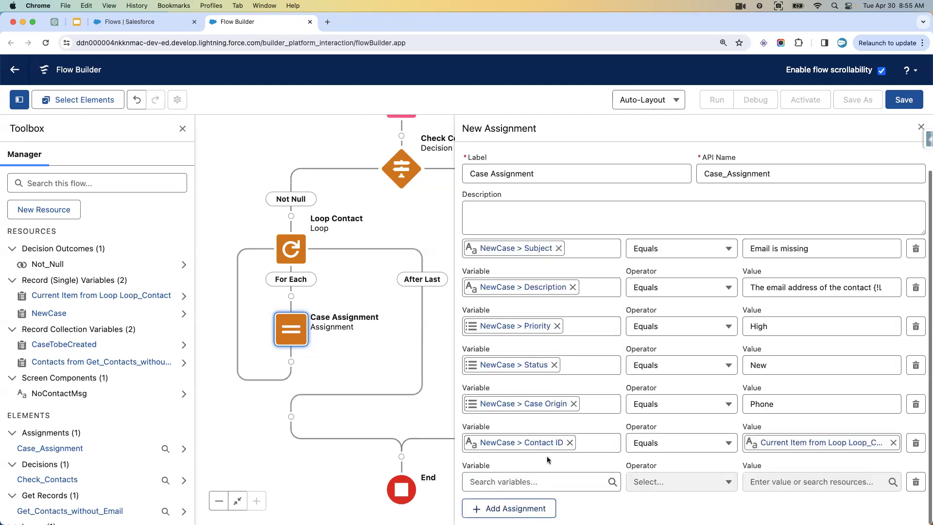
{"action": "left_click", "coordinate": [529, 479]}
{"action": "scroll", "coordinate": [535, 403], "scroll_direction": "down", "scroll_amount": 4}
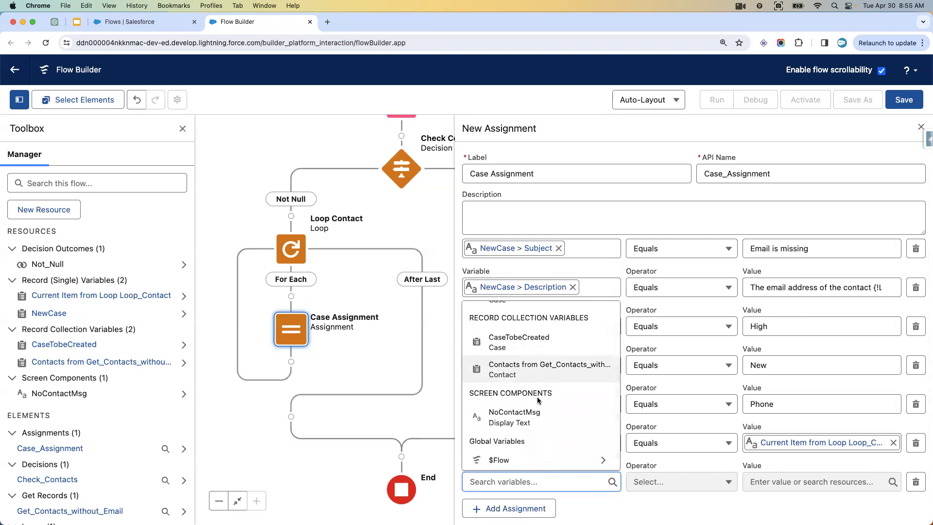
{"action": "scroll", "coordinate": [537, 396], "scroll_direction": "up", "scroll_amount": 1}
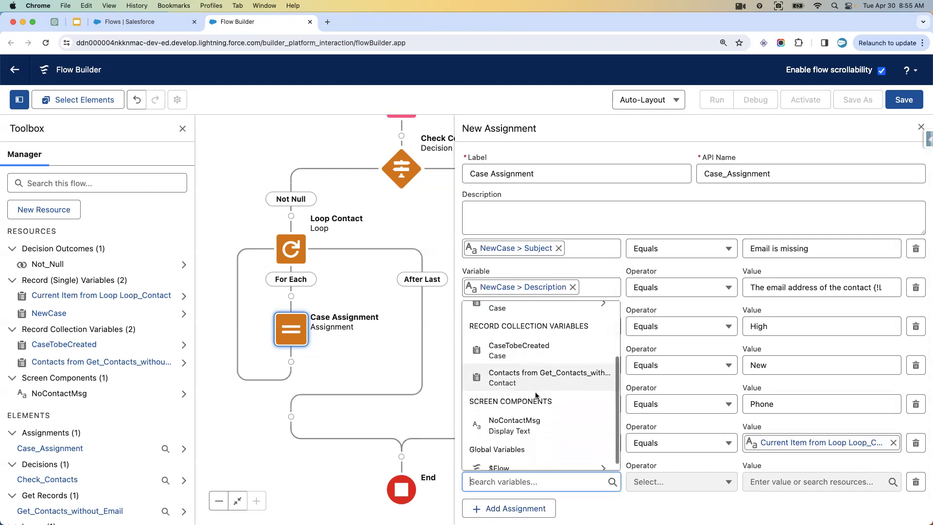
{"action": "left_click", "coordinate": [528, 351]}
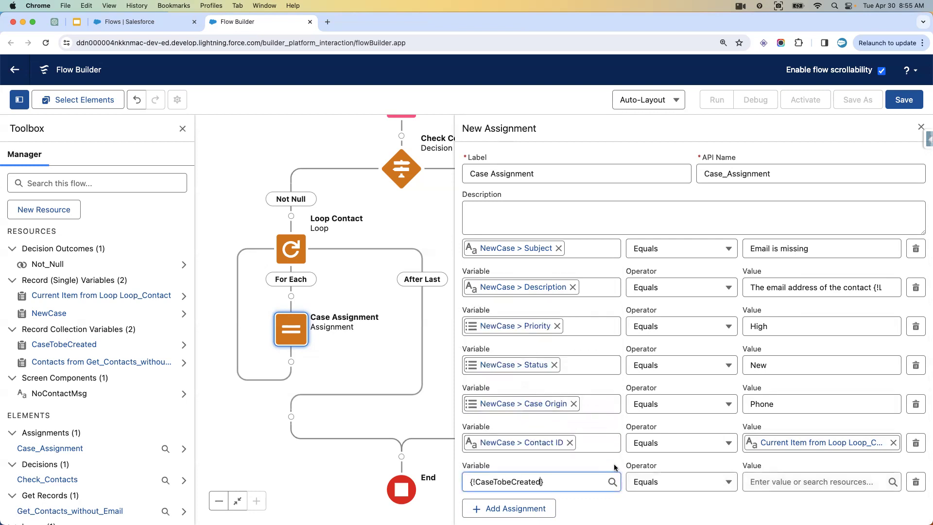
Set the CaseTobeCreated row to the Add operator with NewCase as its value and close the Case Assignment settings.
{"action": "left_click", "coordinate": [655, 482]}
{"action": "left_click", "coordinate": [653, 336]}
{"action": "left_click", "coordinate": [775, 482]}
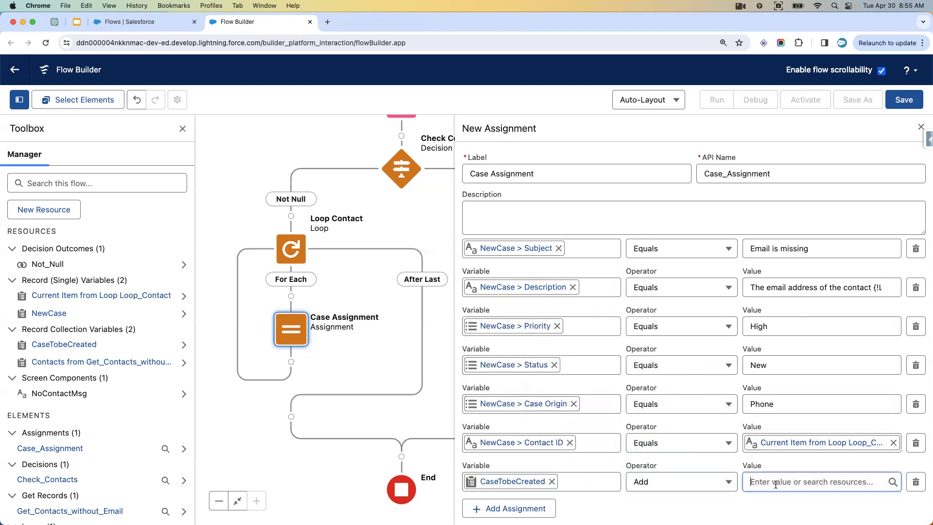
{"action": "type", "text": "NewCase."}
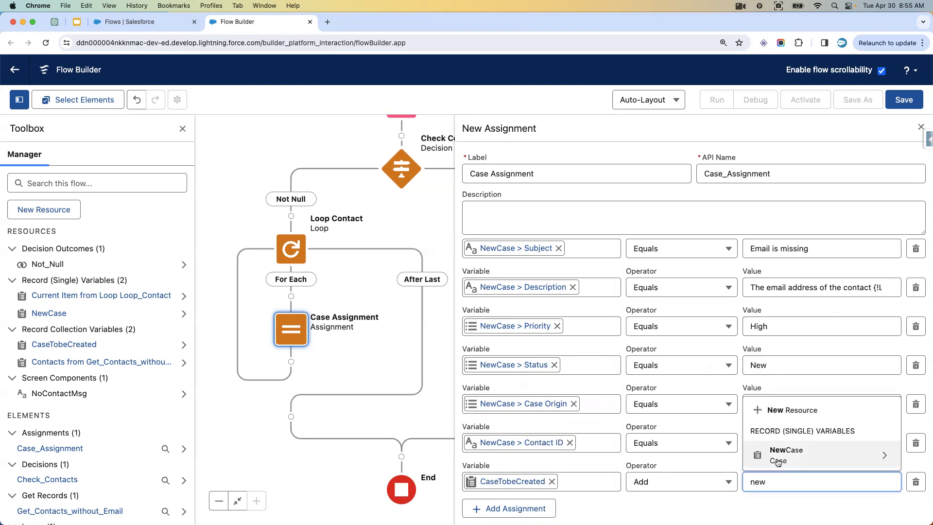
{"action": "left_click", "coordinate": [781, 506]}
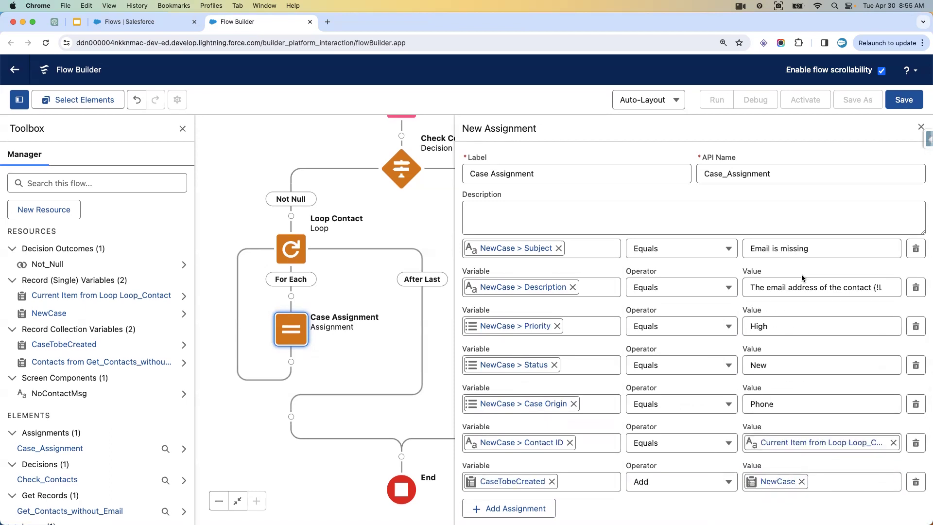
{"action": "left_click", "coordinate": [921, 127]}
Add a Create Records element labelled Create New Cases on the path after the contact loop's last item.
{"action": "left_click_drag", "start_coordinate": [682, 288], "coordinate": [727, 270]}
{"action": "left_click", "coordinate": [335, 398]}
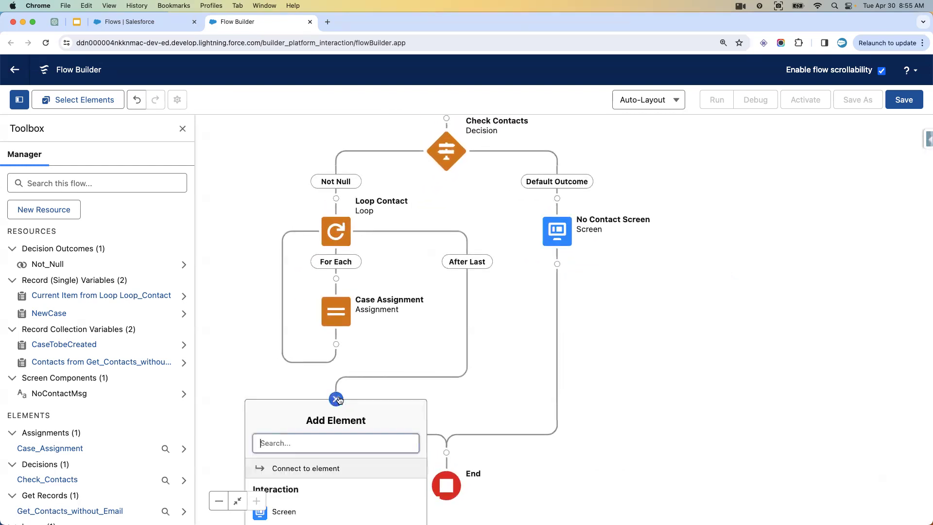
{"action": "type", "text": "cre"}
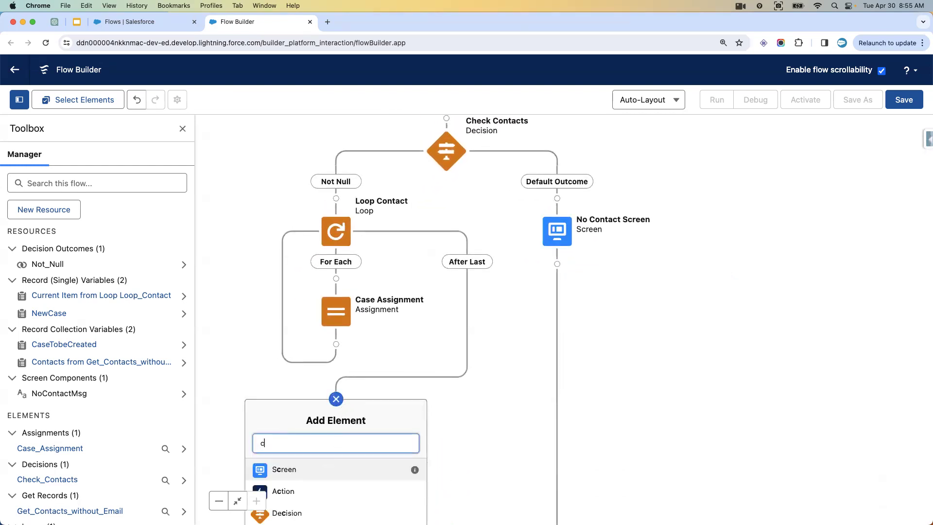
{"action": "left_click", "coordinate": [330, 490]}
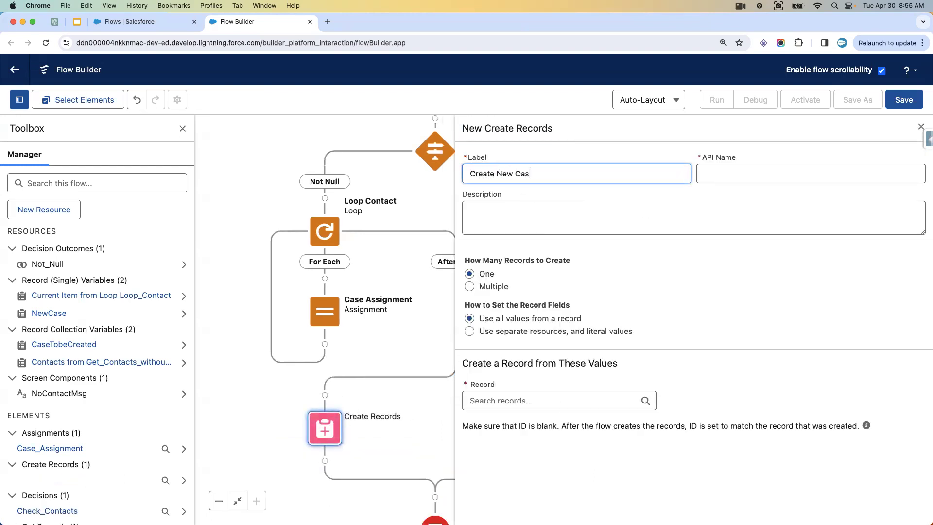
{"action": "left_click", "coordinate": [583, 195]}
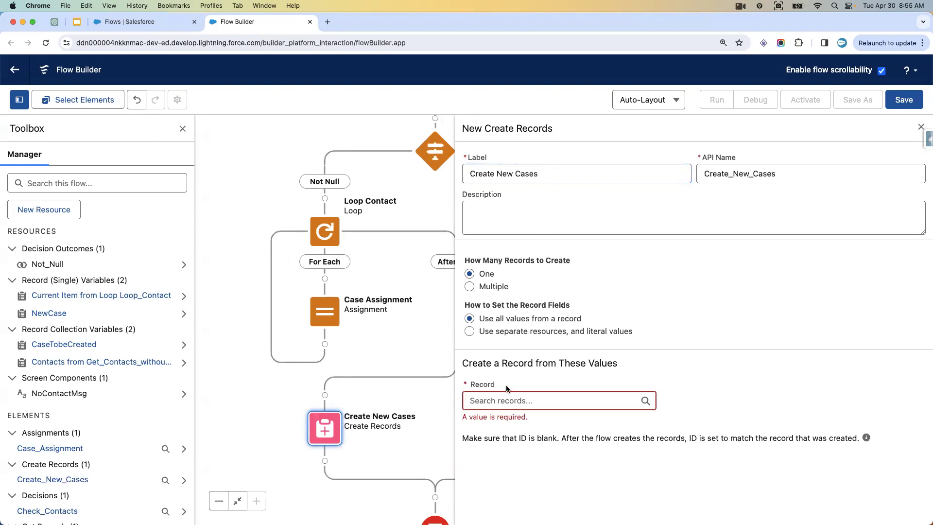
Set Create New Cases to create multiple records from the CaseTobeCreated record collection and close its settings.
{"action": "left_click", "coordinate": [485, 287]}
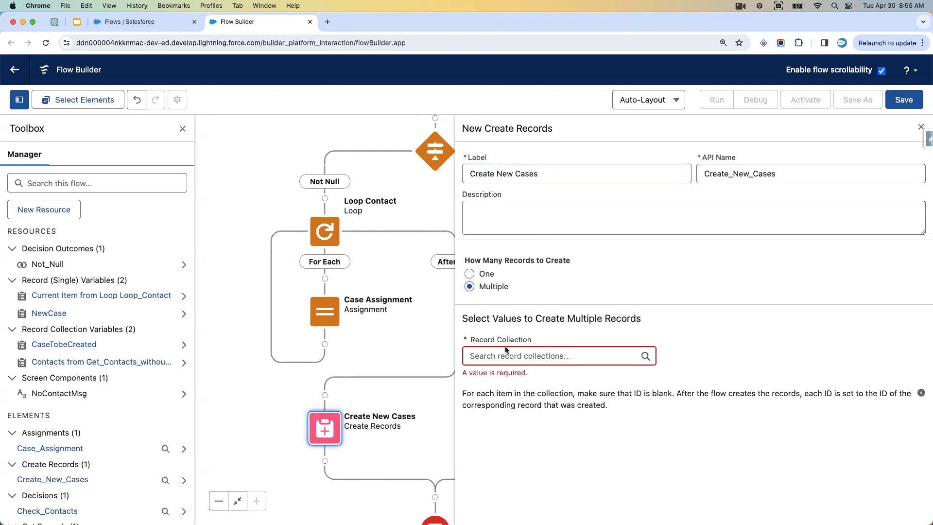
{"action": "left_click", "coordinate": [515, 357]}
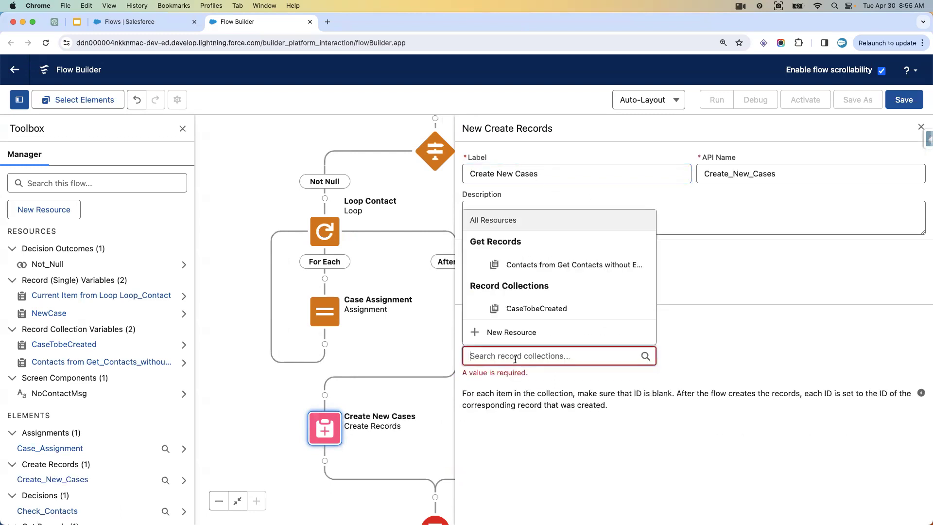
{"action": "left_click", "coordinate": [544, 315]}
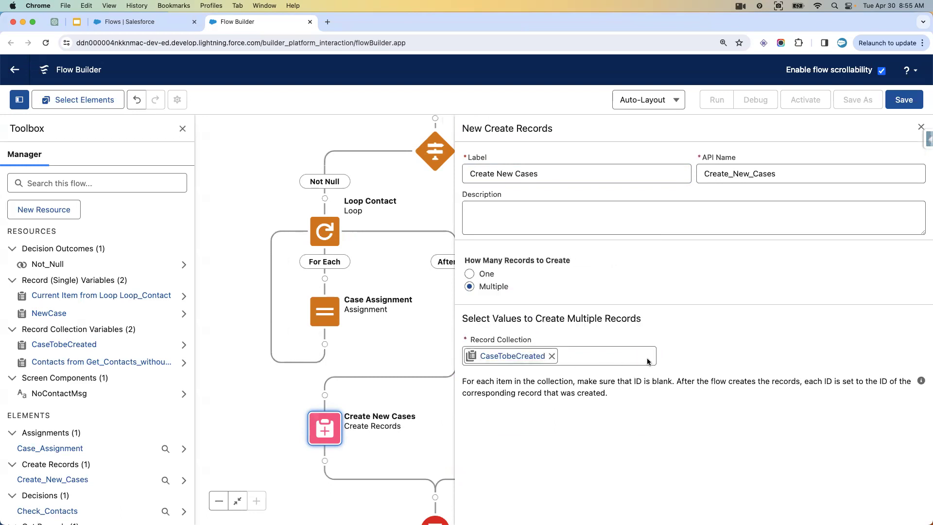
{"action": "left_click", "coordinate": [921, 126]}
Add a Screen element labelled Success Screen directly after Create New Cases.
{"action": "left_click_drag", "start_coordinate": [675, 294], "coordinate": [677, 271]}
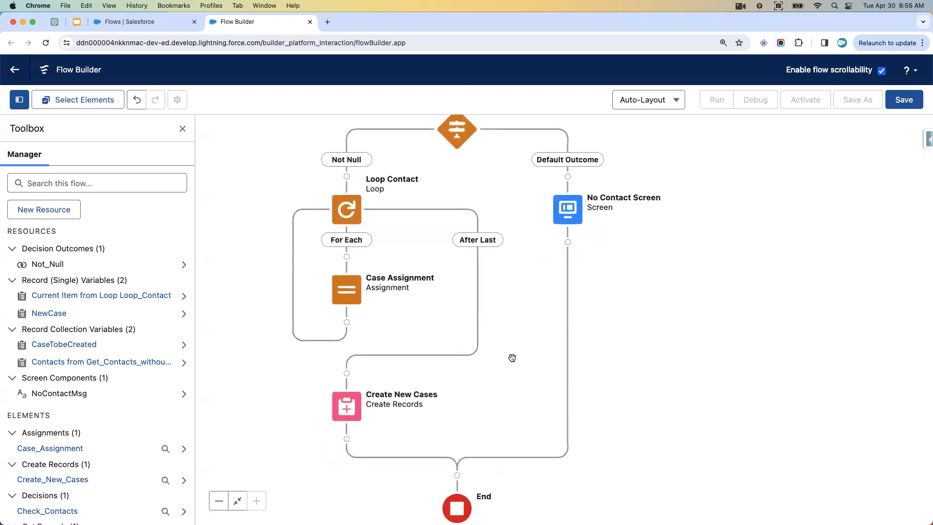
{"action": "left_click", "coordinate": [347, 439]}
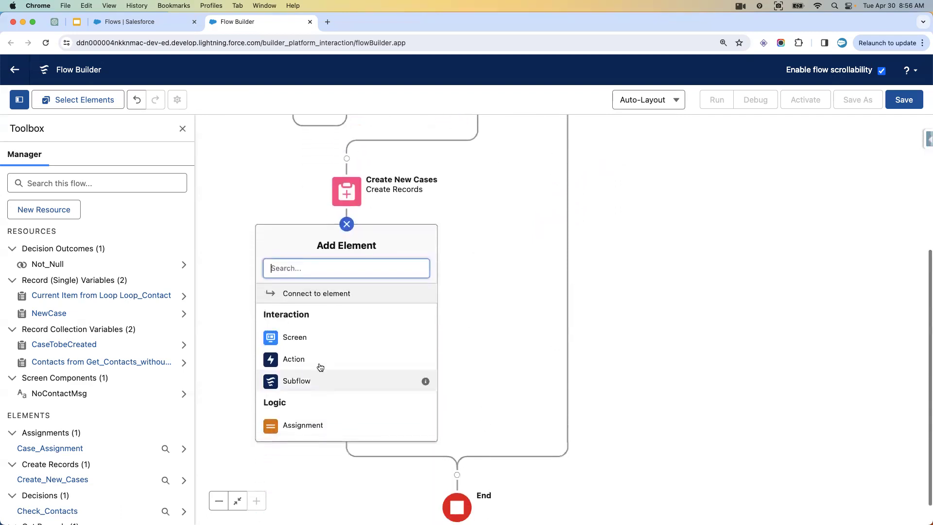
{"action": "left_click", "coordinate": [304, 336]}
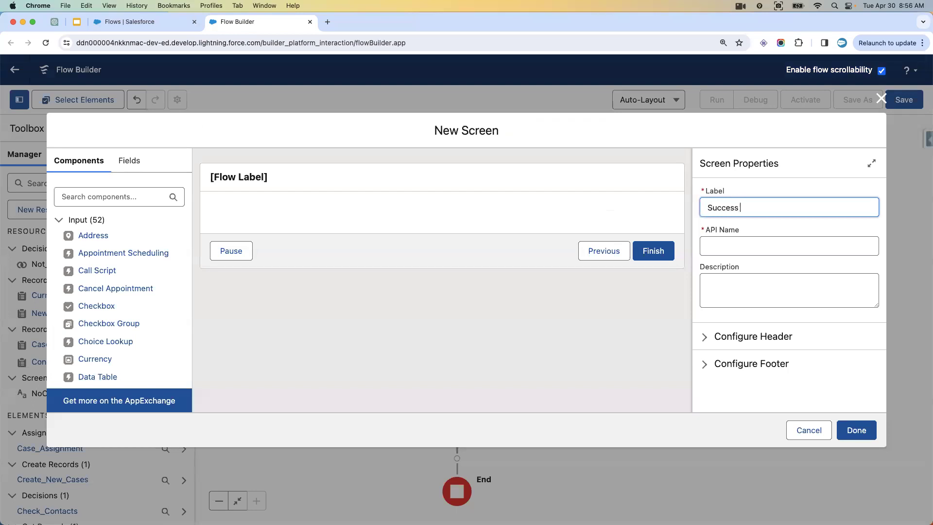
{"action": "left_click", "coordinate": [756, 221]}
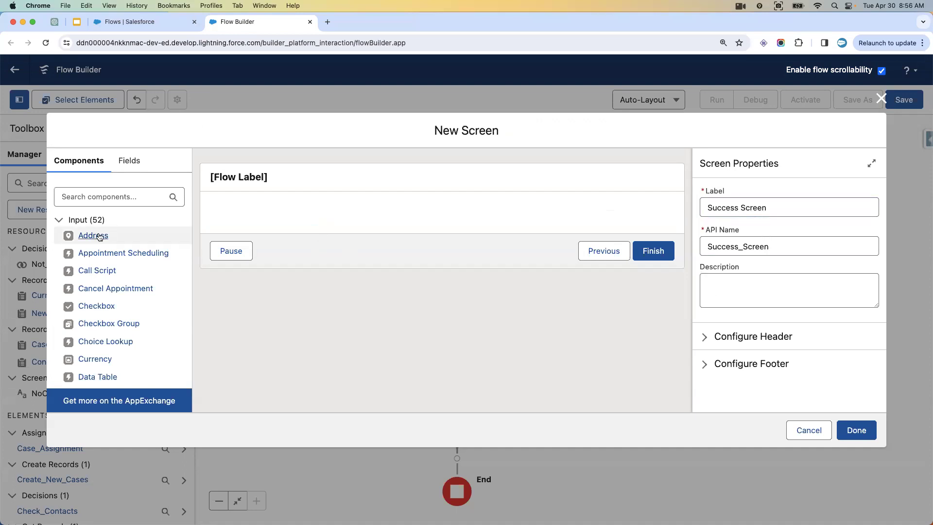
Add a Display Text component to the Success Screen with the API name SuccessMsg.
{"action": "scroll", "coordinate": [99, 243], "scroll_direction": "down", "scroll_amount": 10}
{"action": "scroll", "coordinate": [99, 243], "scroll_direction": "down", "scroll_amount": 10}
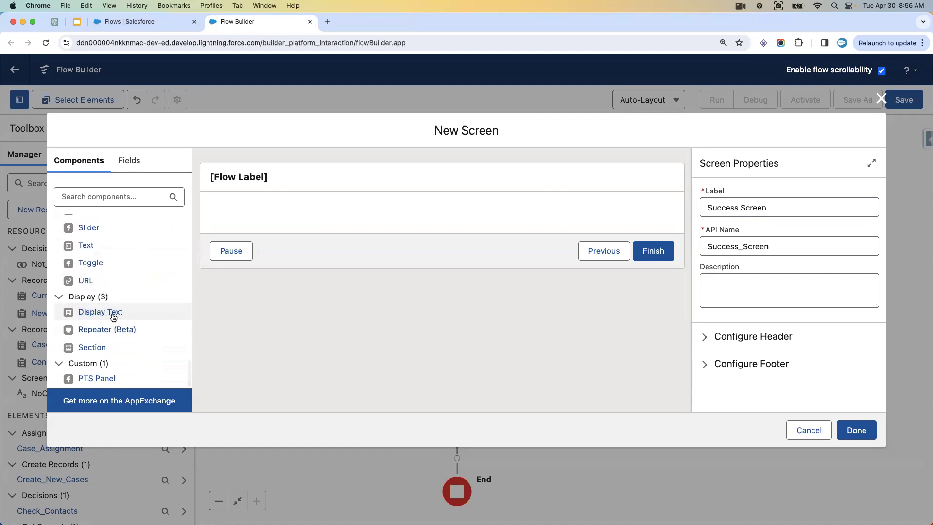
{"action": "left_click", "coordinate": [113, 315]}
{"action": "left_click", "coordinate": [723, 205]}
{"action": "type", "text": "Success"}
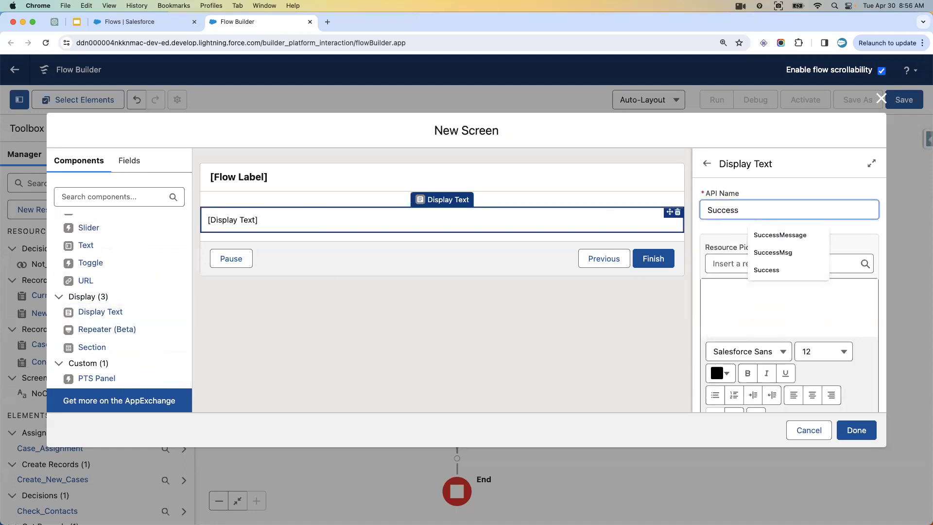
{"action": "left_click", "coordinate": [773, 253]}
Enter "New cases created for the contact that have missing email." as the SuccessMsg text.
{"action": "left_click", "coordinate": [742, 300]}
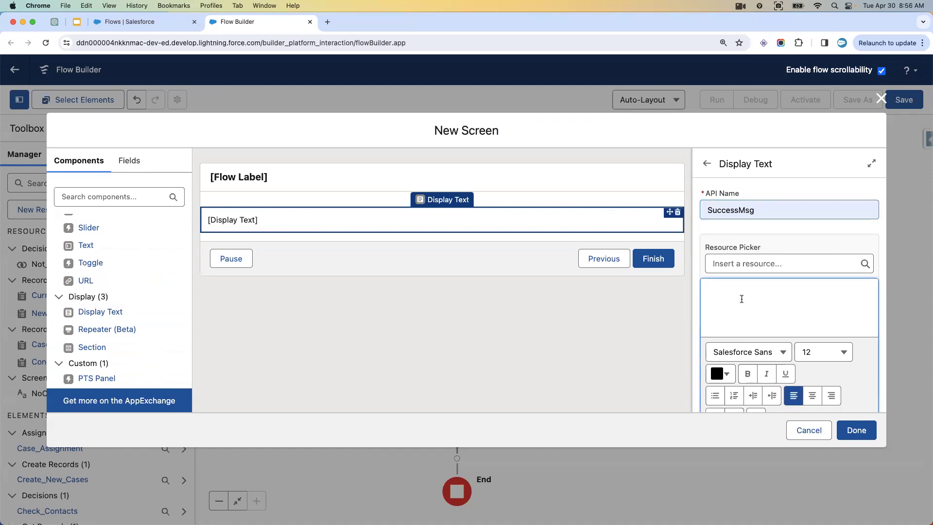
{"action": "type", "text": "New cases created for the contac"}
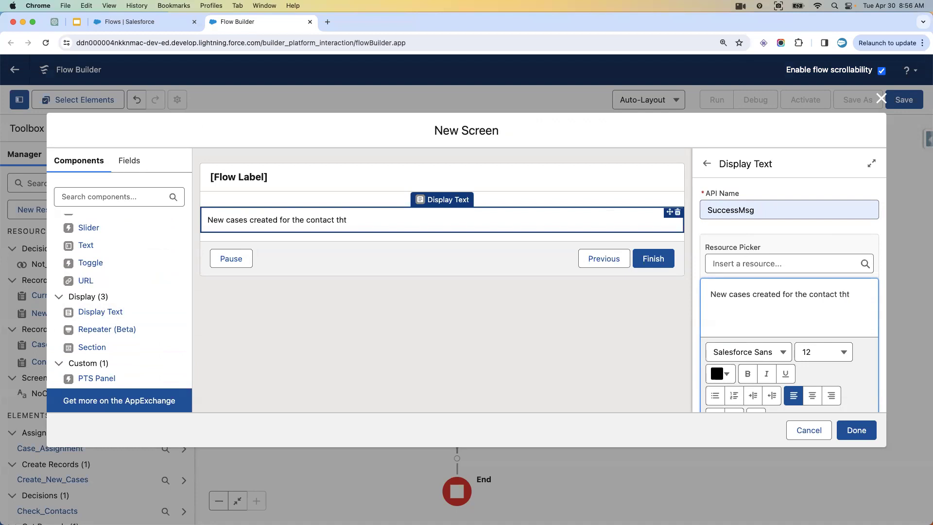
{"action": "type", "text": "t that have missing email."}
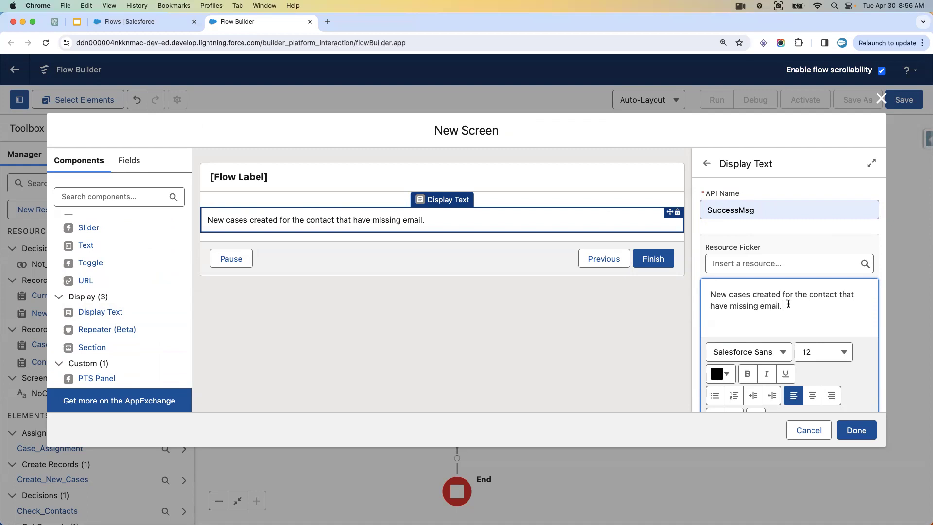
Format the whole SuccessMsg text in bold green (#187945) and finish the screen.
{"action": "left_click_drag", "start_coordinate": [790, 306], "coordinate": [713, 293]}
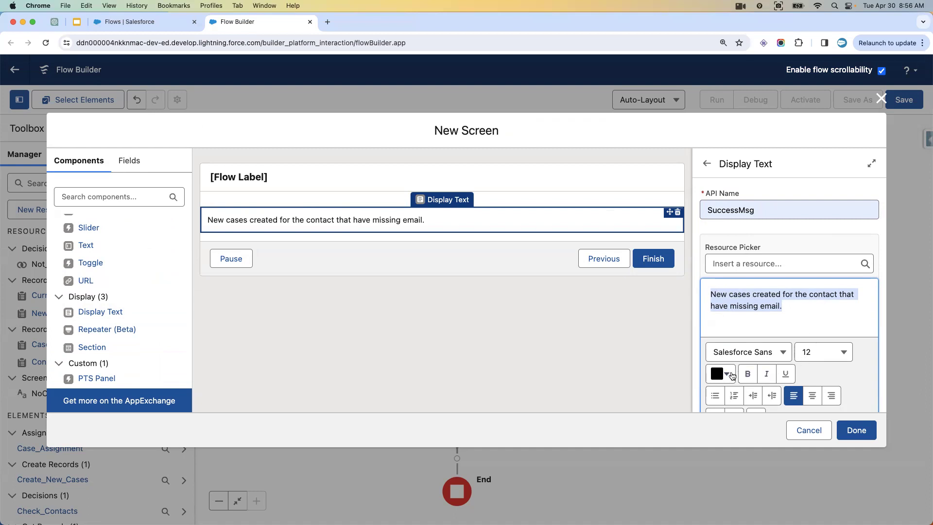
{"action": "left_click", "coordinate": [726, 374]}
{"action": "left_click", "coordinate": [757, 286]}
{"action": "left_click", "coordinate": [809, 248]}
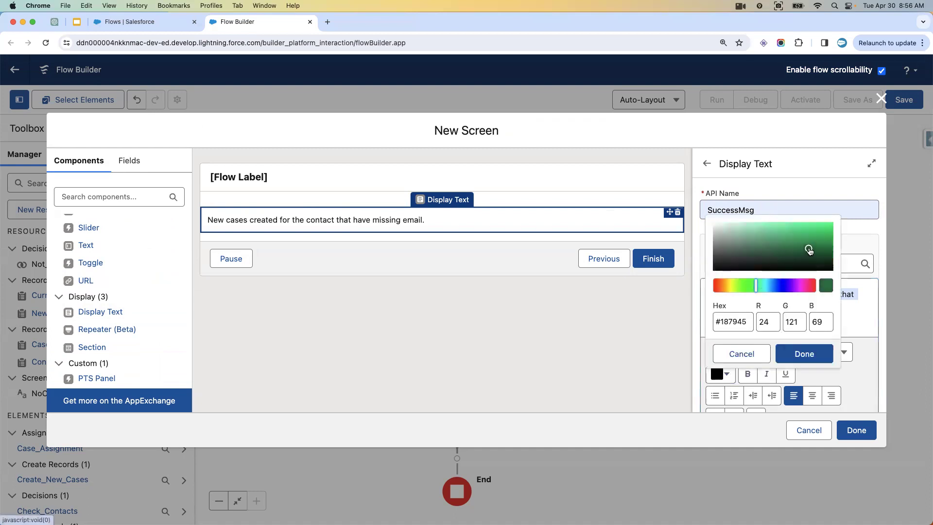
{"action": "left_click", "coordinate": [804, 358]}
{"action": "left_click", "coordinate": [748, 374]}
{"action": "left_click", "coordinate": [774, 313]}
{"action": "left_click", "coordinate": [855, 430]}
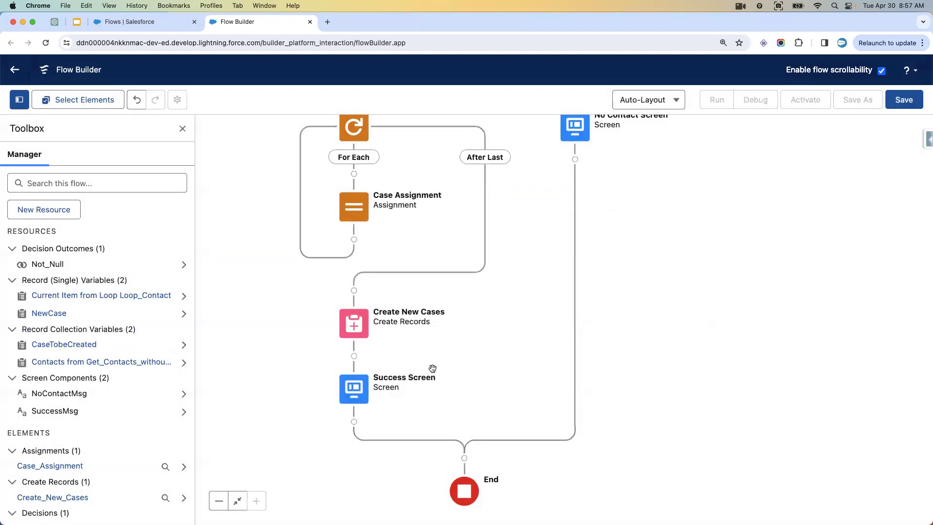
Insert an Assignment element labelled Count Cases between Create New Cases and Success Screen.
{"action": "left_click", "coordinate": [354, 356]}
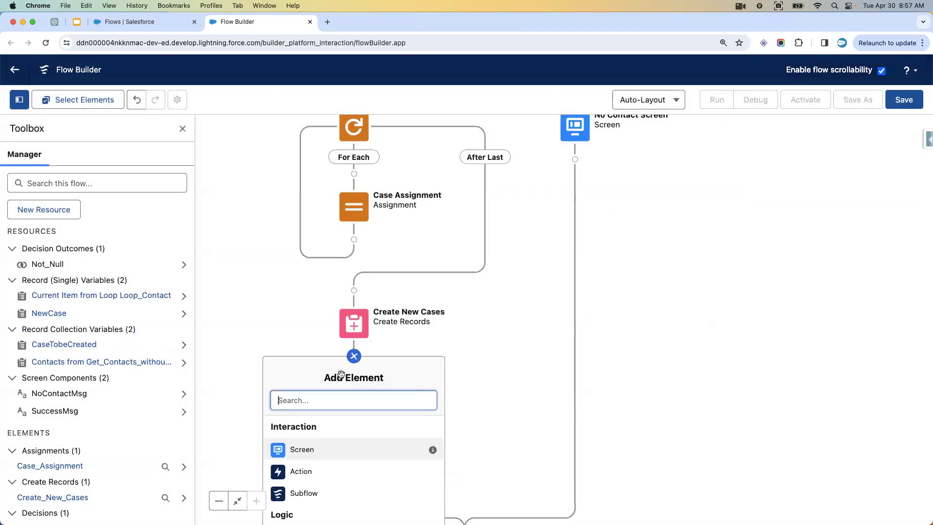
{"action": "type", "text": "assi"}
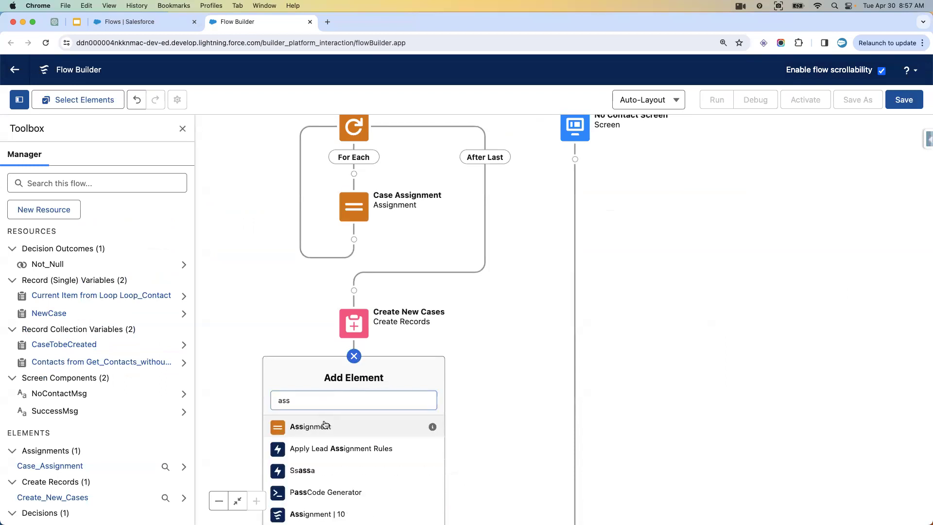
{"action": "left_click", "coordinate": [325, 423]}
{"action": "left_click", "coordinate": [500, 176]}
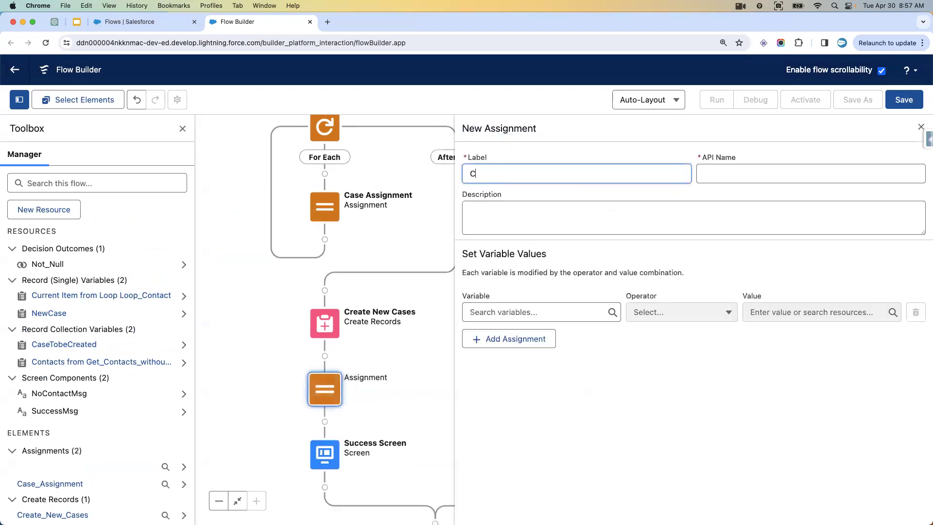
{"action": "type", "text": "Count Cases"}
{"action": "left_click", "coordinate": [572, 194]}
Create a Number variable named TotalCases with 0 decimal places as the variable of the Count Cases assignment.
{"action": "left_click", "coordinate": [508, 311]}
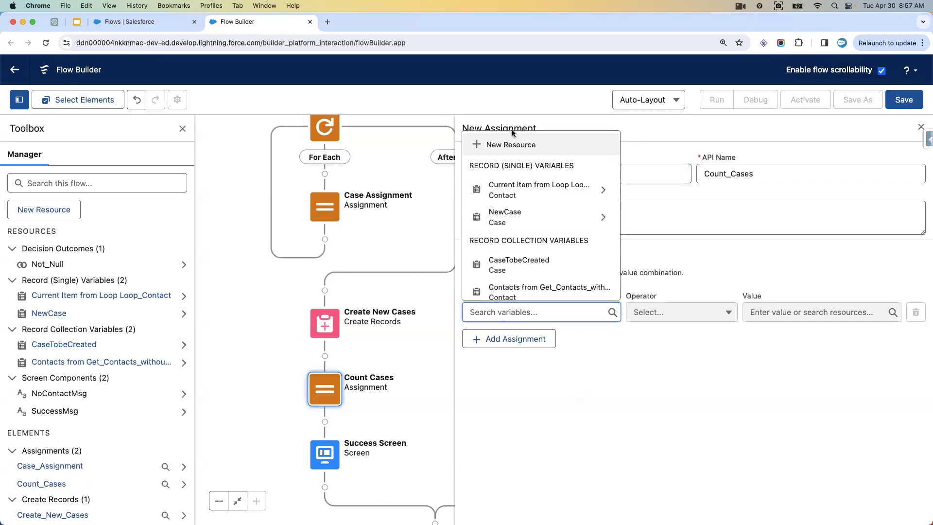
{"action": "left_click", "coordinate": [506, 145]}
{"action": "left_click", "coordinate": [321, 241]}
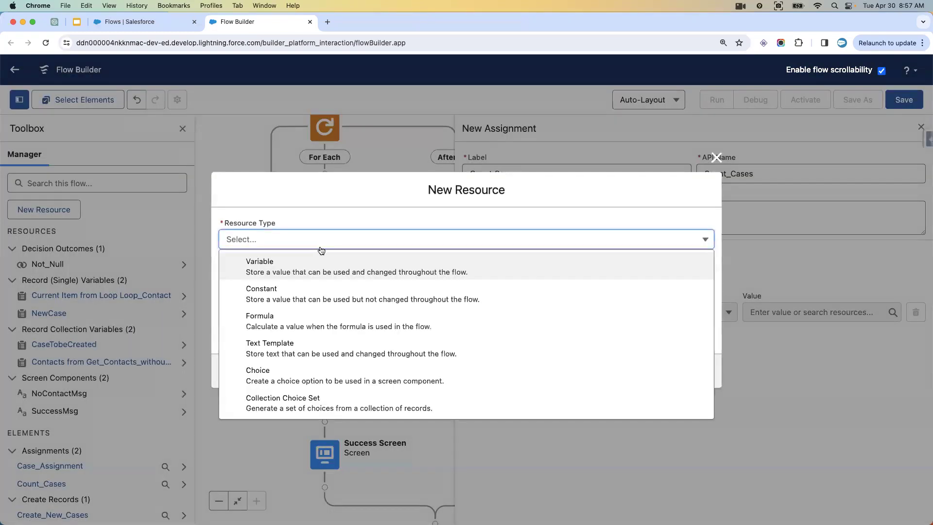
{"action": "left_click", "coordinate": [269, 272]}
{"action": "left_click", "coordinate": [263, 267]}
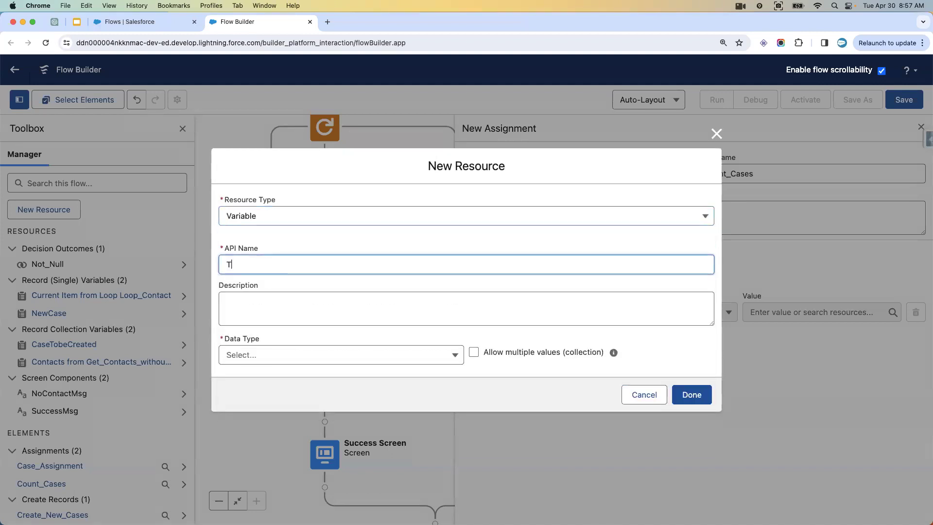
{"action": "left_click", "coordinate": [309, 300]}
{"action": "left_click", "coordinate": [266, 355]}
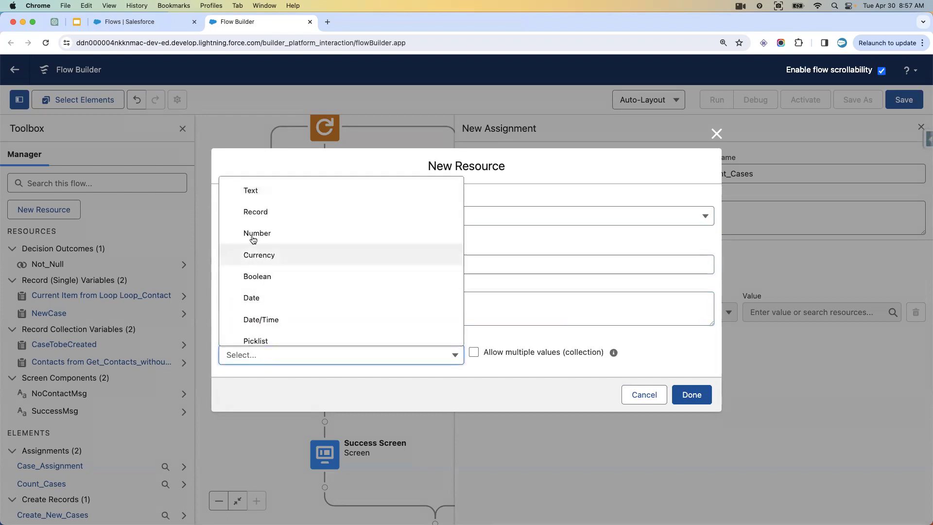
{"action": "left_click", "coordinate": [254, 235]}
{"action": "left_click", "coordinate": [256, 340]}
{"action": "key", "text": "BackSpace"}
{"action": "type", "text": "0"}
{"action": "left_click", "coordinate": [688, 452]}
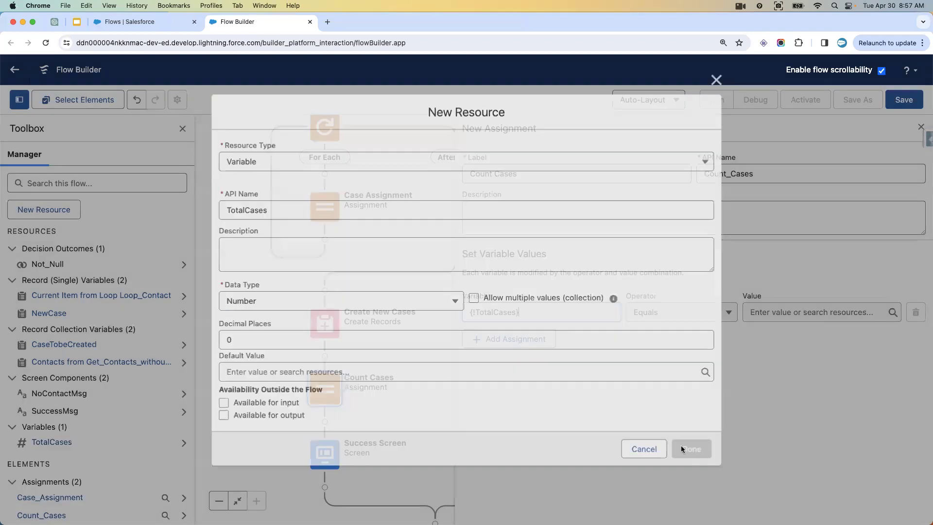
Set the TotalCases row to the Equals Count operator with CaseTobeCreated as its value and close the Count Cases settings.
{"action": "left_click", "coordinate": [680, 314]}
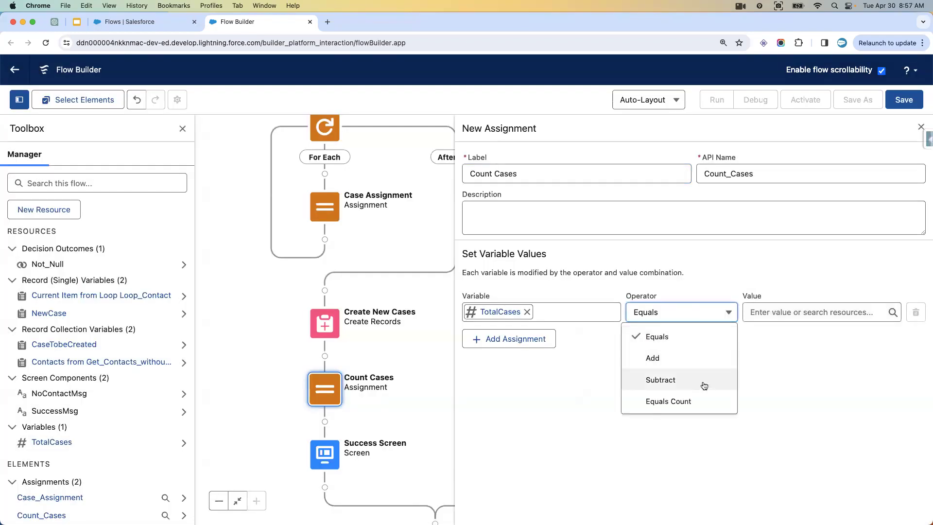
{"action": "left_click", "coordinate": [674, 403]}
{"action": "left_click", "coordinate": [772, 313]}
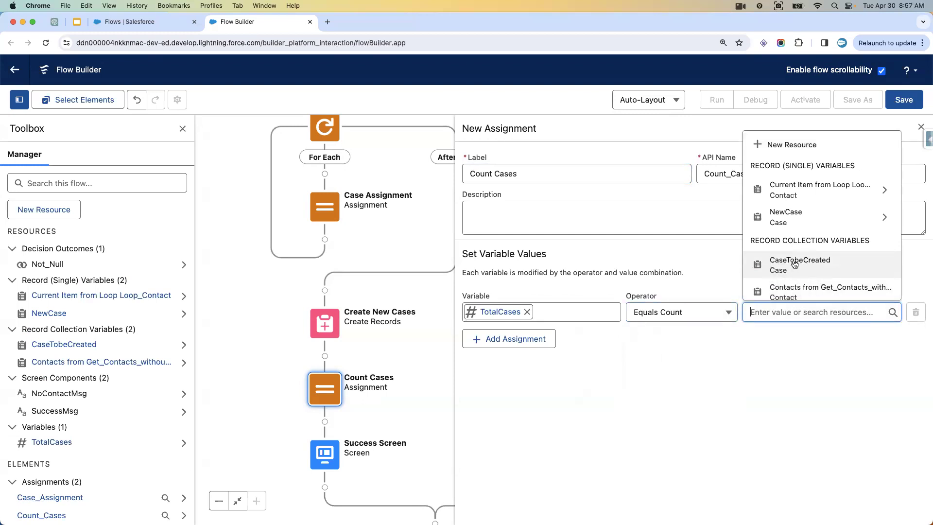
{"action": "left_click", "coordinate": [794, 264]}
{"action": "left_click", "coordinate": [921, 127]}
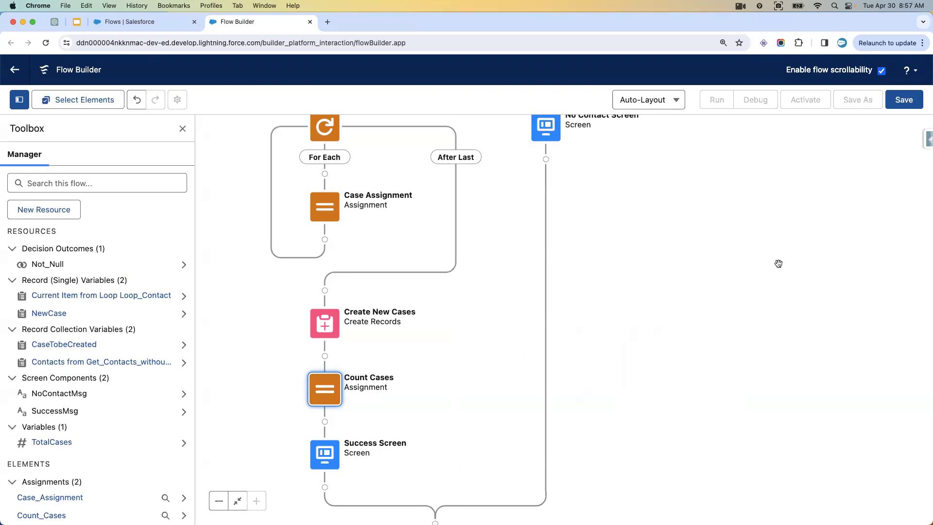
Edit the Success Screen to insert the {!TotalCases} variable at the start of the SuccessMsg text and finish the screen.
{"action": "scroll", "coordinate": [666, 270], "scroll_direction": "down", "scroll_amount": 3}
{"action": "left_click", "coordinate": [335, 389]}
{"action": "left_click", "coordinate": [318, 507]}
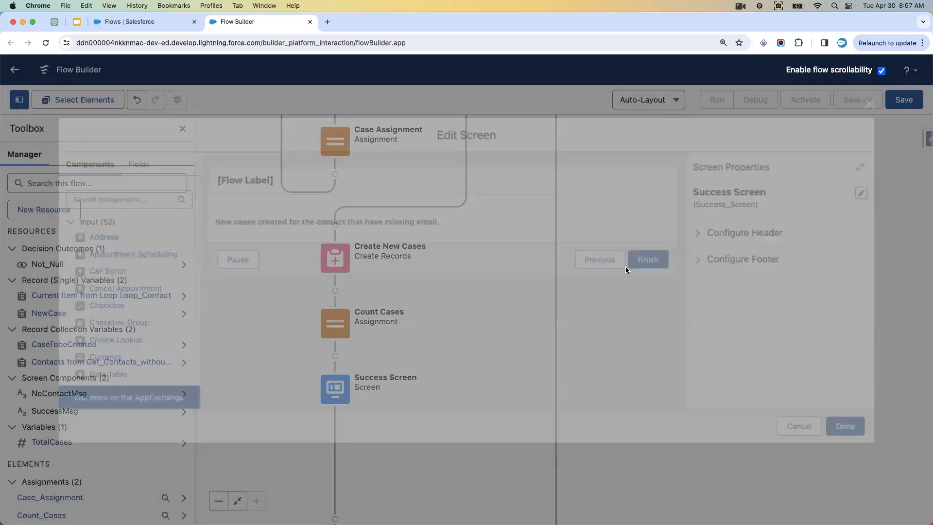
{"action": "left_click", "coordinate": [357, 214]}
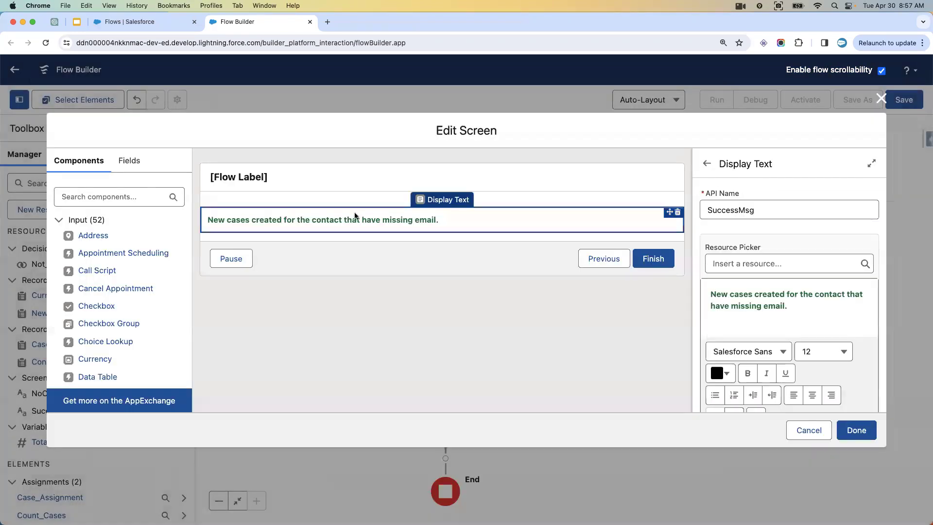
{"action": "left_click", "coordinate": [713, 294]}
{"action": "left_click", "coordinate": [731, 264]}
{"action": "type", "text": "to"}
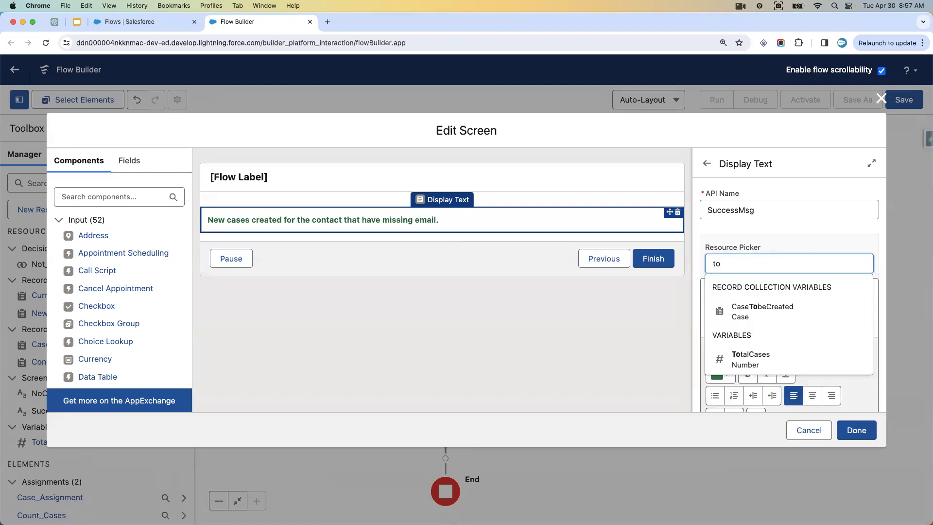
{"action": "left_click", "coordinate": [751, 359]}
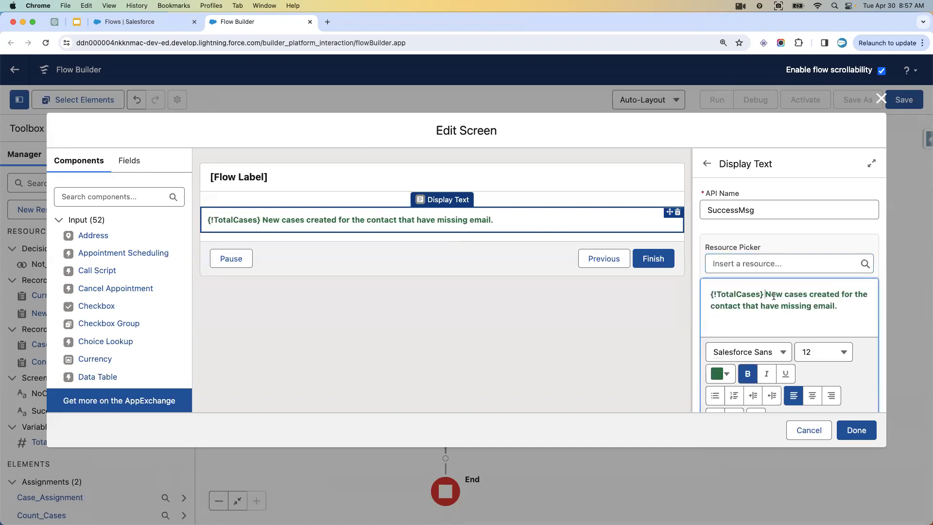
{"action": "left_click", "coordinate": [856, 431]}
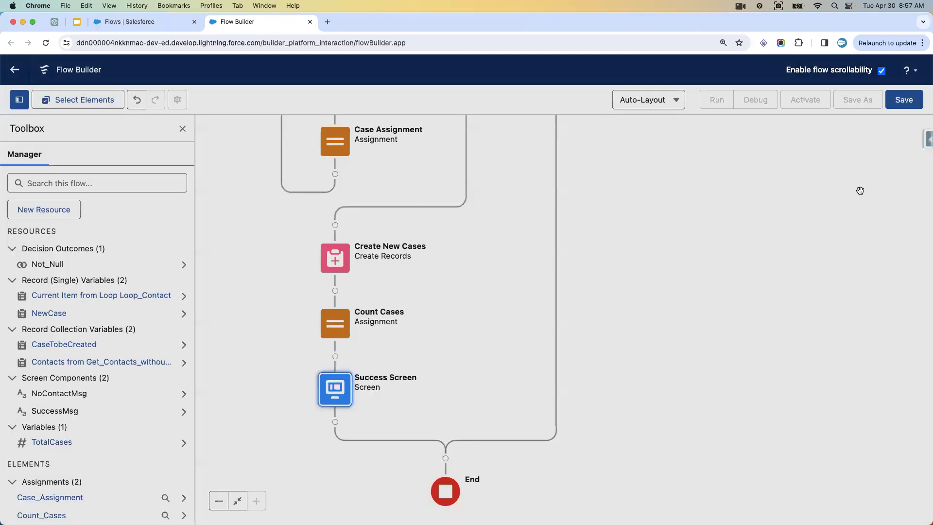
Hide the Toolbox and open the save dialog for the new flow.
{"action": "scroll", "coordinate": [662, 379], "scroll_direction": "up", "scroll_amount": 10}
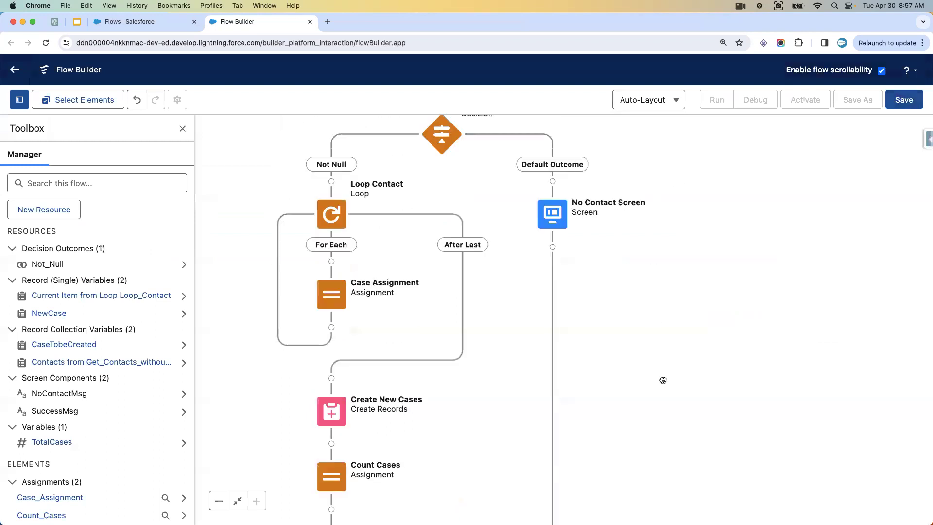
{"action": "scroll", "coordinate": [707, 383], "scroll_direction": "down", "scroll_amount": 5}
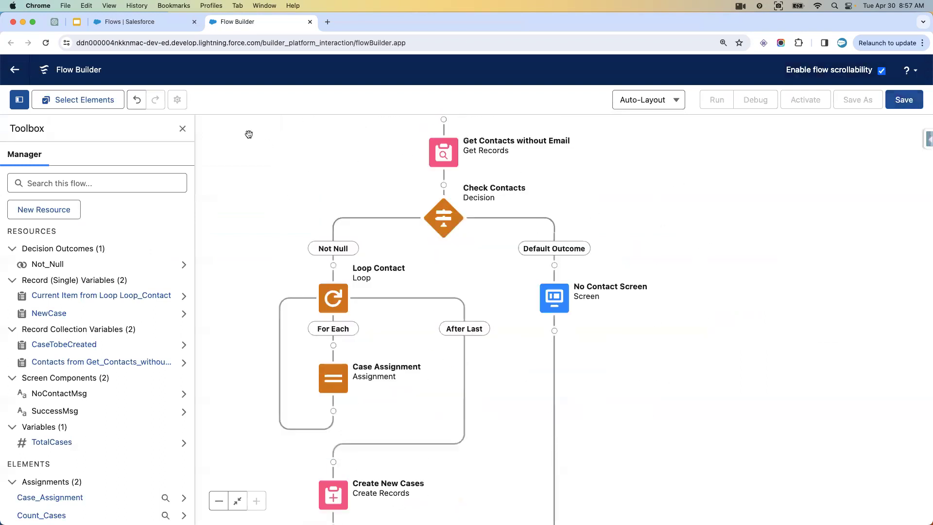
{"action": "left_click", "coordinate": [182, 128]}
{"action": "left_click", "coordinate": [900, 110]}
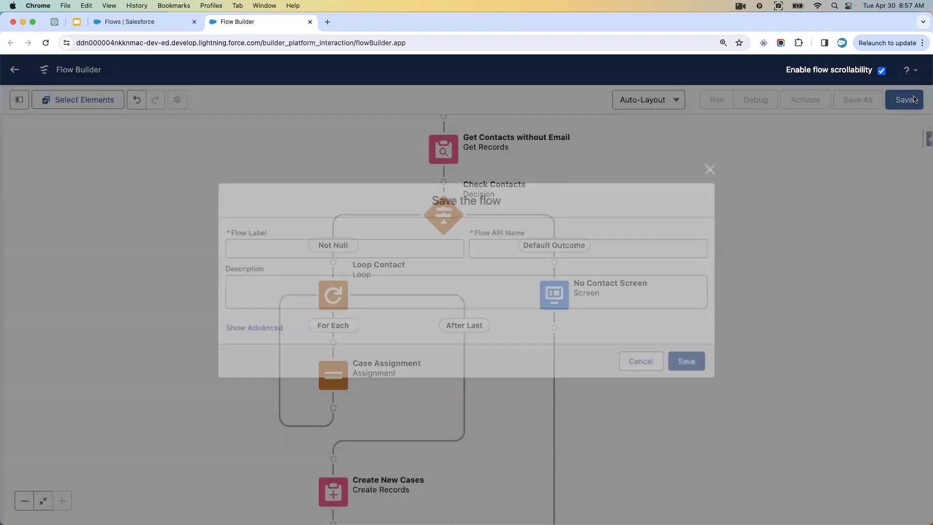
Switch to Google Slides and copy the exercise title "New Case for Contacts with Missing Information".
{"action": "left_click", "coordinate": [143, 23]}
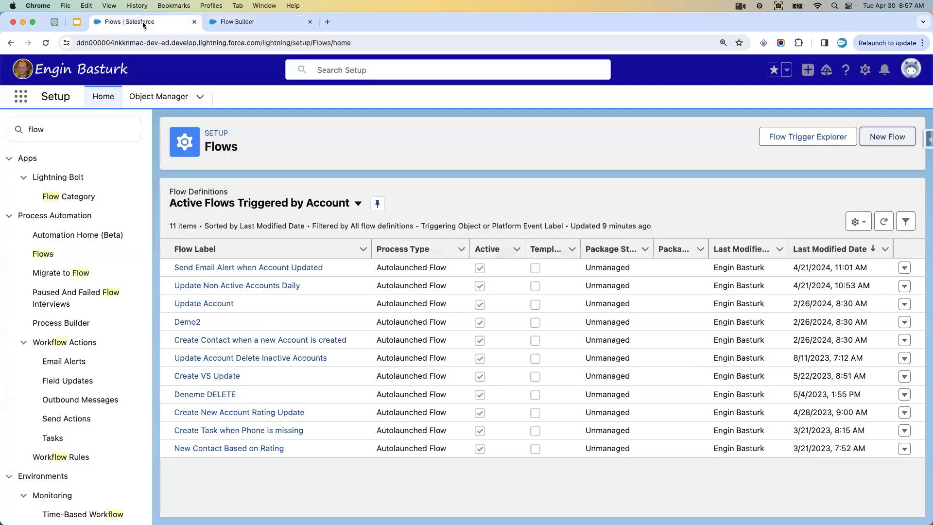
{"action": "left_click", "coordinate": [77, 22]}
{"action": "left_click", "coordinate": [369, 272]}
{"action": "double_click", "coordinate": [369, 273]}
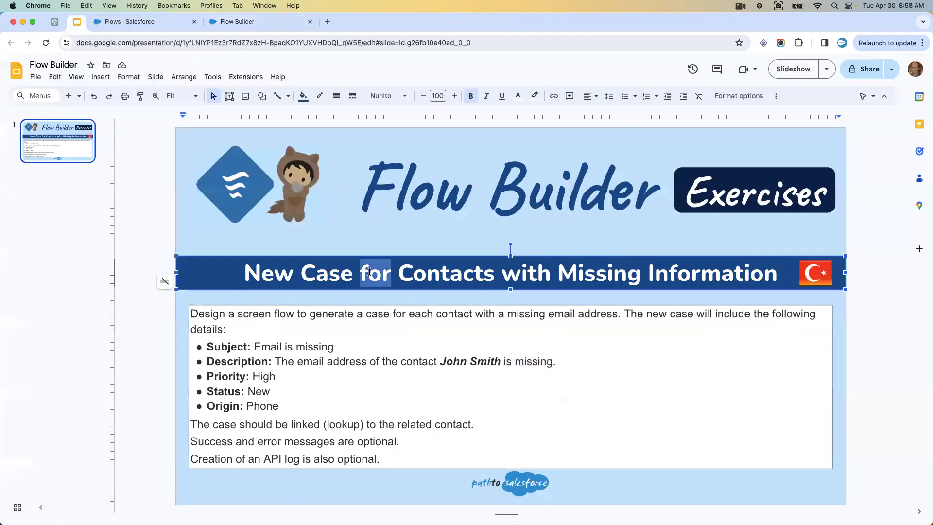
{"action": "triple_click", "coordinate": [369, 272]}
{"action": "key", "text": "super+c"}
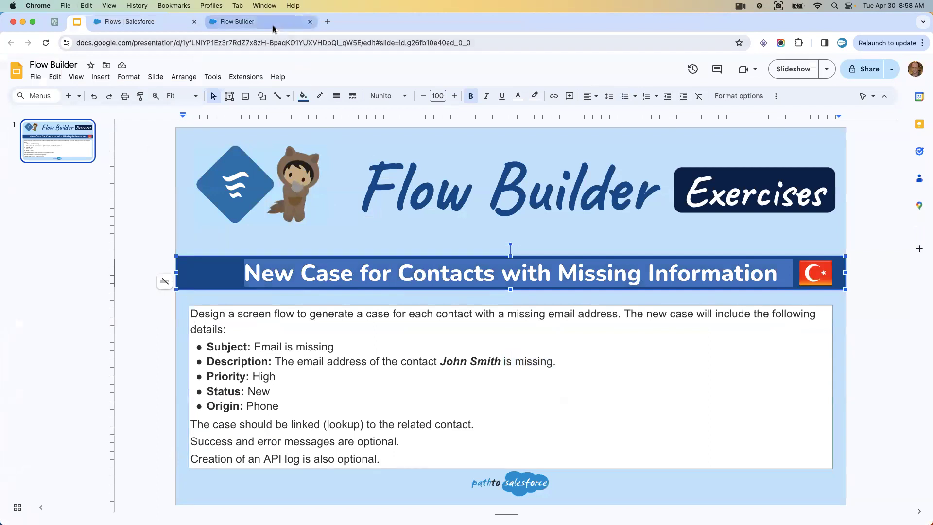
In Flow Builder, paste New Case for Contacts with Missing Information as the flow label and save the flow.
{"action": "left_click", "coordinate": [237, 22]}
{"action": "left_click", "coordinate": [303, 247]}
{"action": "key", "text": "super+v"}
{"action": "left_click", "coordinate": [490, 290]}
{"action": "left_click", "coordinate": [688, 365]}
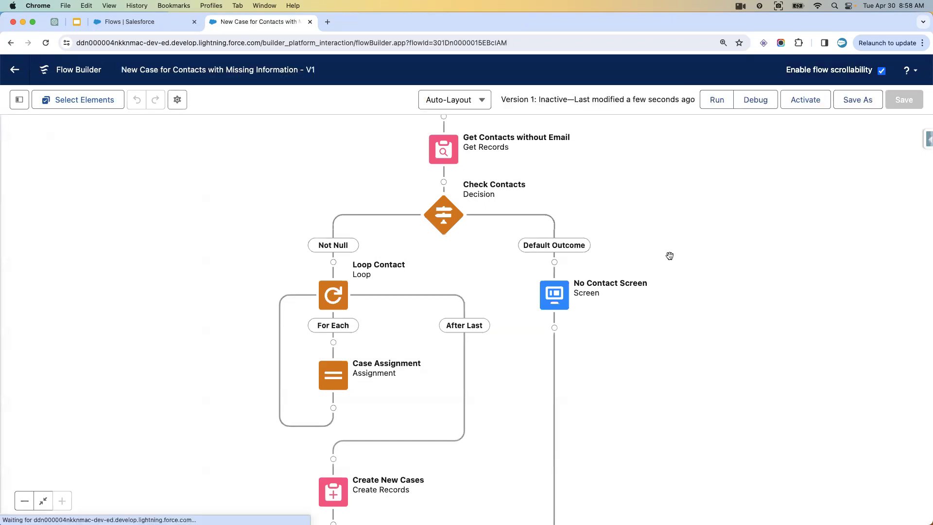
In the Salesforce Setup page, search the available items for "cont" and open the Contacts list.
{"action": "left_click", "coordinate": [145, 27]}
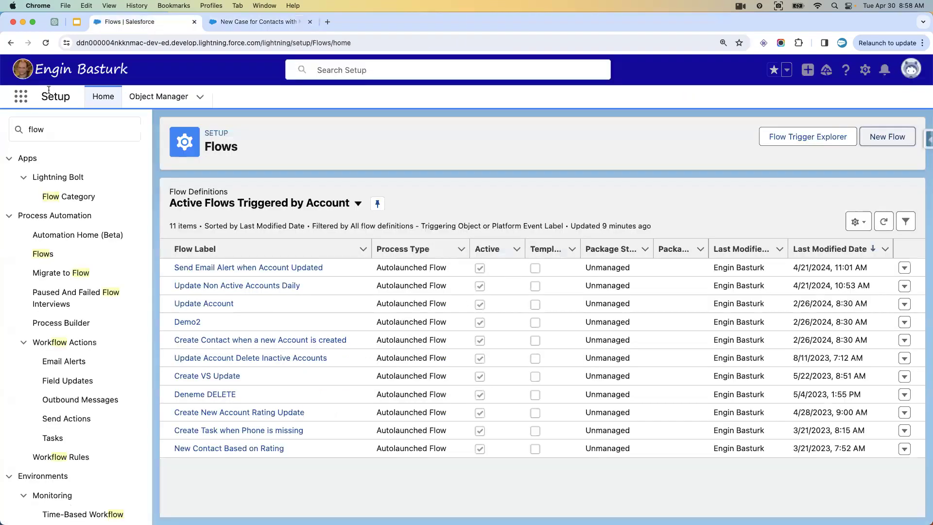
{"action": "left_click", "coordinate": [20, 98]}
{"action": "type", "text": "cont"}
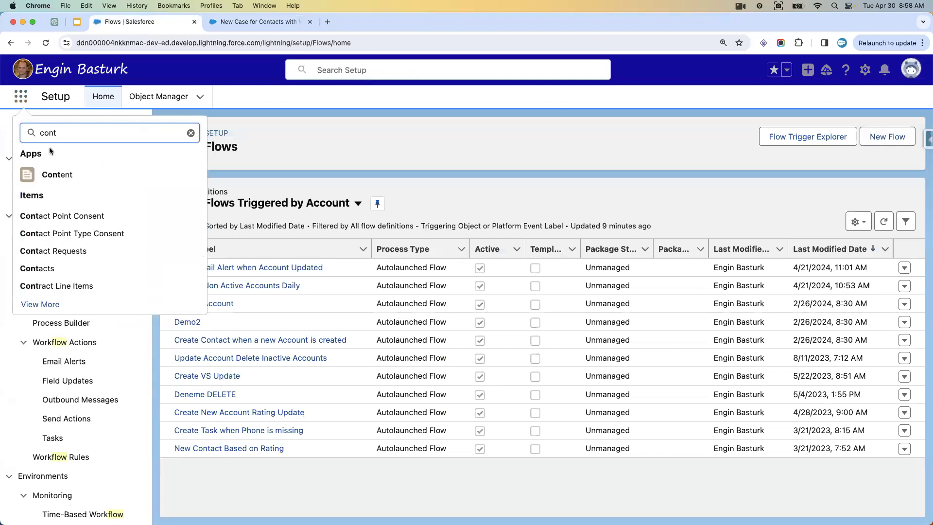
{"action": "left_click", "coordinate": [37, 268]}
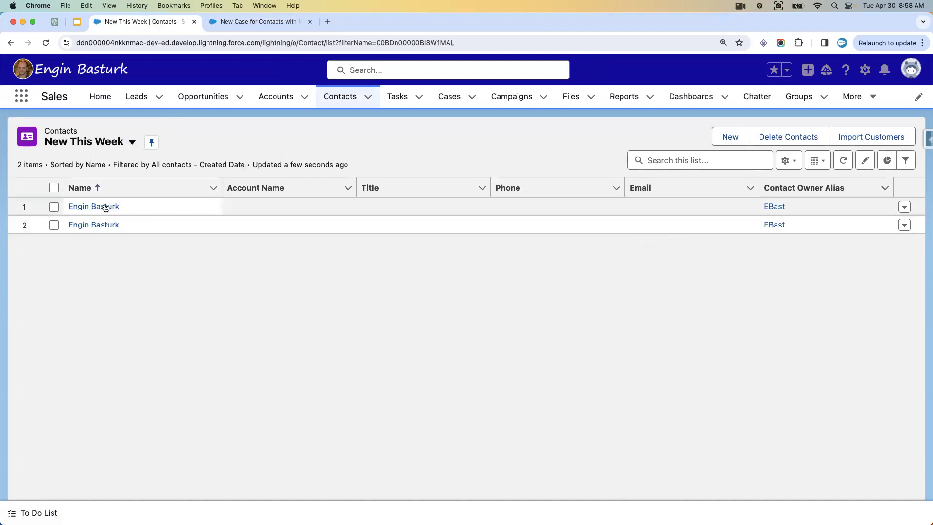
Run the saved flow from Flow Builder and read through the message on its result screen.
{"action": "left_click", "coordinate": [259, 27]}
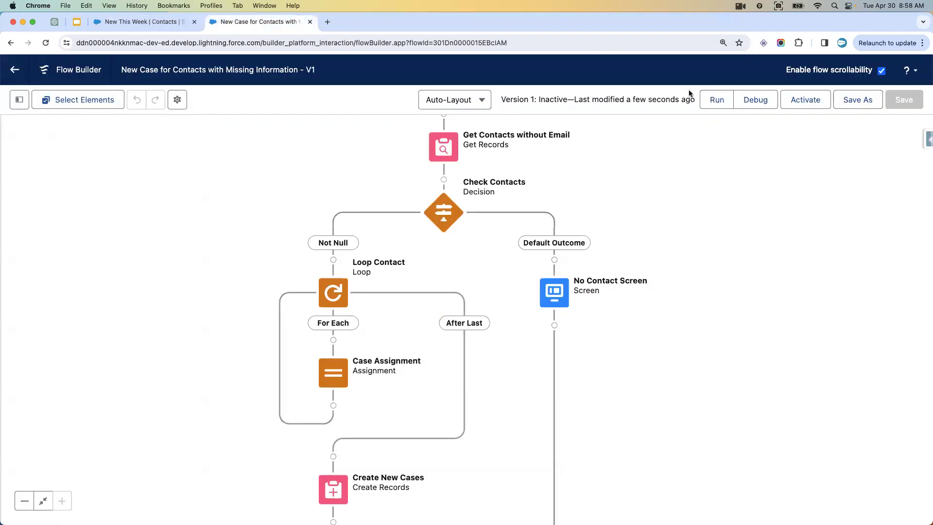
{"action": "left_click", "coordinate": [721, 99]}
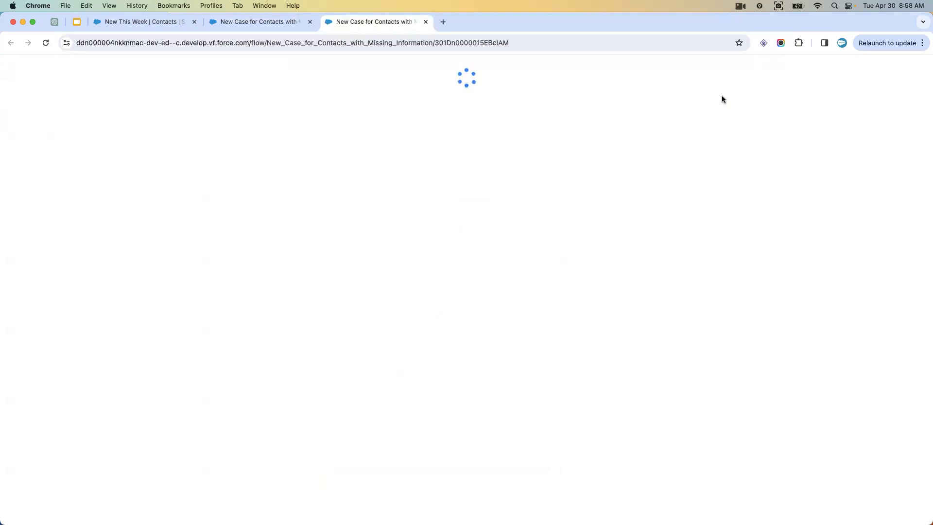
{"action": "left_click_drag", "start_coordinate": [8, 87], "coordinate": [131, 92]}
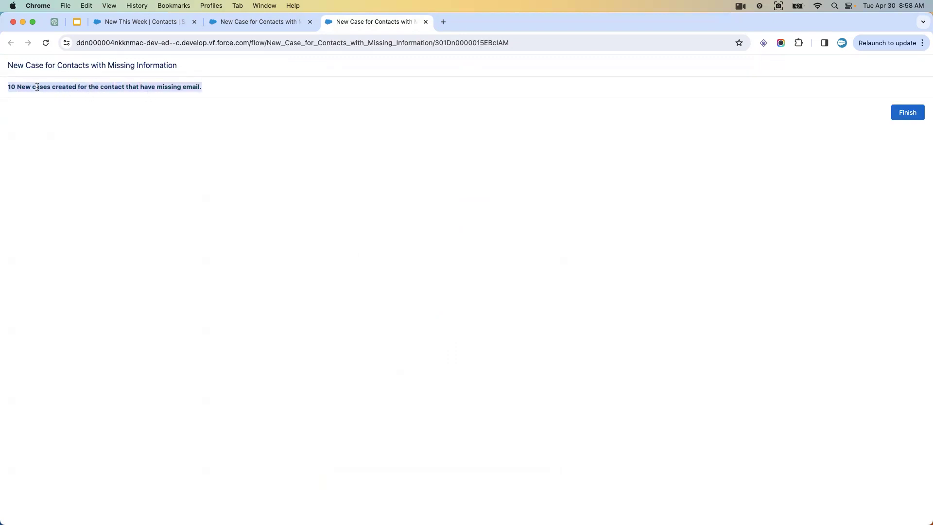
{"action": "left_click_drag", "start_coordinate": [201, 87], "coordinate": [104, 88]}
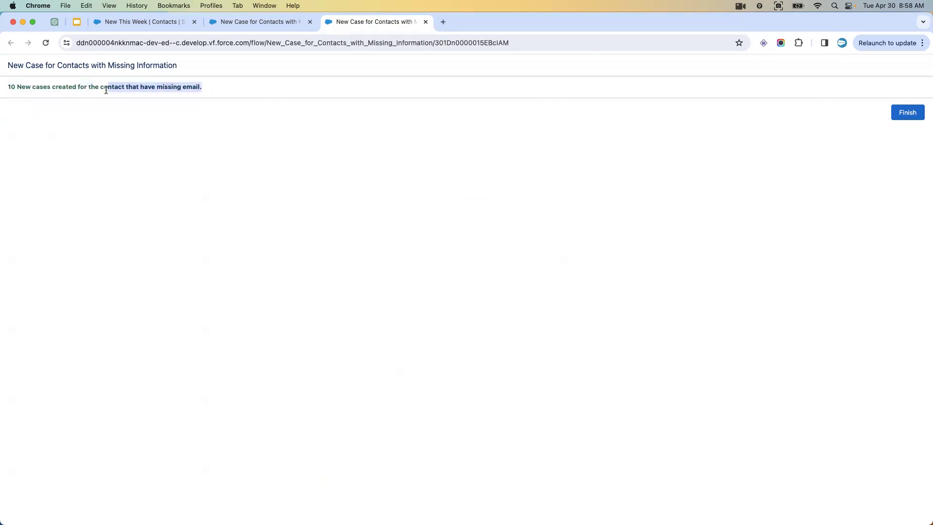
Examine the All Open Cases list in Salesforce against the flow's result message, and return to Flow Builder.
{"action": "left_click", "coordinate": [250, 22]}
{"action": "left_click", "coordinate": [175, 25]}
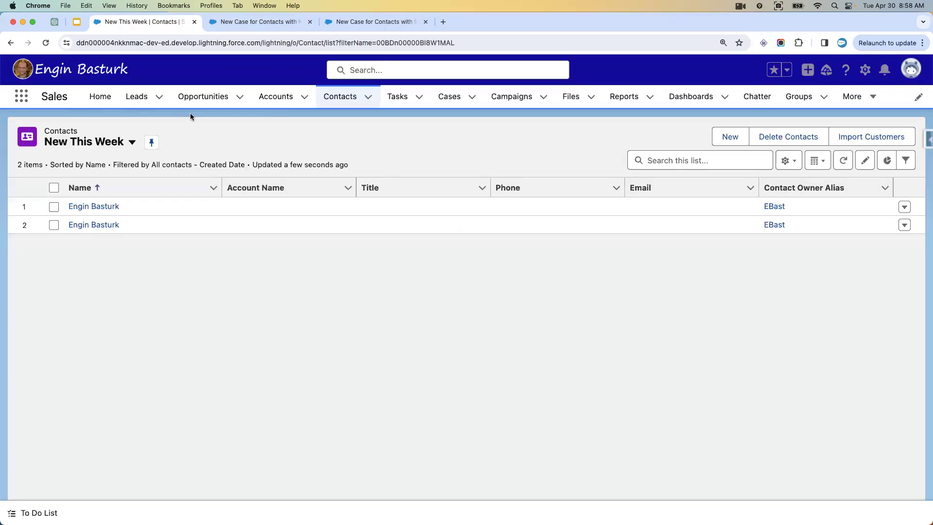
{"action": "left_click", "coordinate": [449, 97]}
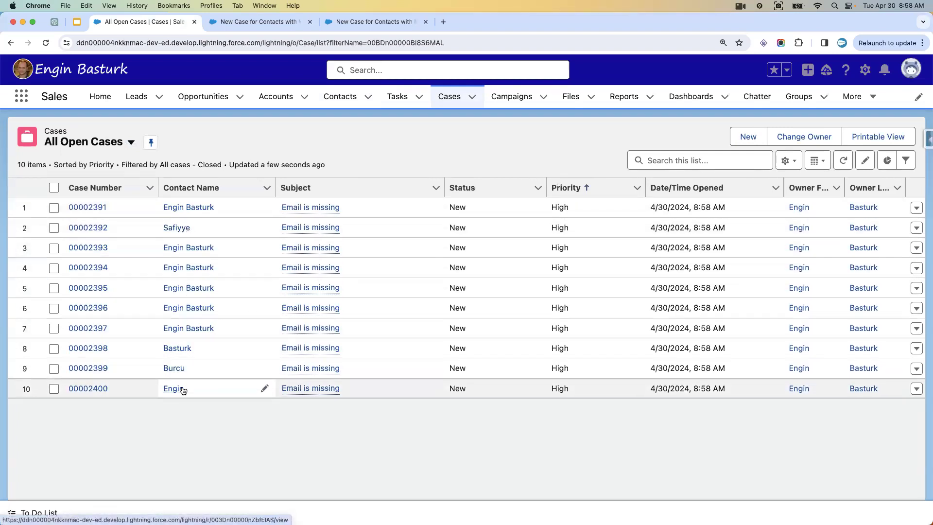
{"action": "left_click", "coordinate": [373, 21]}
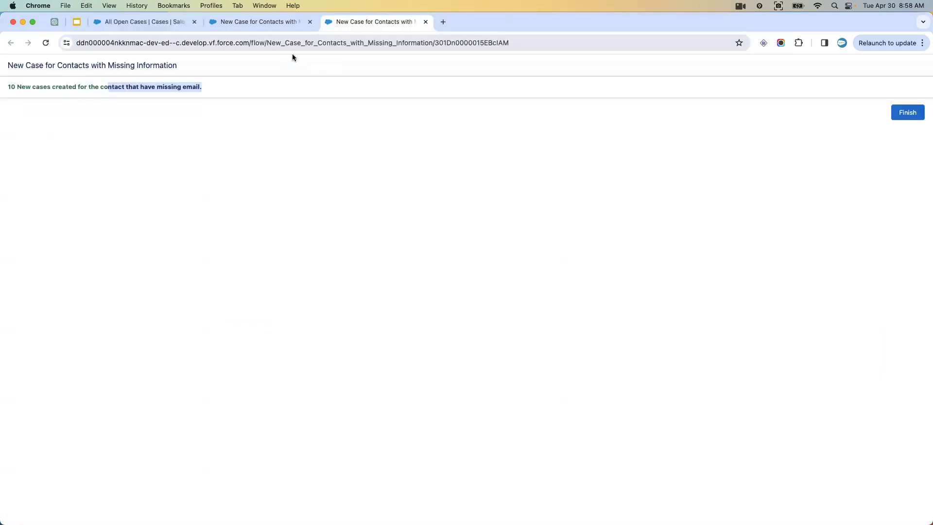
{"action": "left_click", "coordinate": [258, 21]}
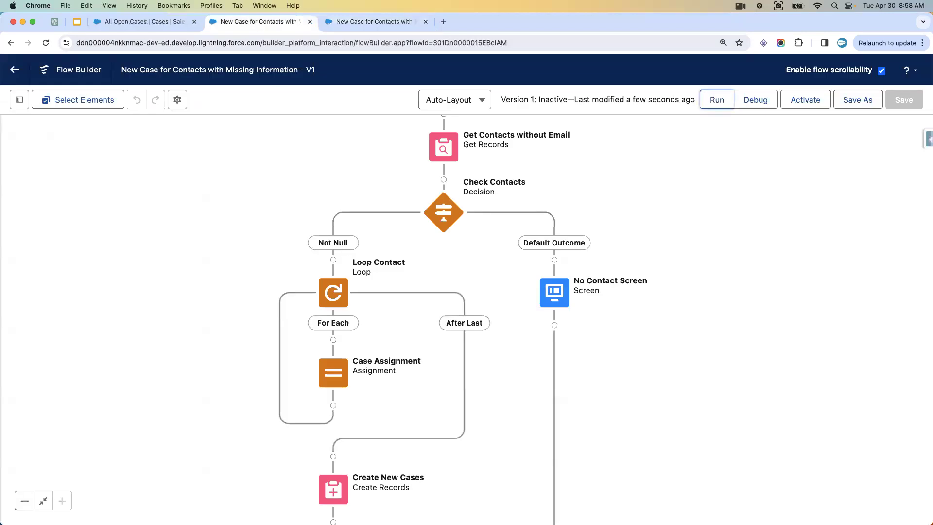